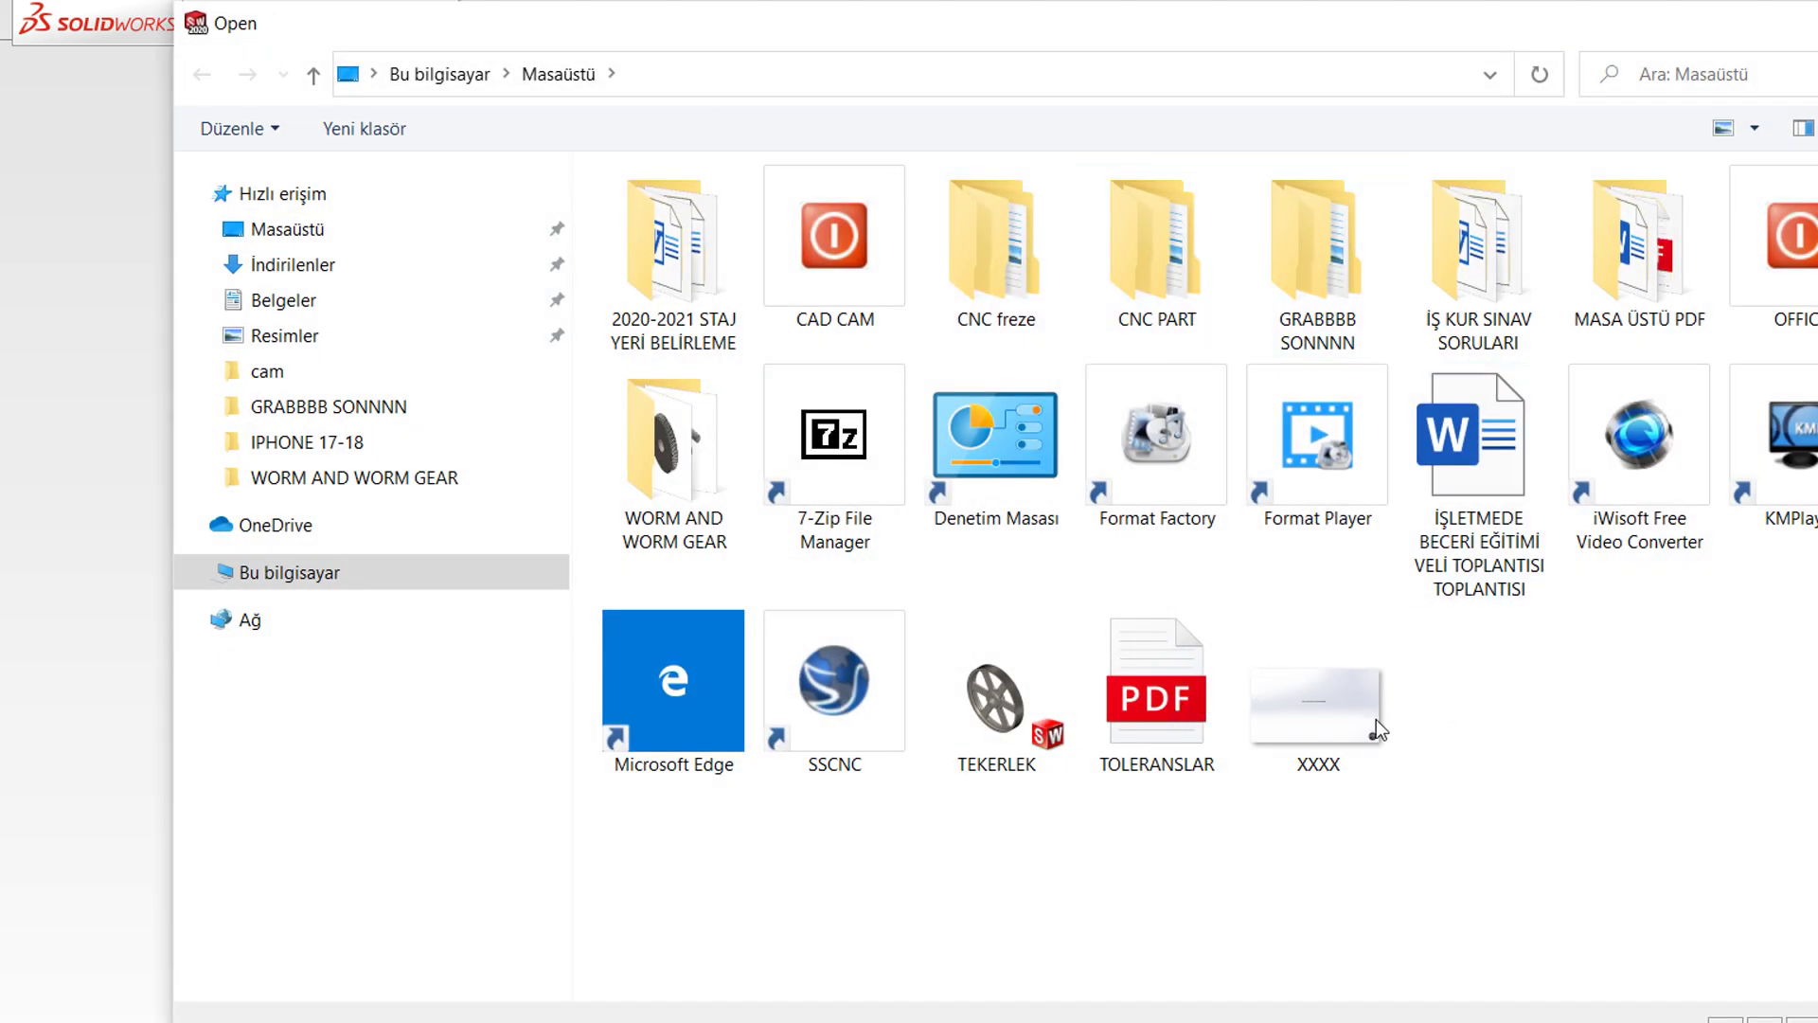
Open the TEKERLEK part from the Masaüstü (desktop) folder
key("Escape")
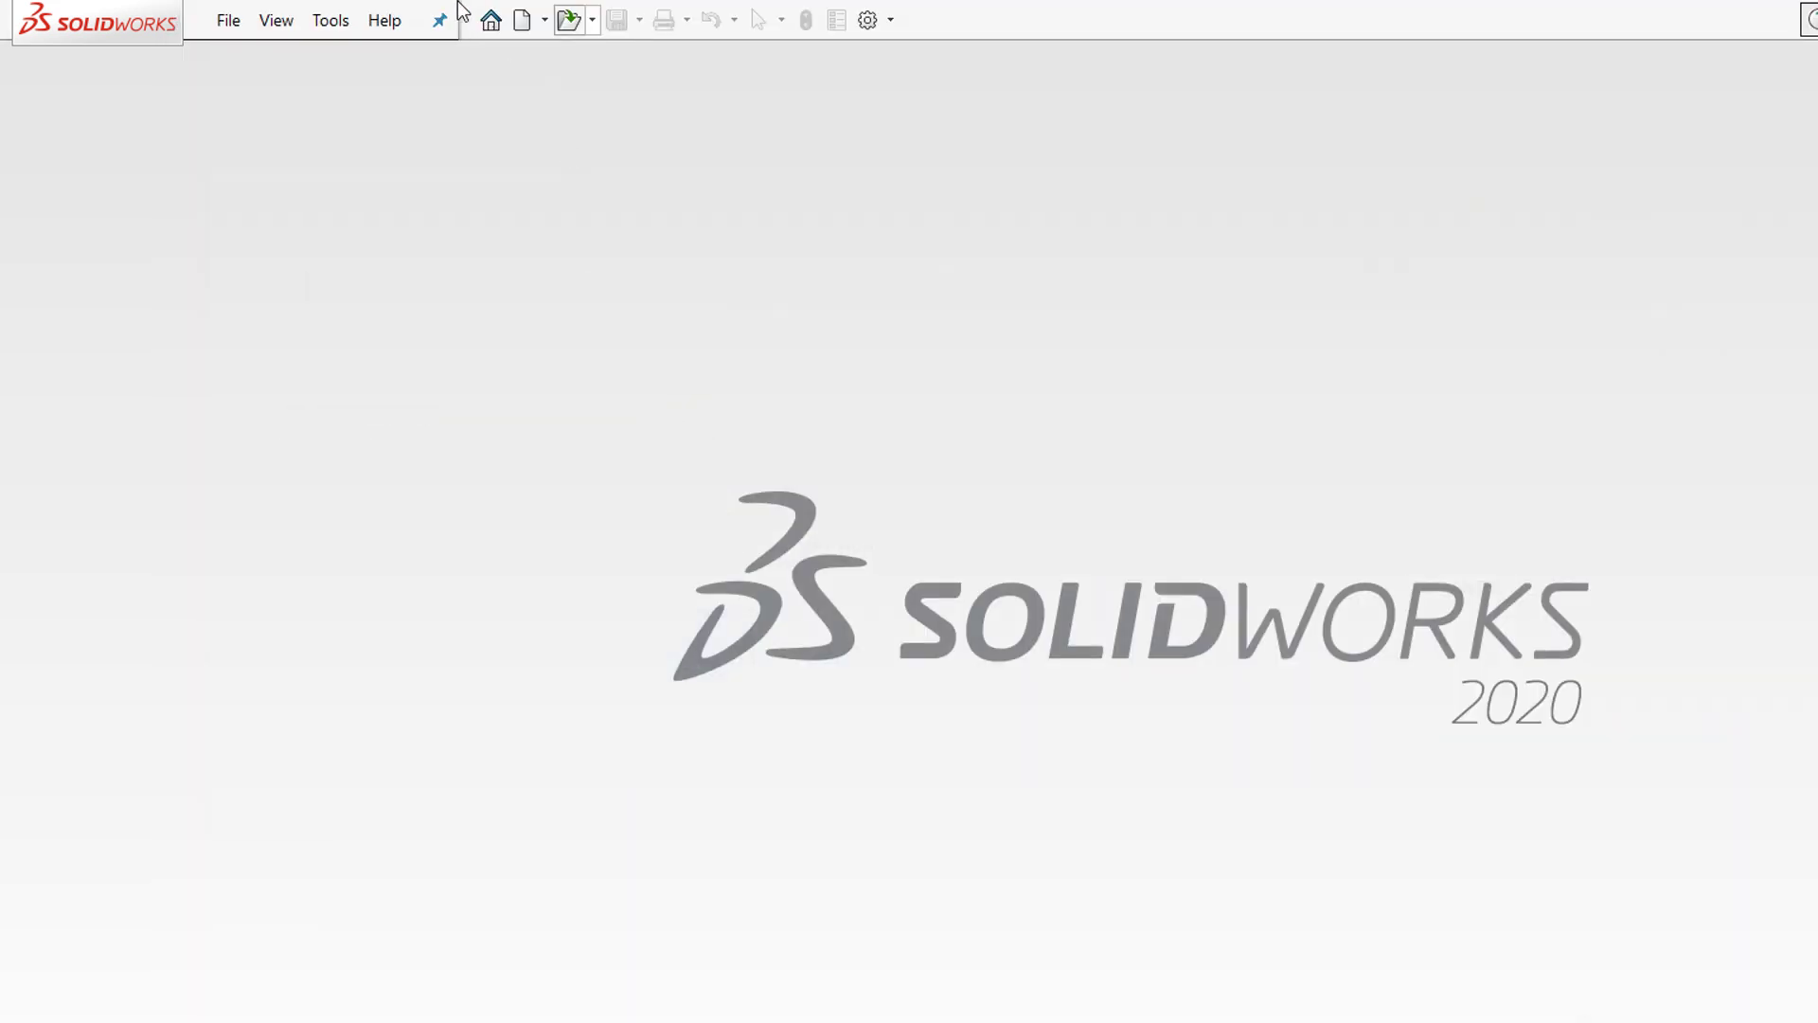
left_click(569, 19)
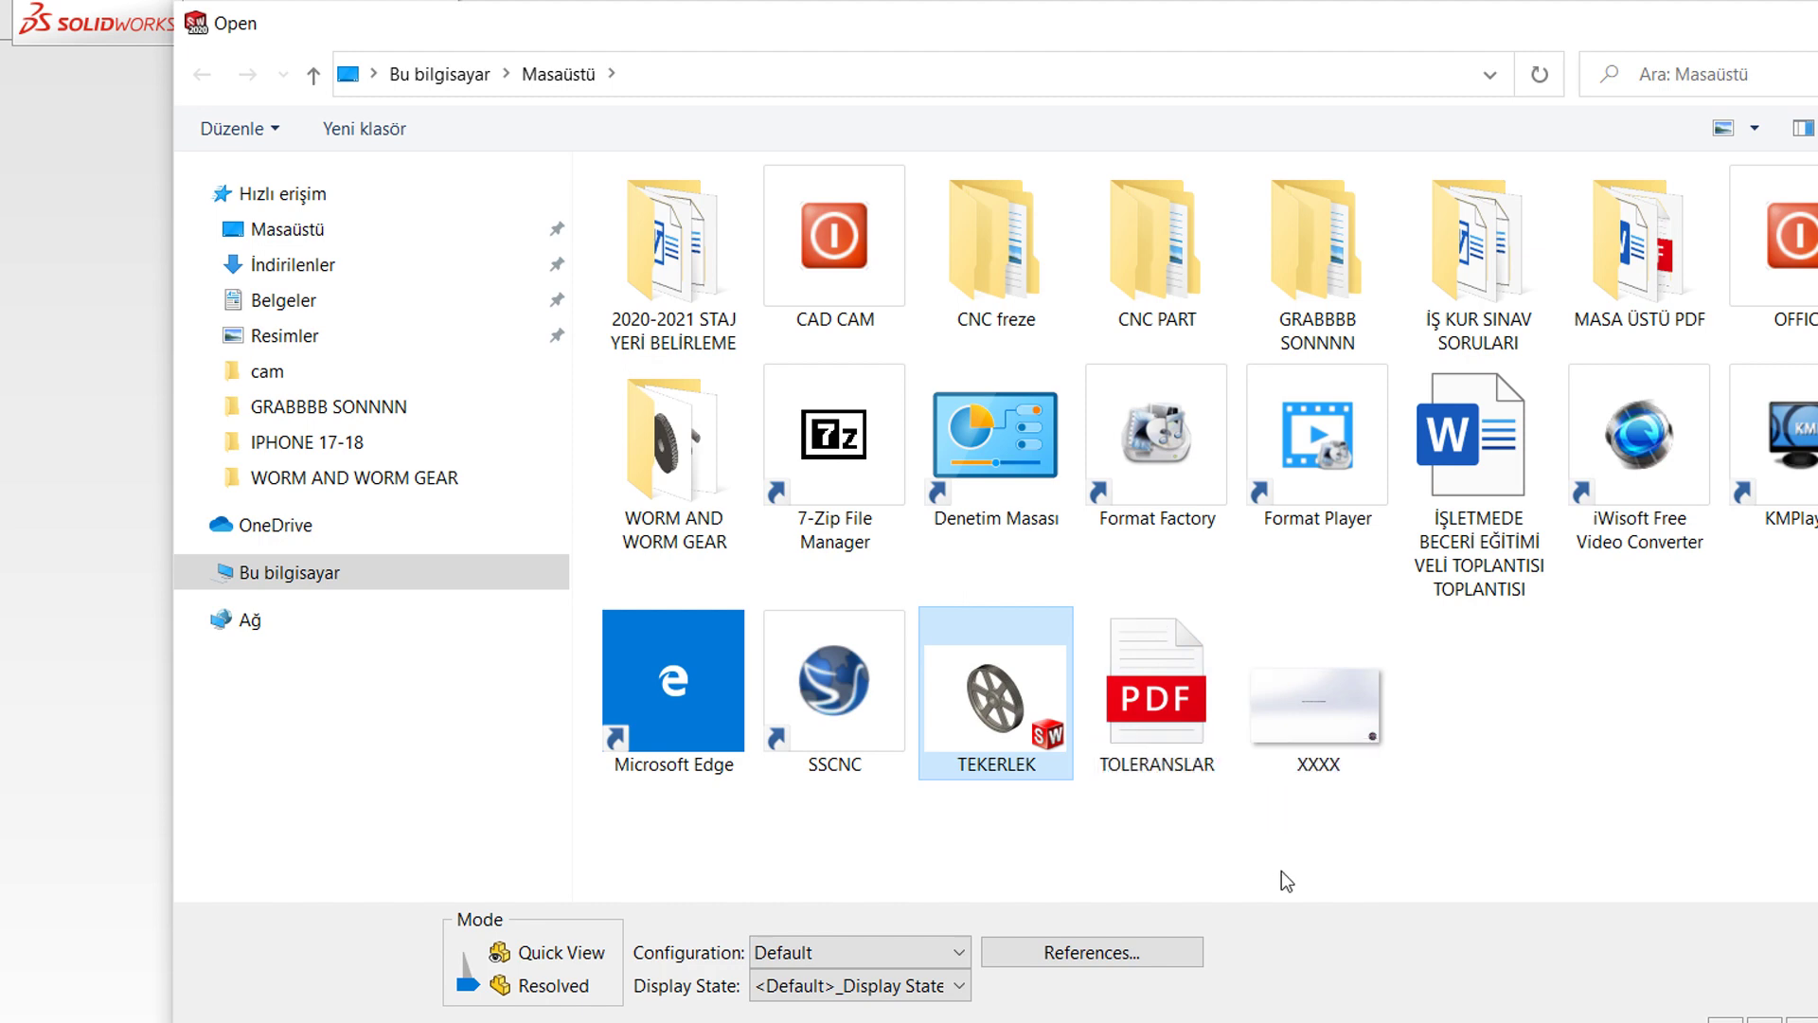
left_click(1320, 902)
key("Return")
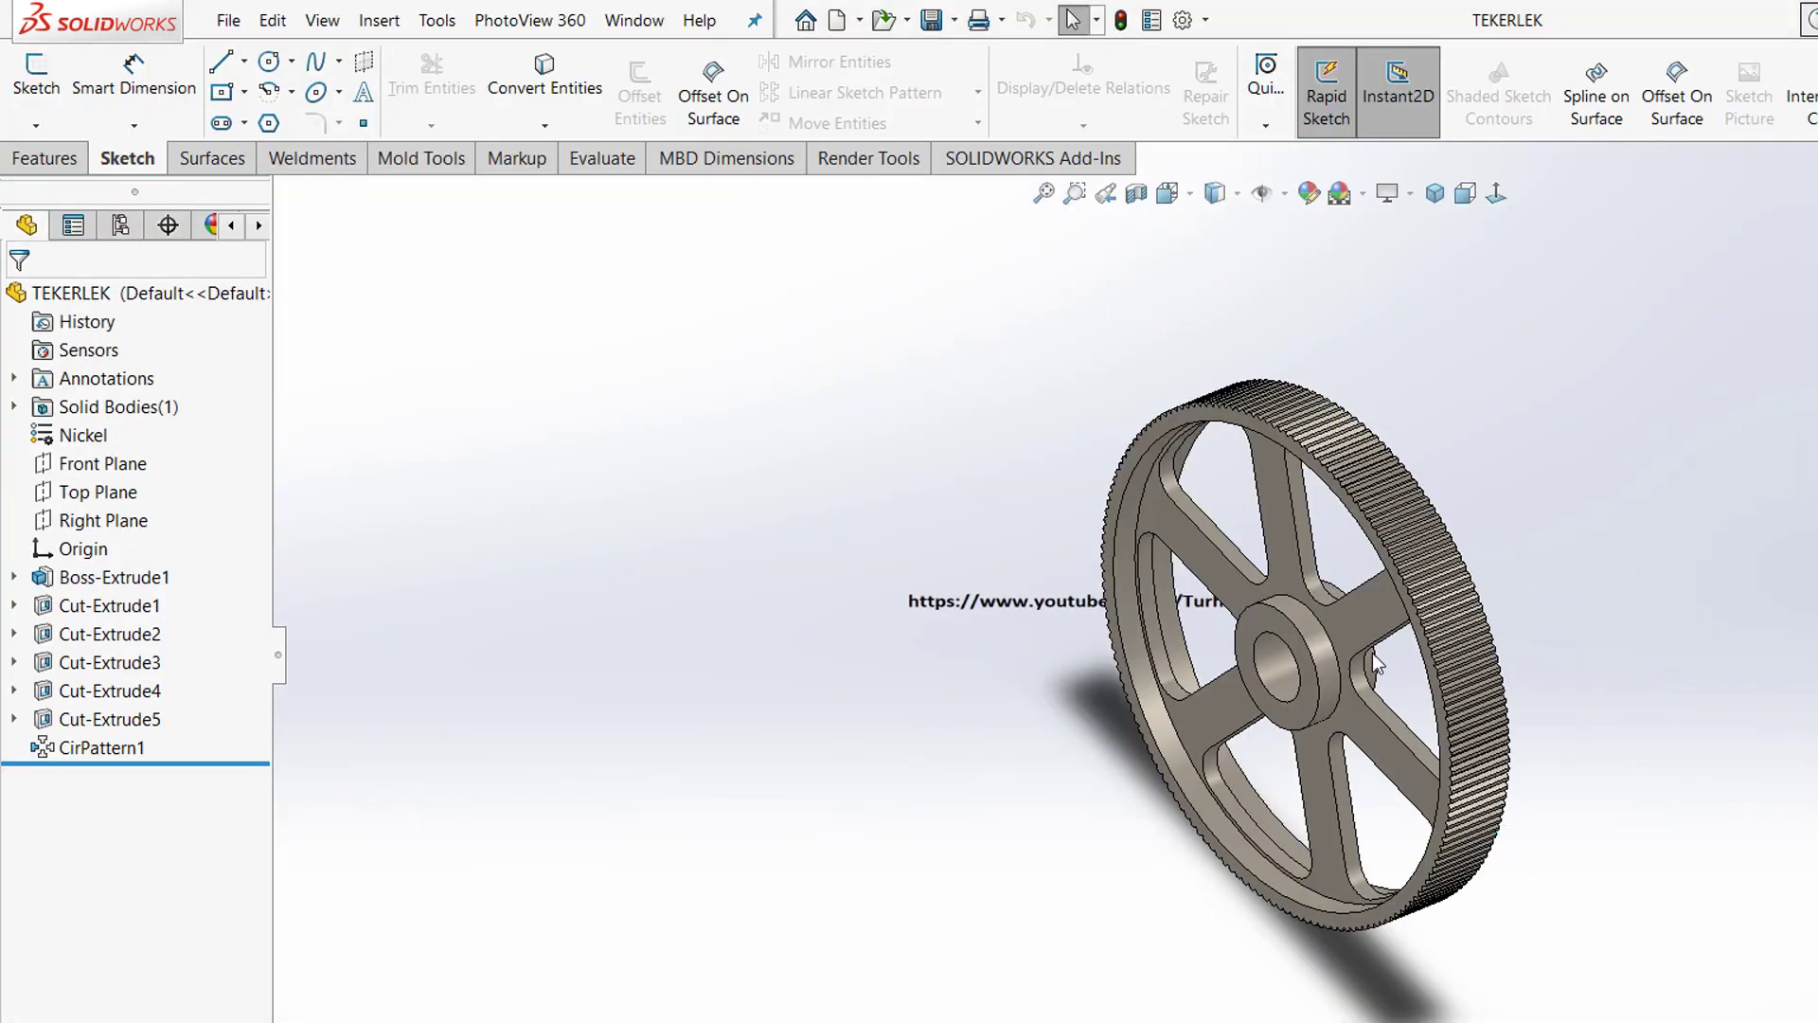
mouse_move(1193, 378)
middle_mouse_down()
mouse_move(1131, 436)
mouse_move(775, 461)
mouse_move(1120, 402)
mouse_move(1210, 296)
mouse_move(1132, 356)
mouse_move(1112, 478)
mouse_move(1156, 376)
middle_mouse_up()
key("ctrl+7")
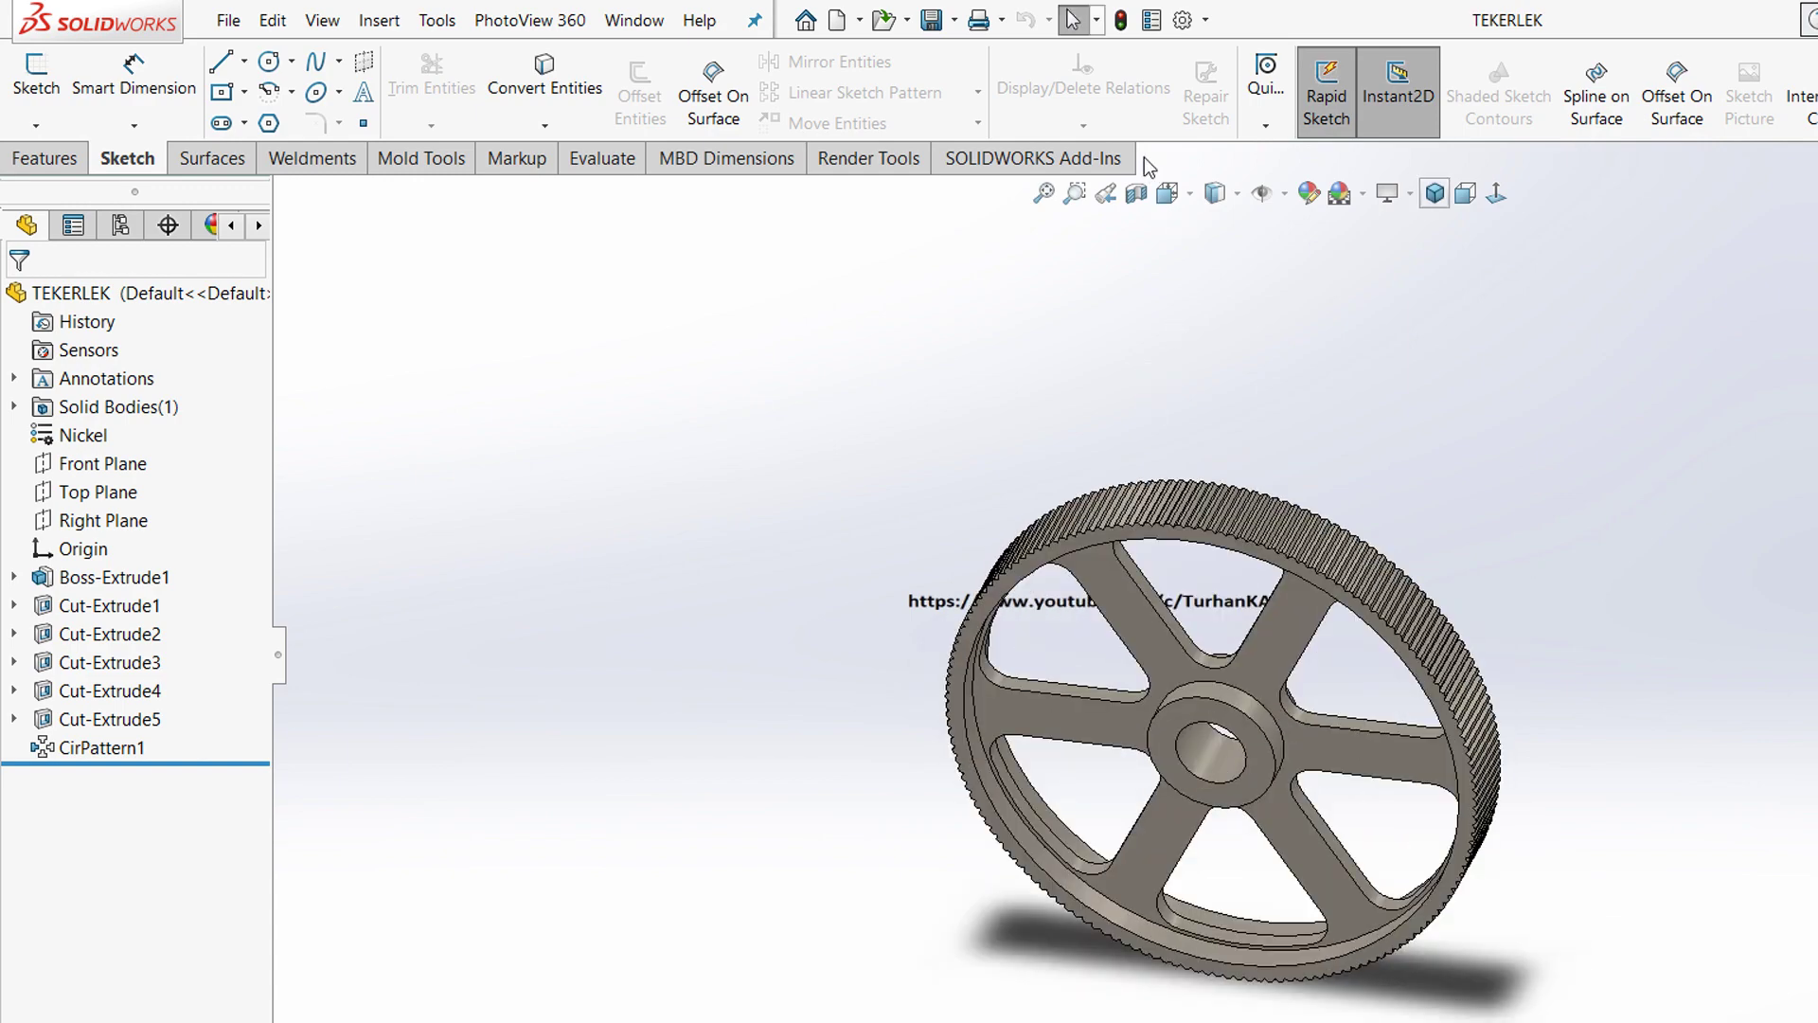
scroll(1231, 370, "up", 3)
scroll(1180, 438, "up", 3)
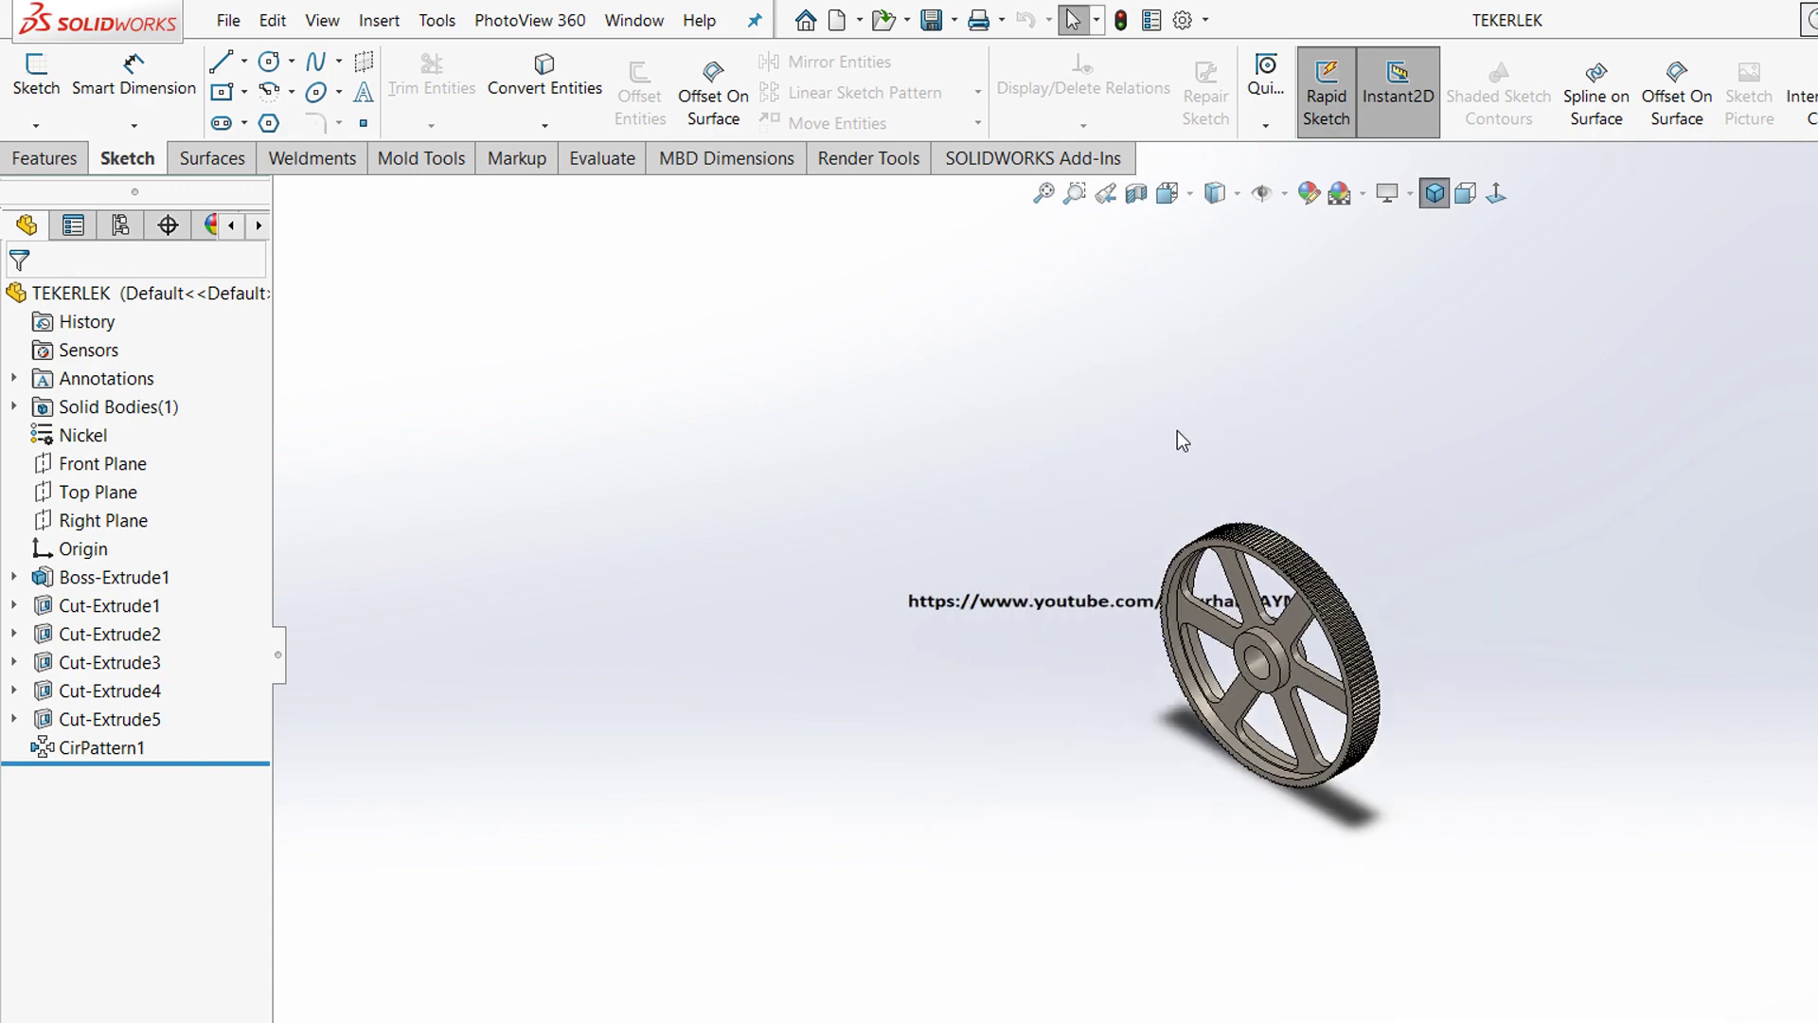
scroll(1164, 464, "down", 5)
scroll(746, 635, "down", 2)
scroll(926, 492, "up", 5)
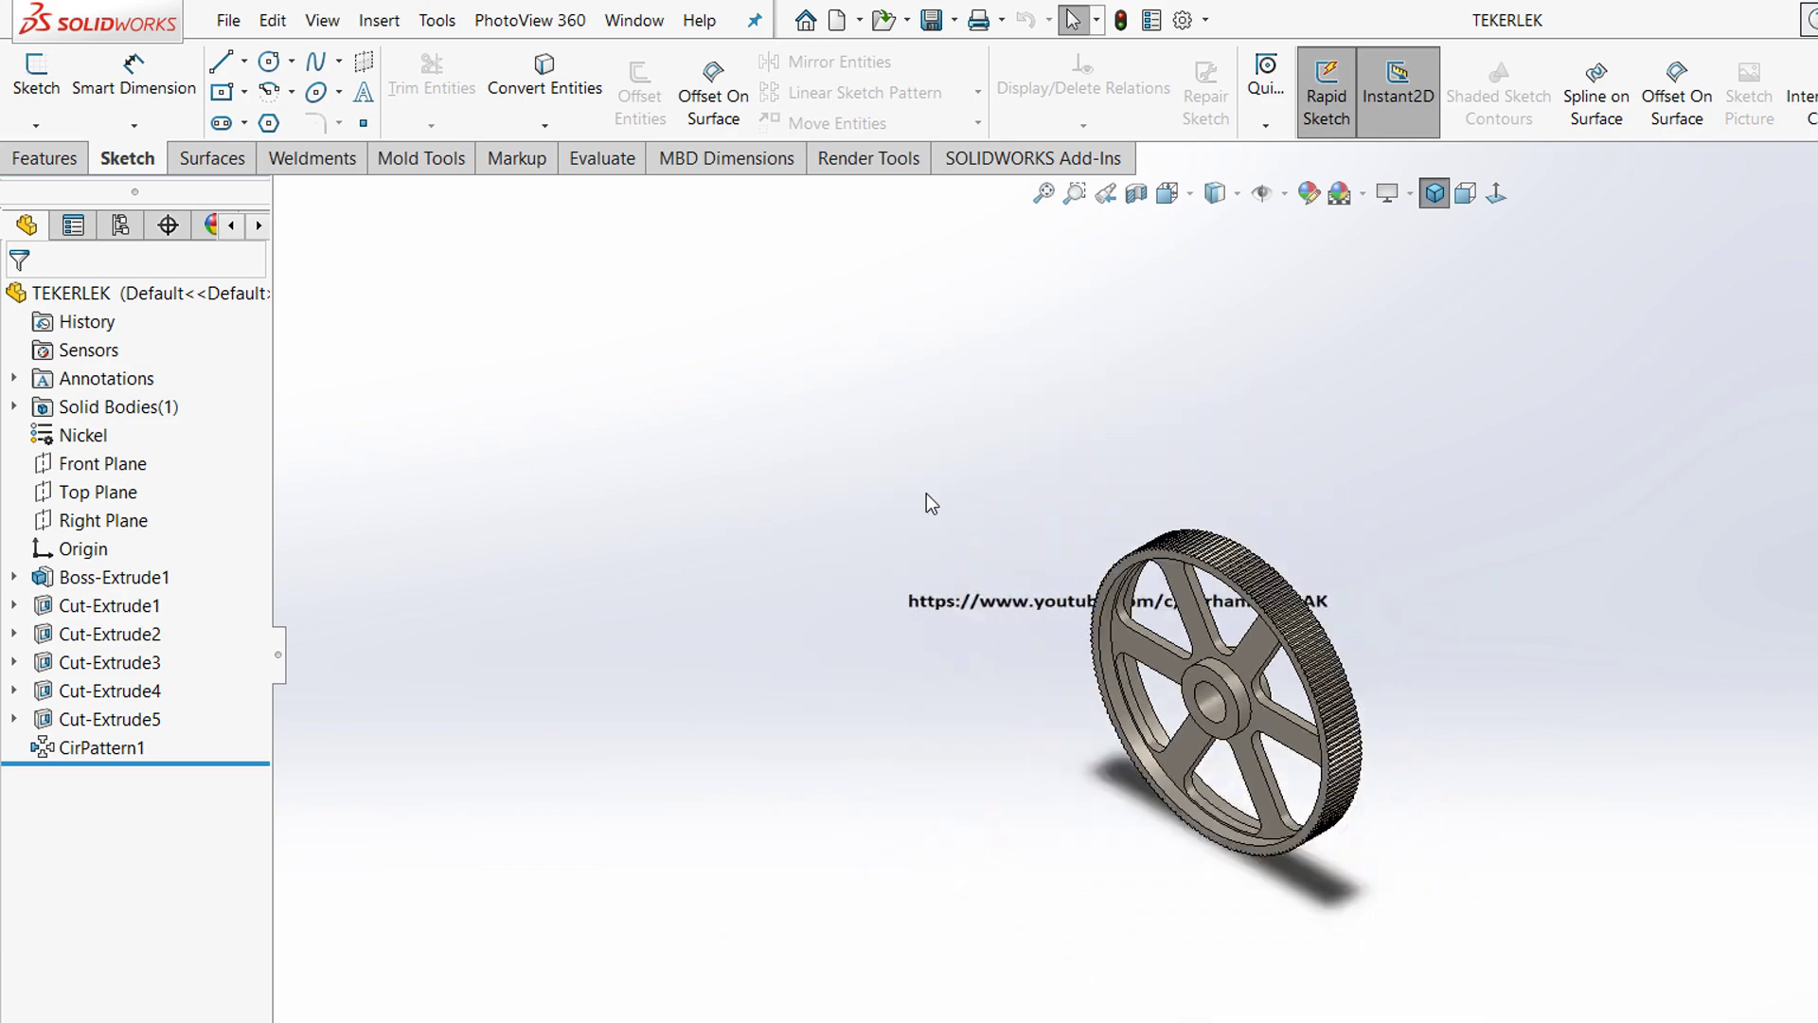
scroll(991, 519, "up", 2)
scroll(985, 486, "down", 1)
scroll(1003, 502, "down", 2)
scroll(1046, 496, "down", 2)
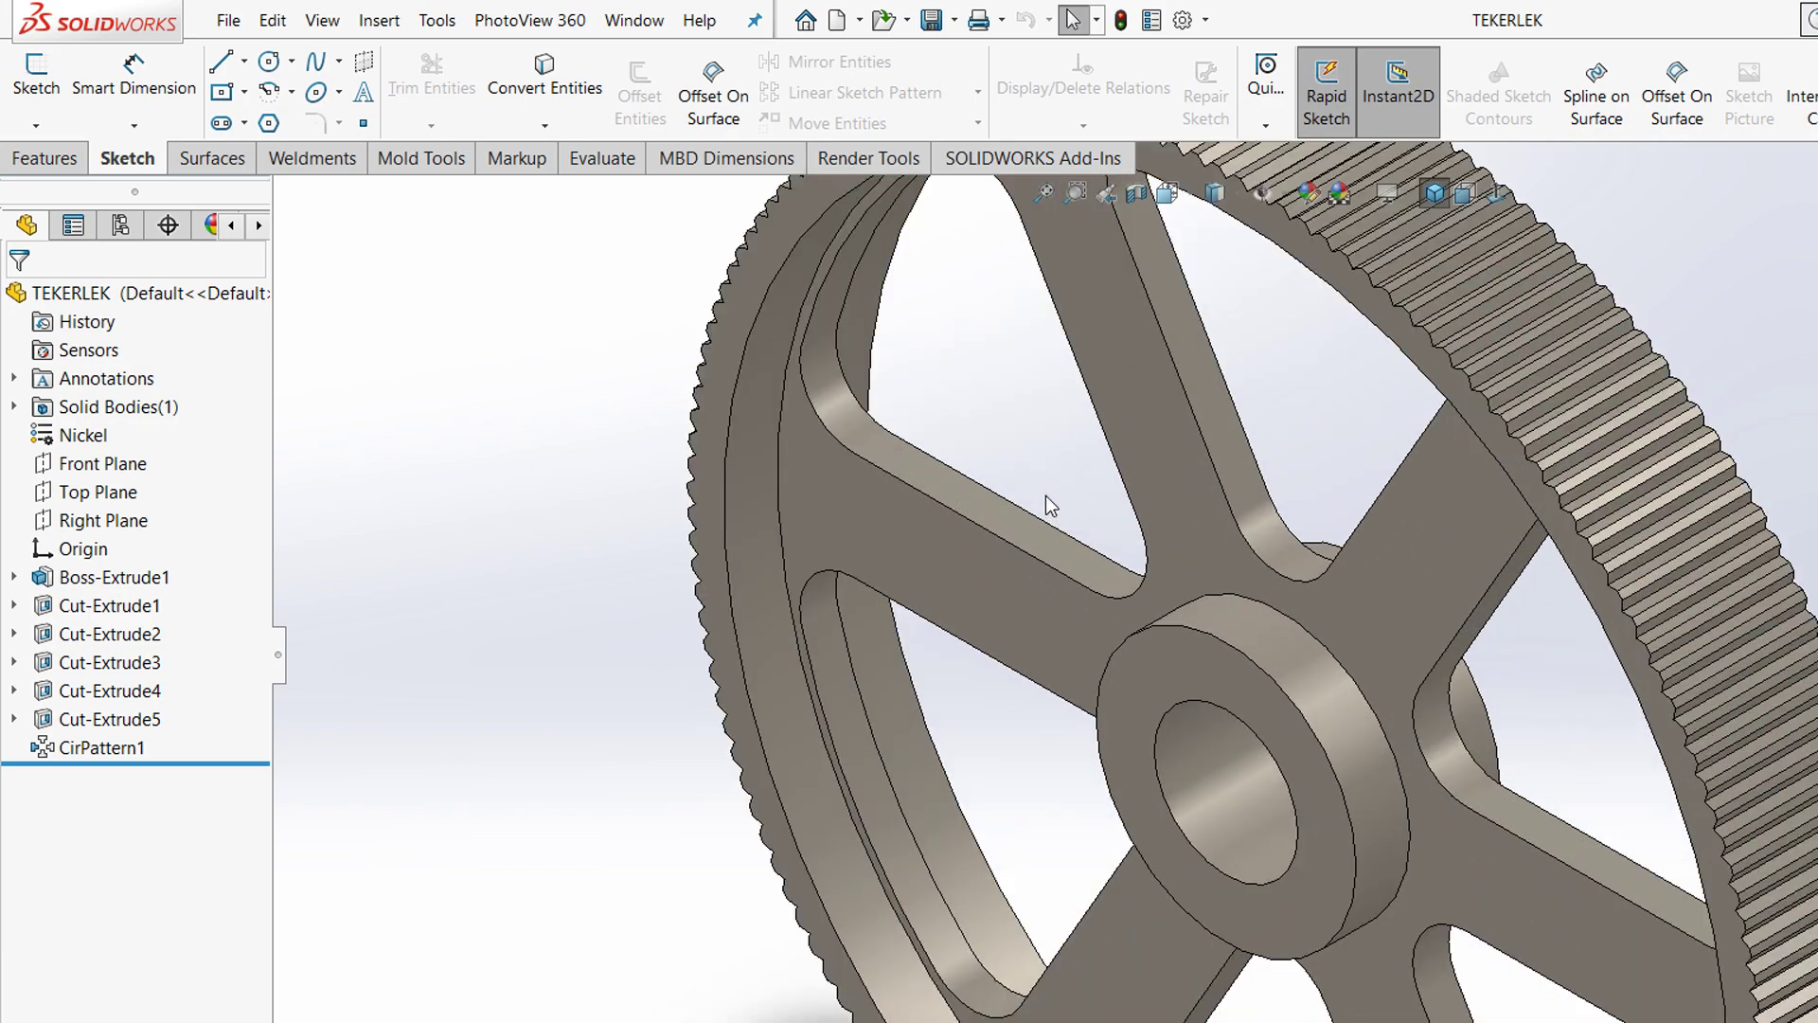
scroll(1045, 494, "up", 4)
scroll(1045, 494, "up", 1)
scroll(1030, 525, "down", 1)
scroll(1015, 549, "down", 3)
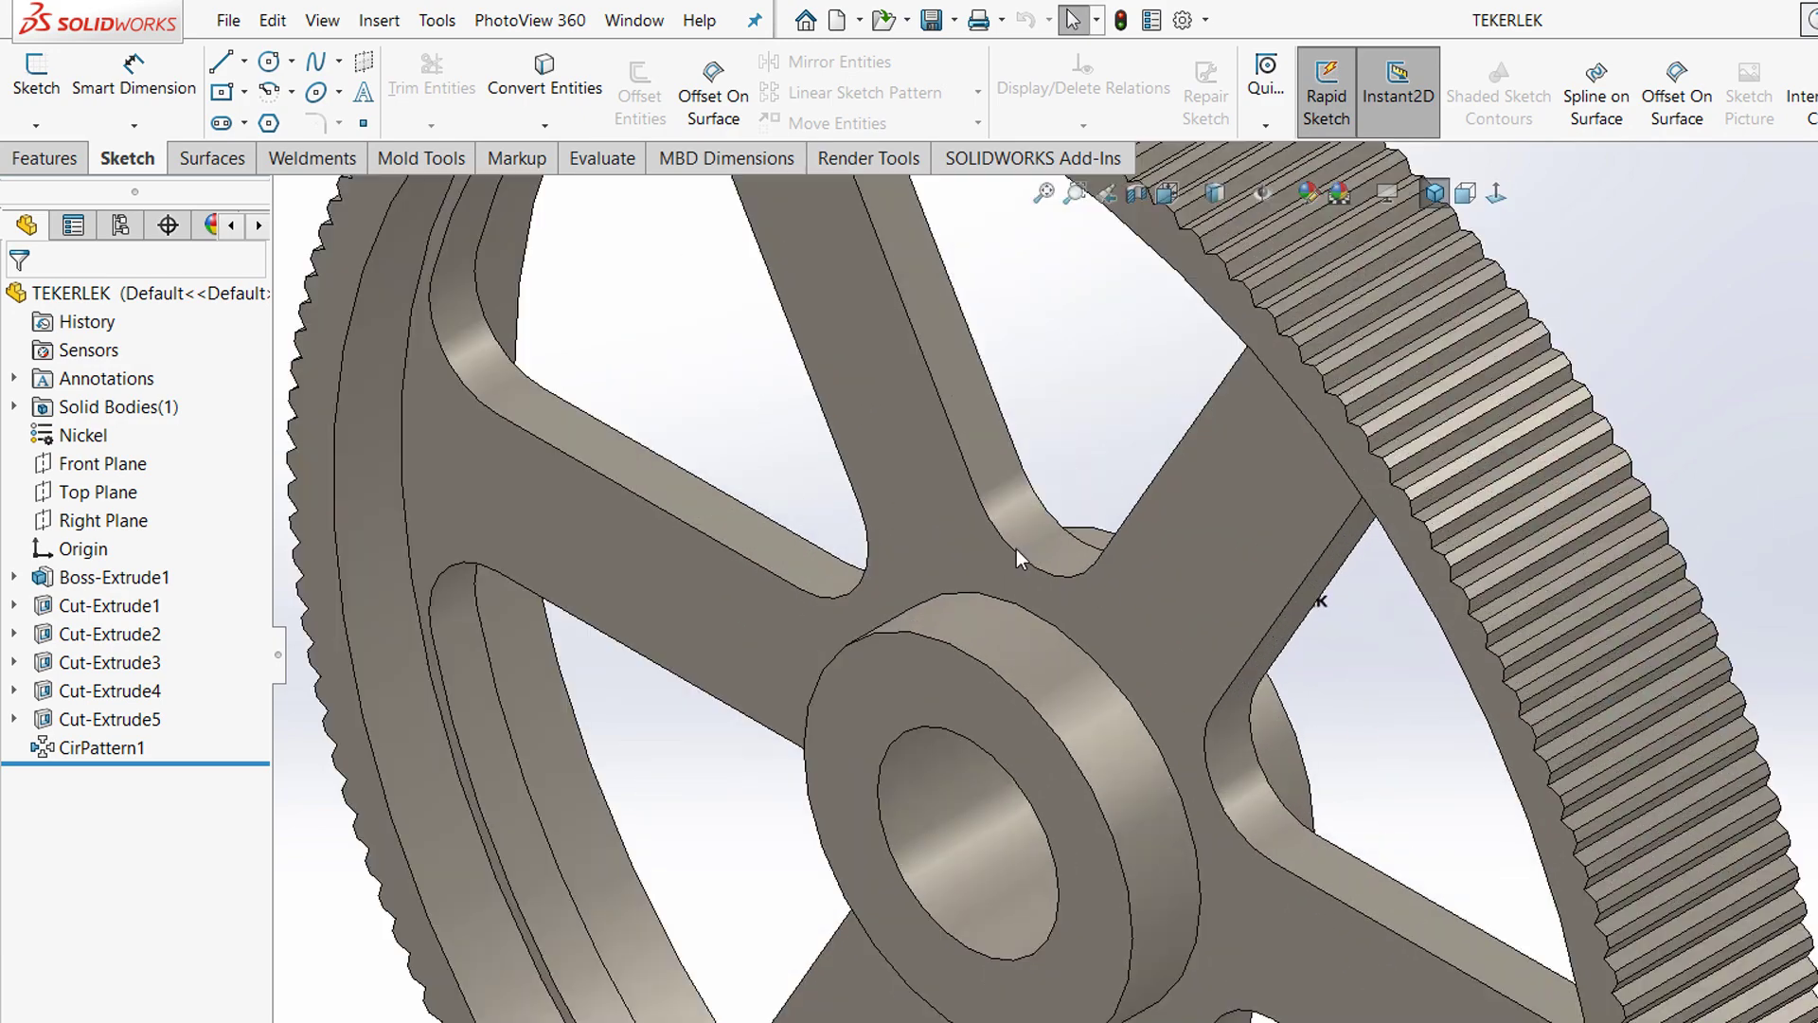
scroll(1015, 548, "up", 3)
scroll(1015, 559, "down", 1)
scroll(1015, 560, "up", 3)
scroll(1013, 564, "down", 4)
scroll(1012, 551, "up", 4)
scroll(984, 379, "down", 2)
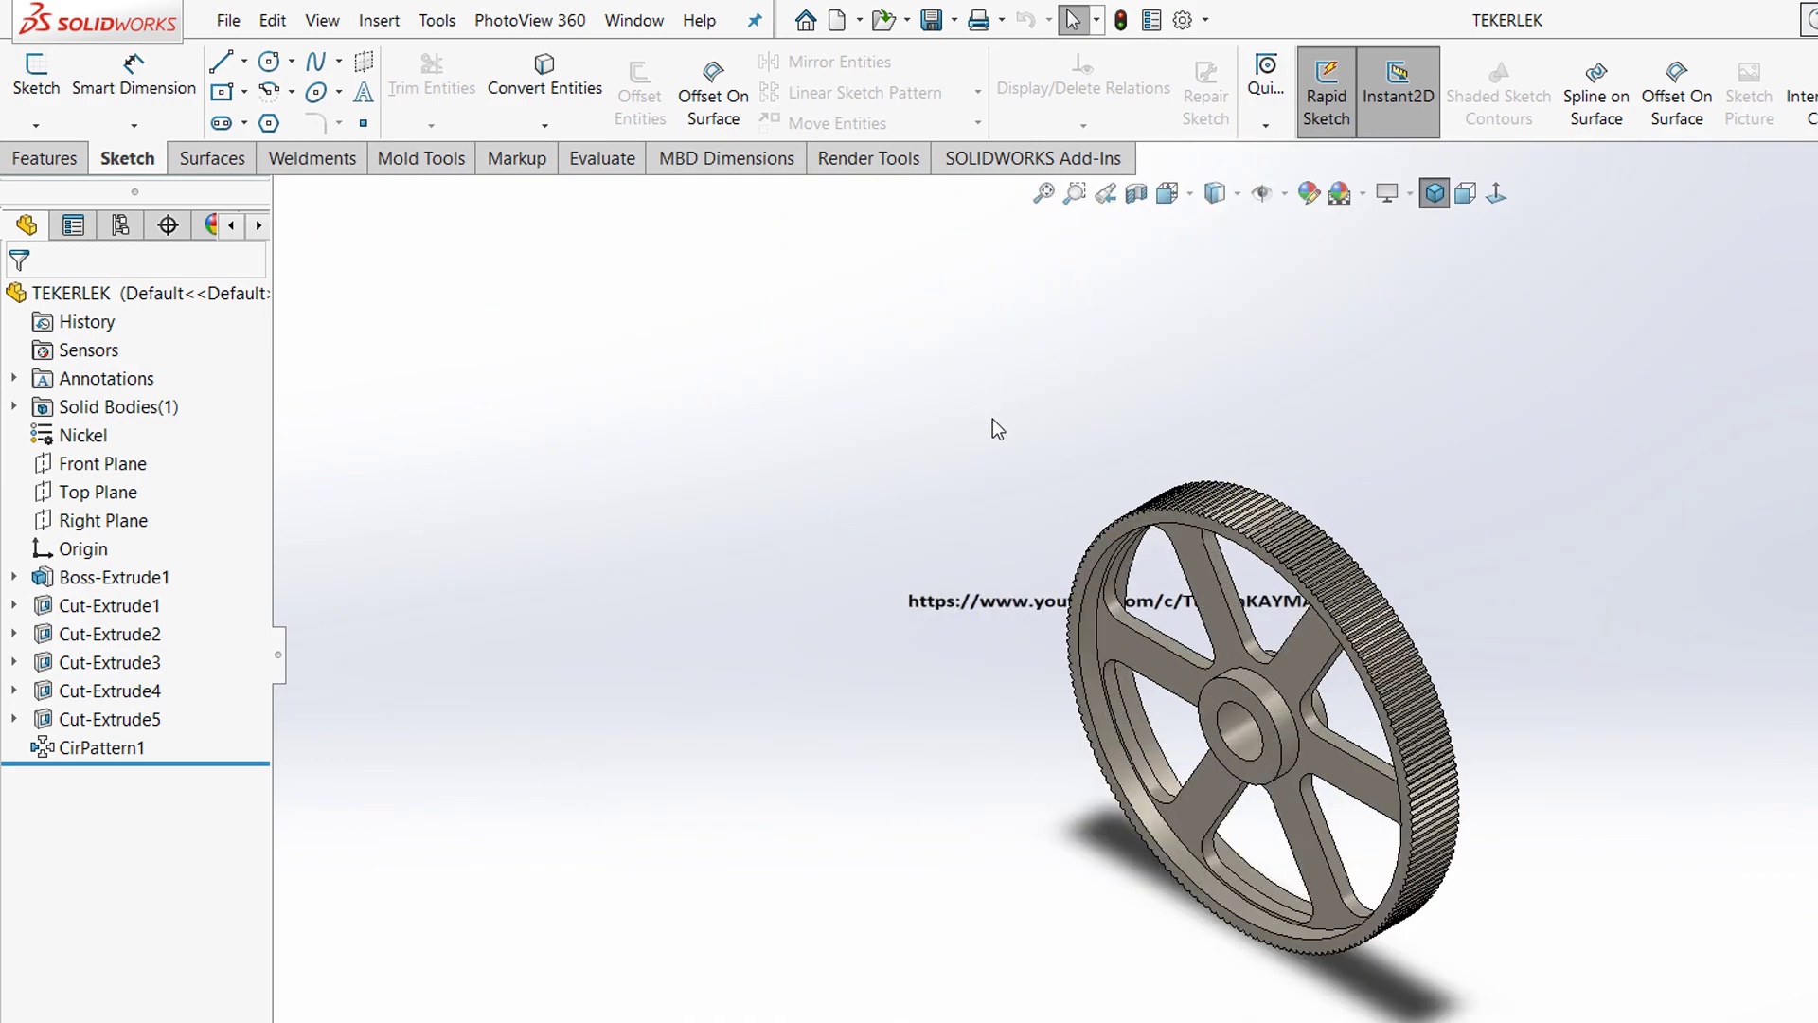
key("space")
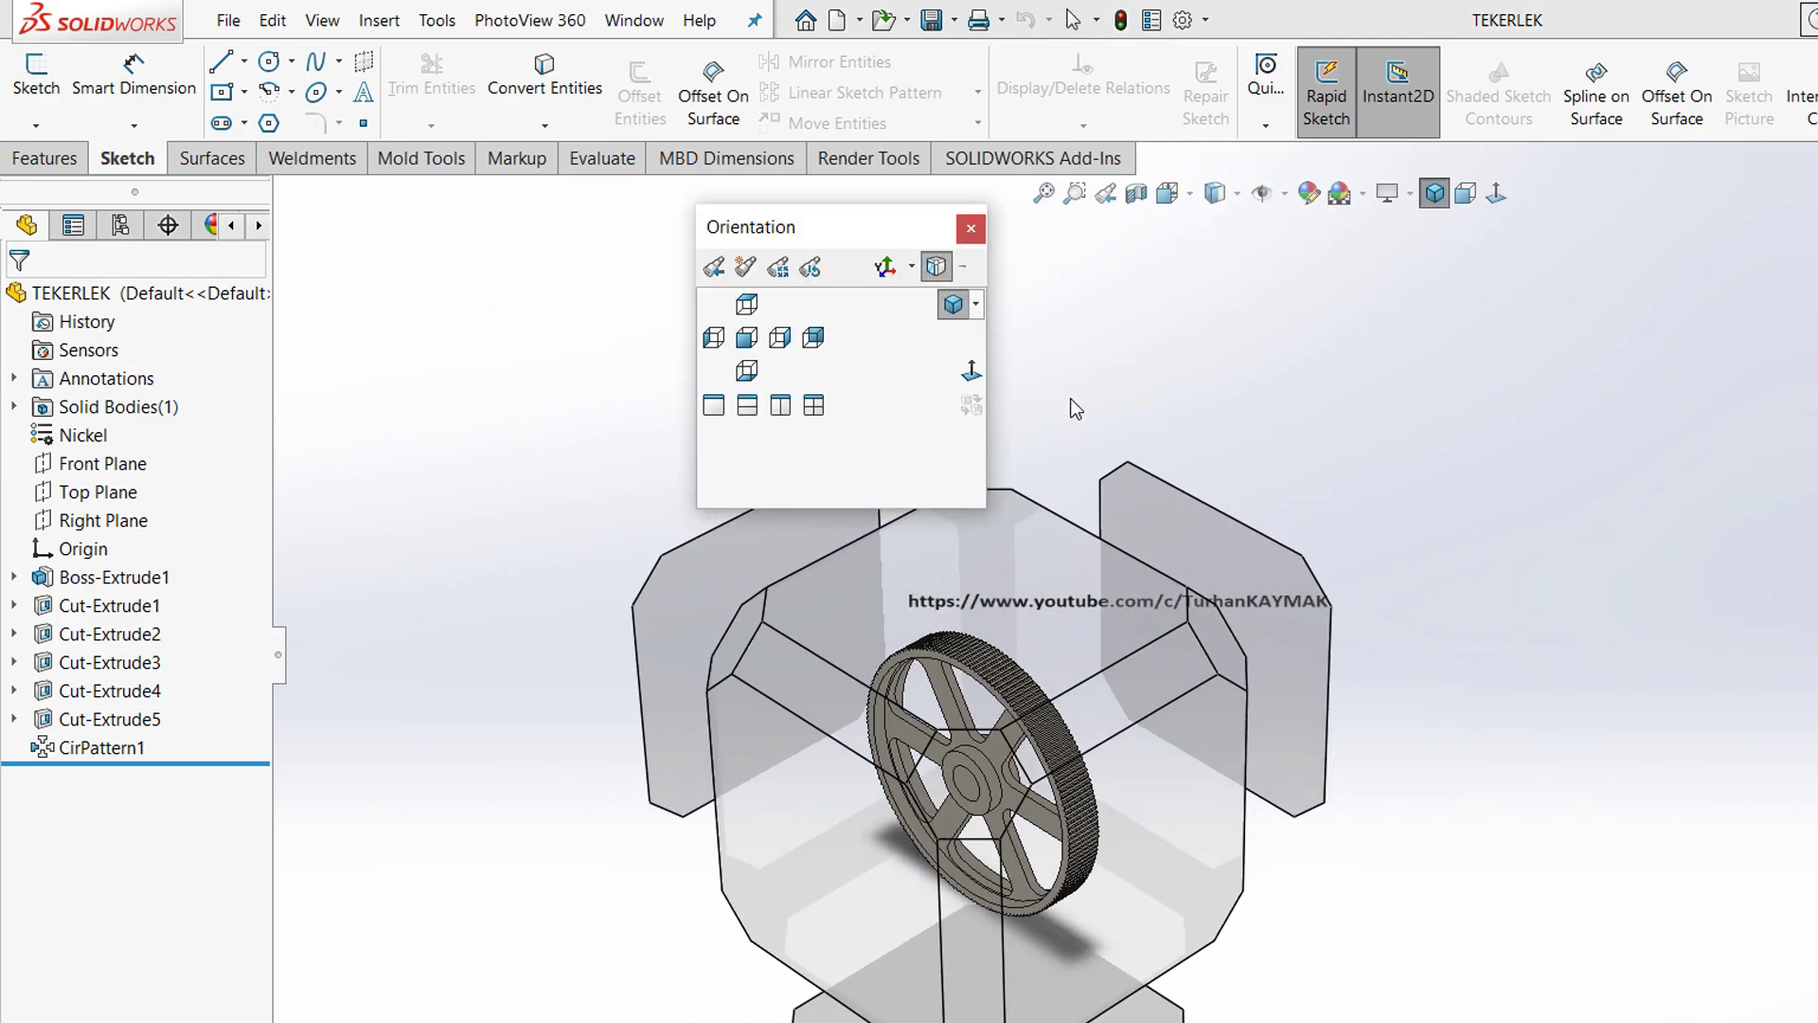
key("ctrl+1")
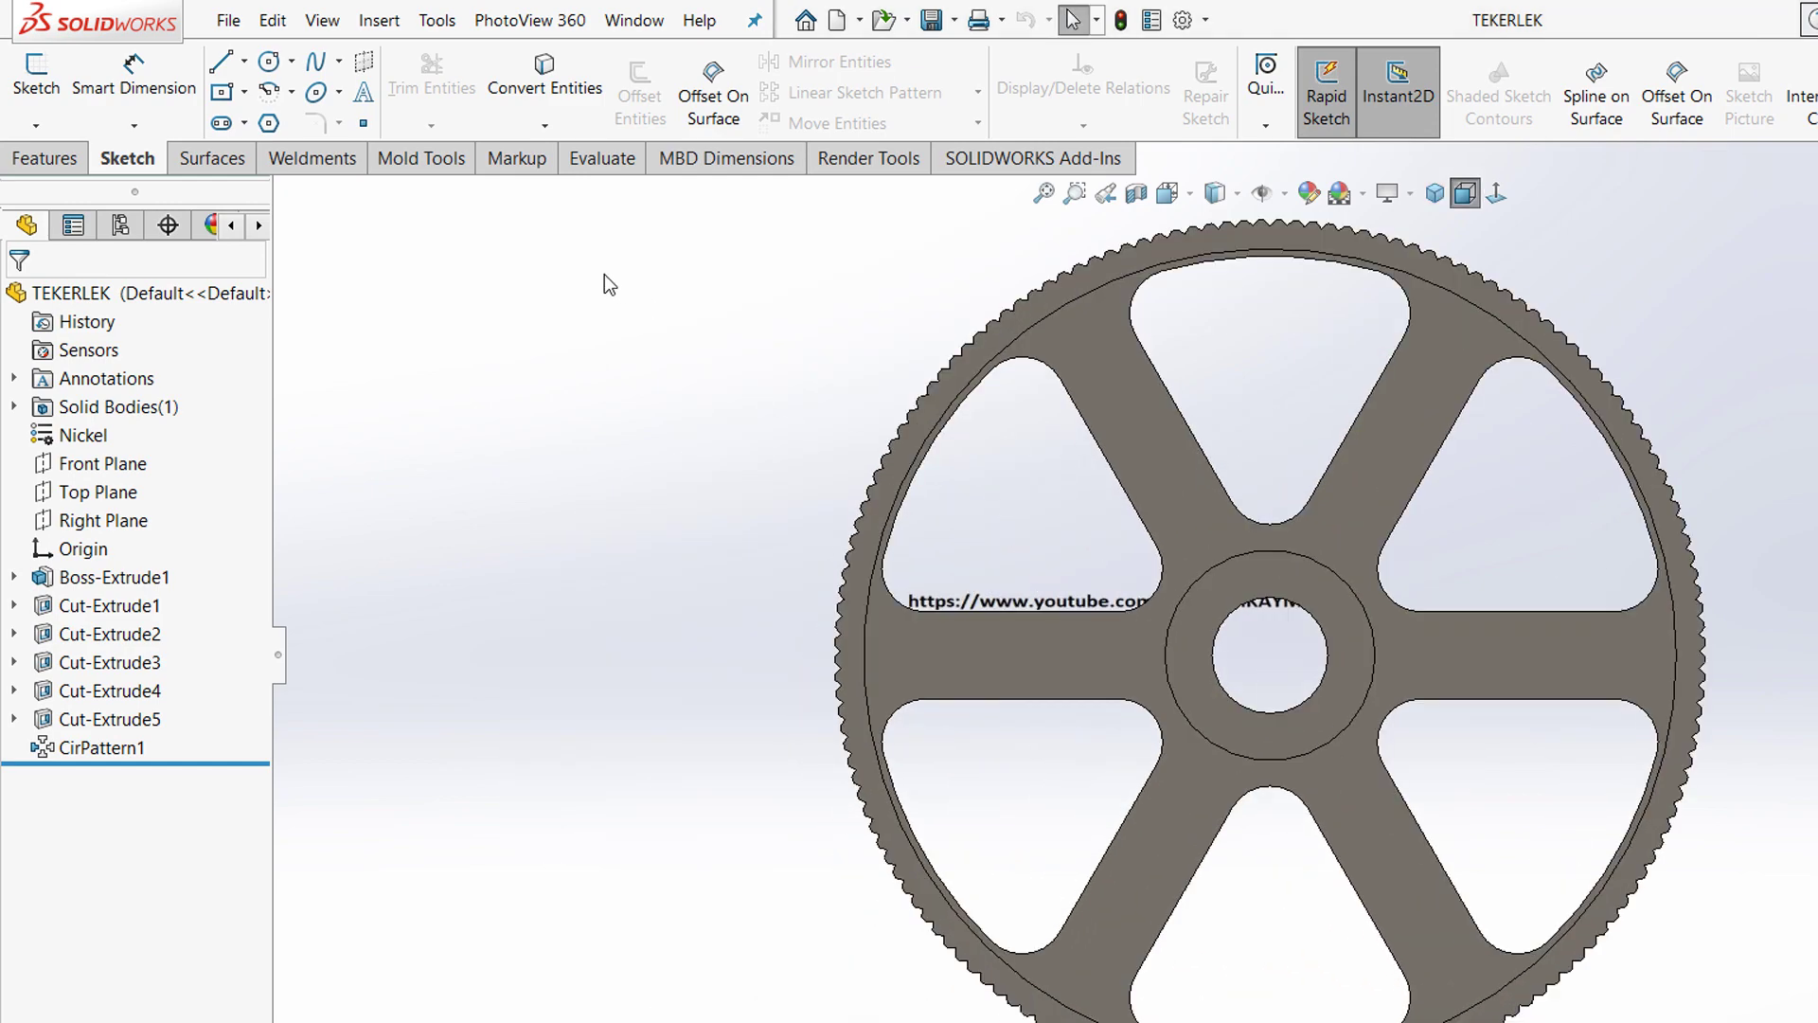
key("space")
key("Up")
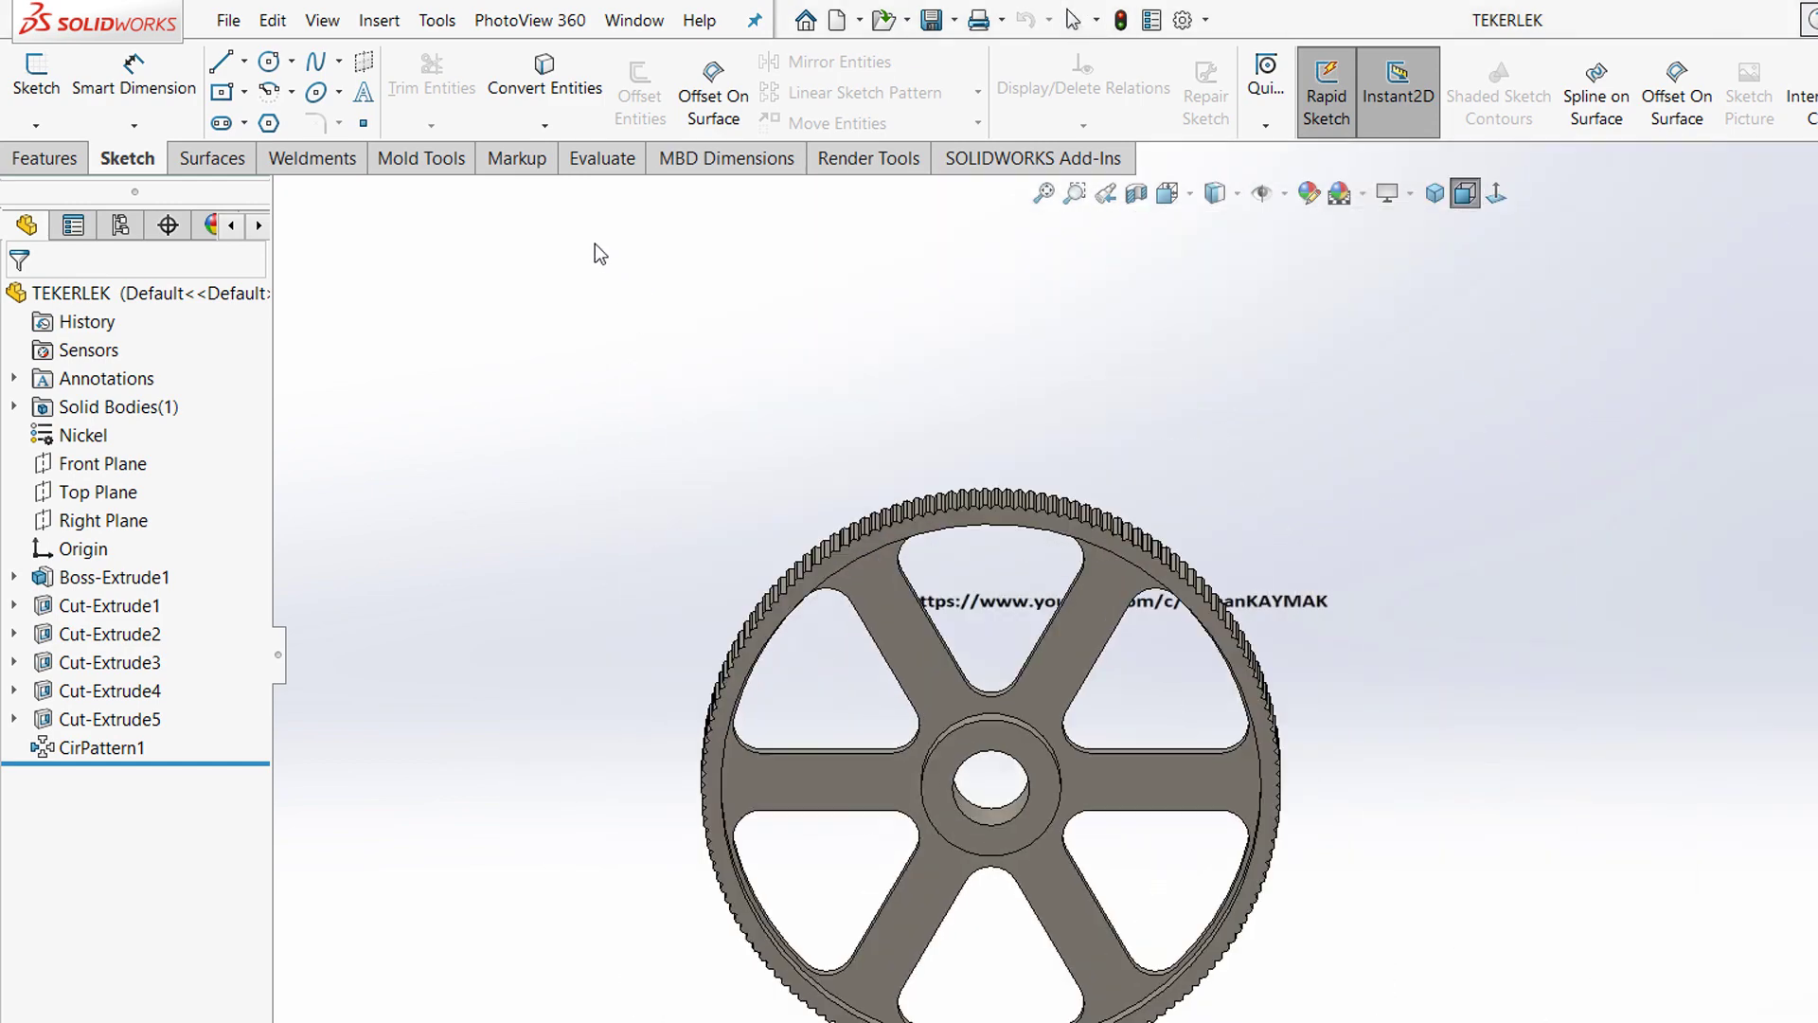
key("ctrl+5")
key("space")
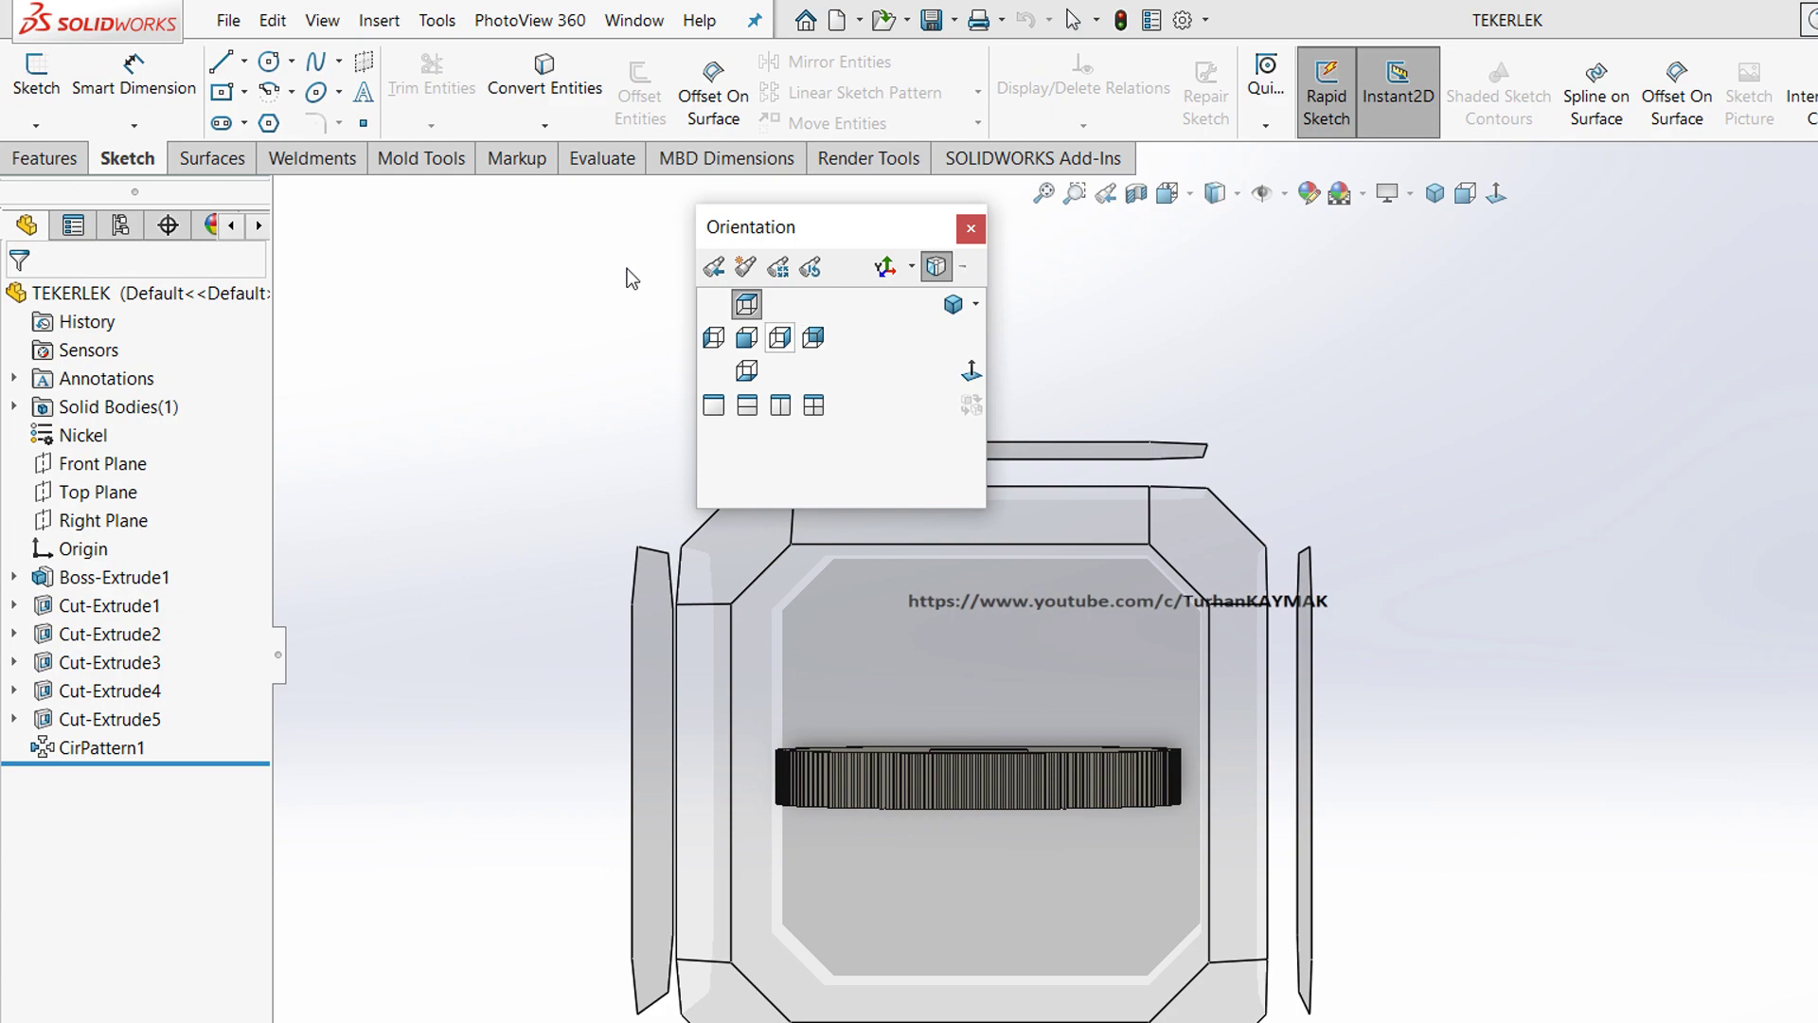
key("ctrl+4")
key("space")
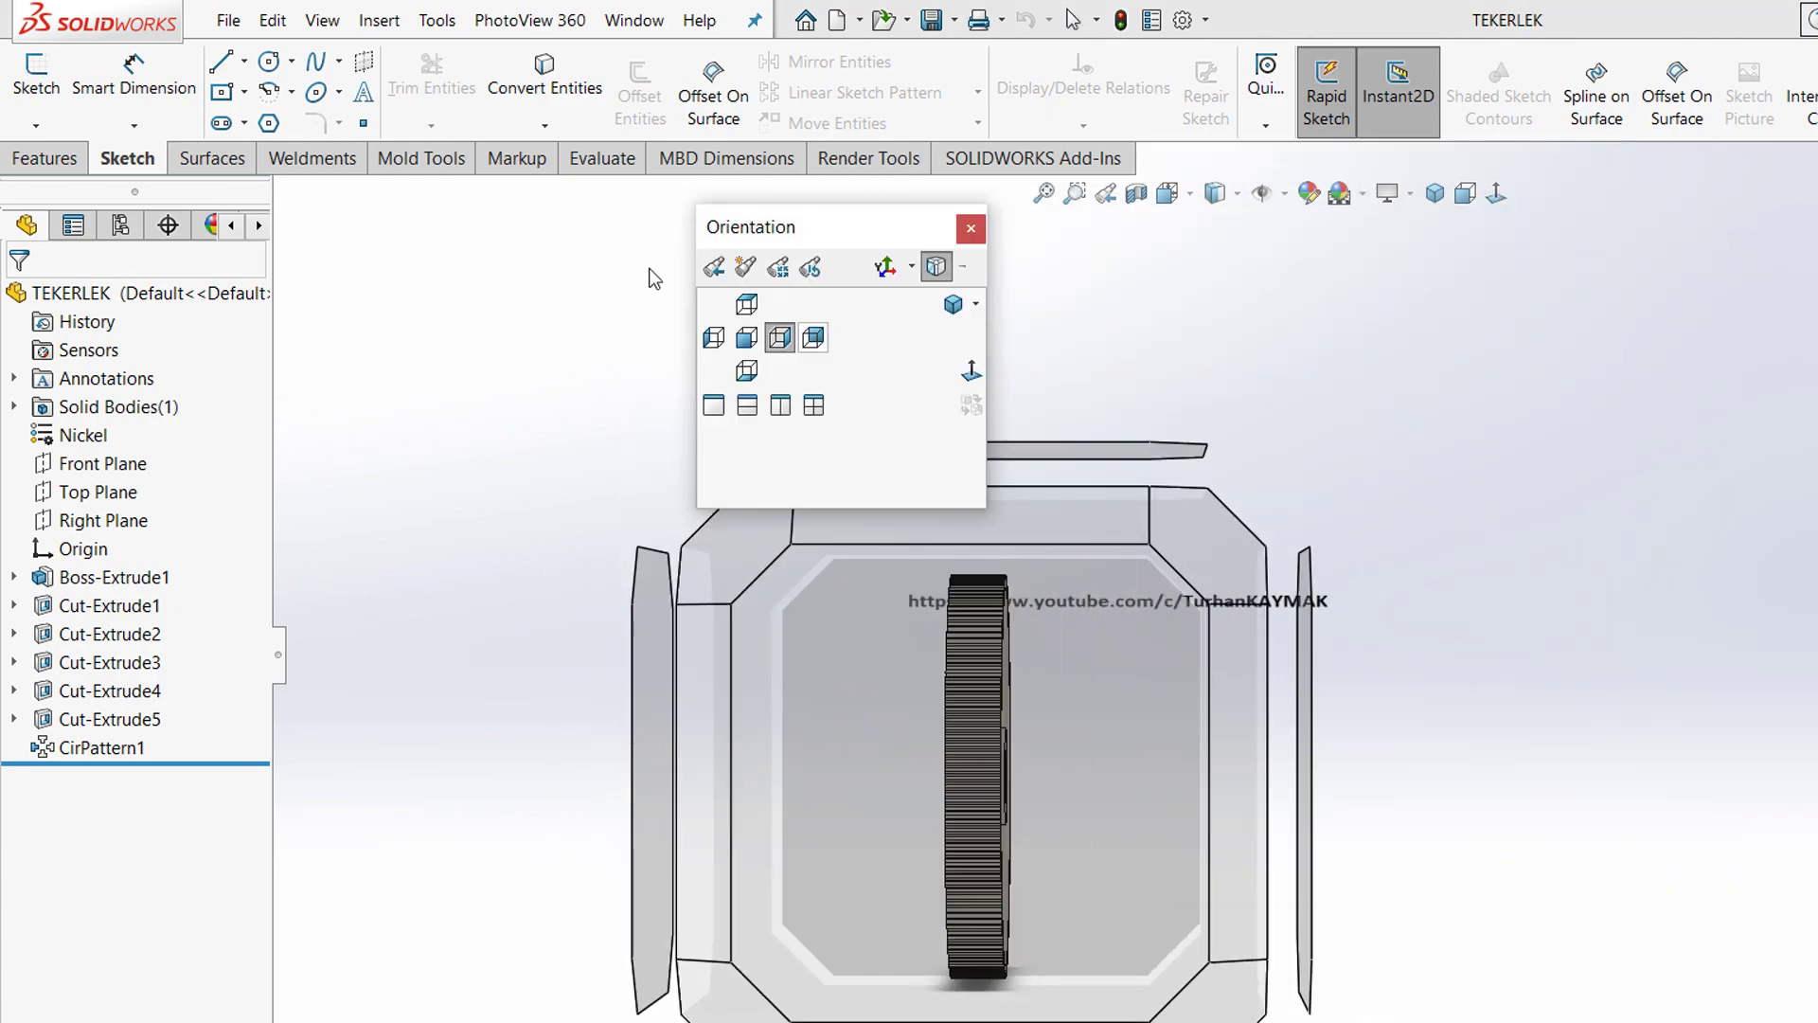
key("ctrl+2")
key("space")
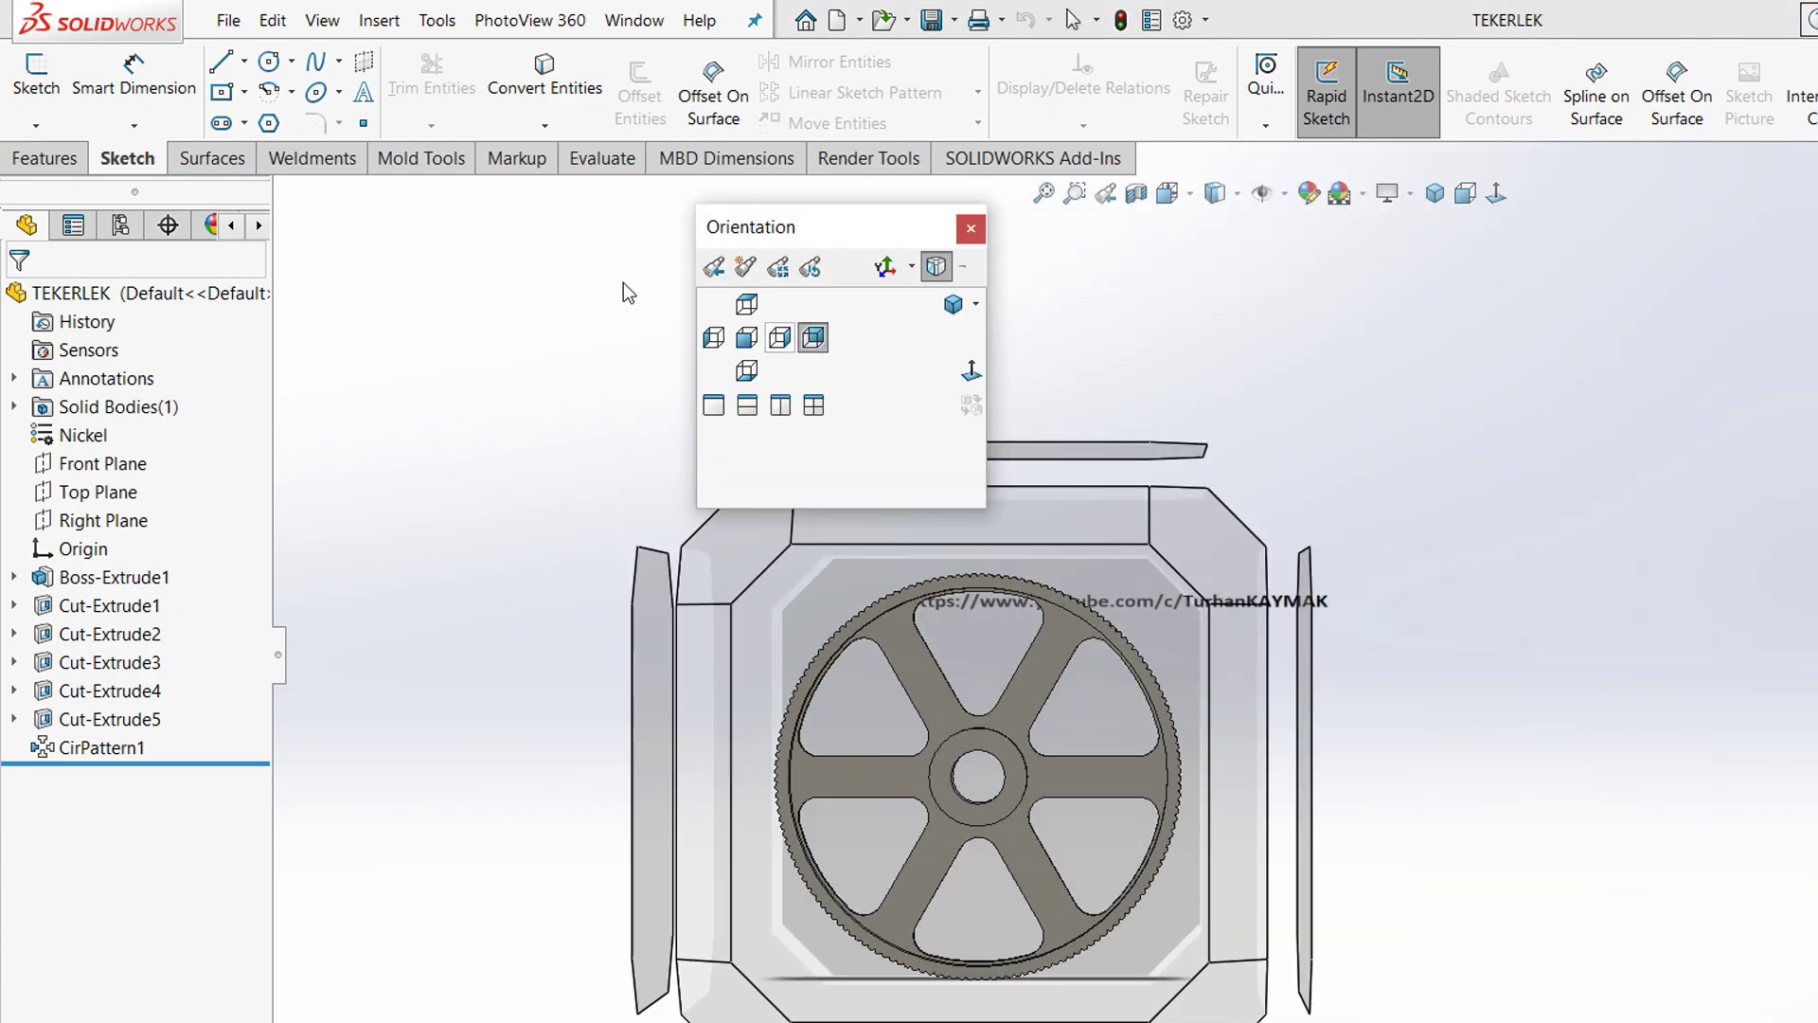
key("ctrl+6")
key("space")
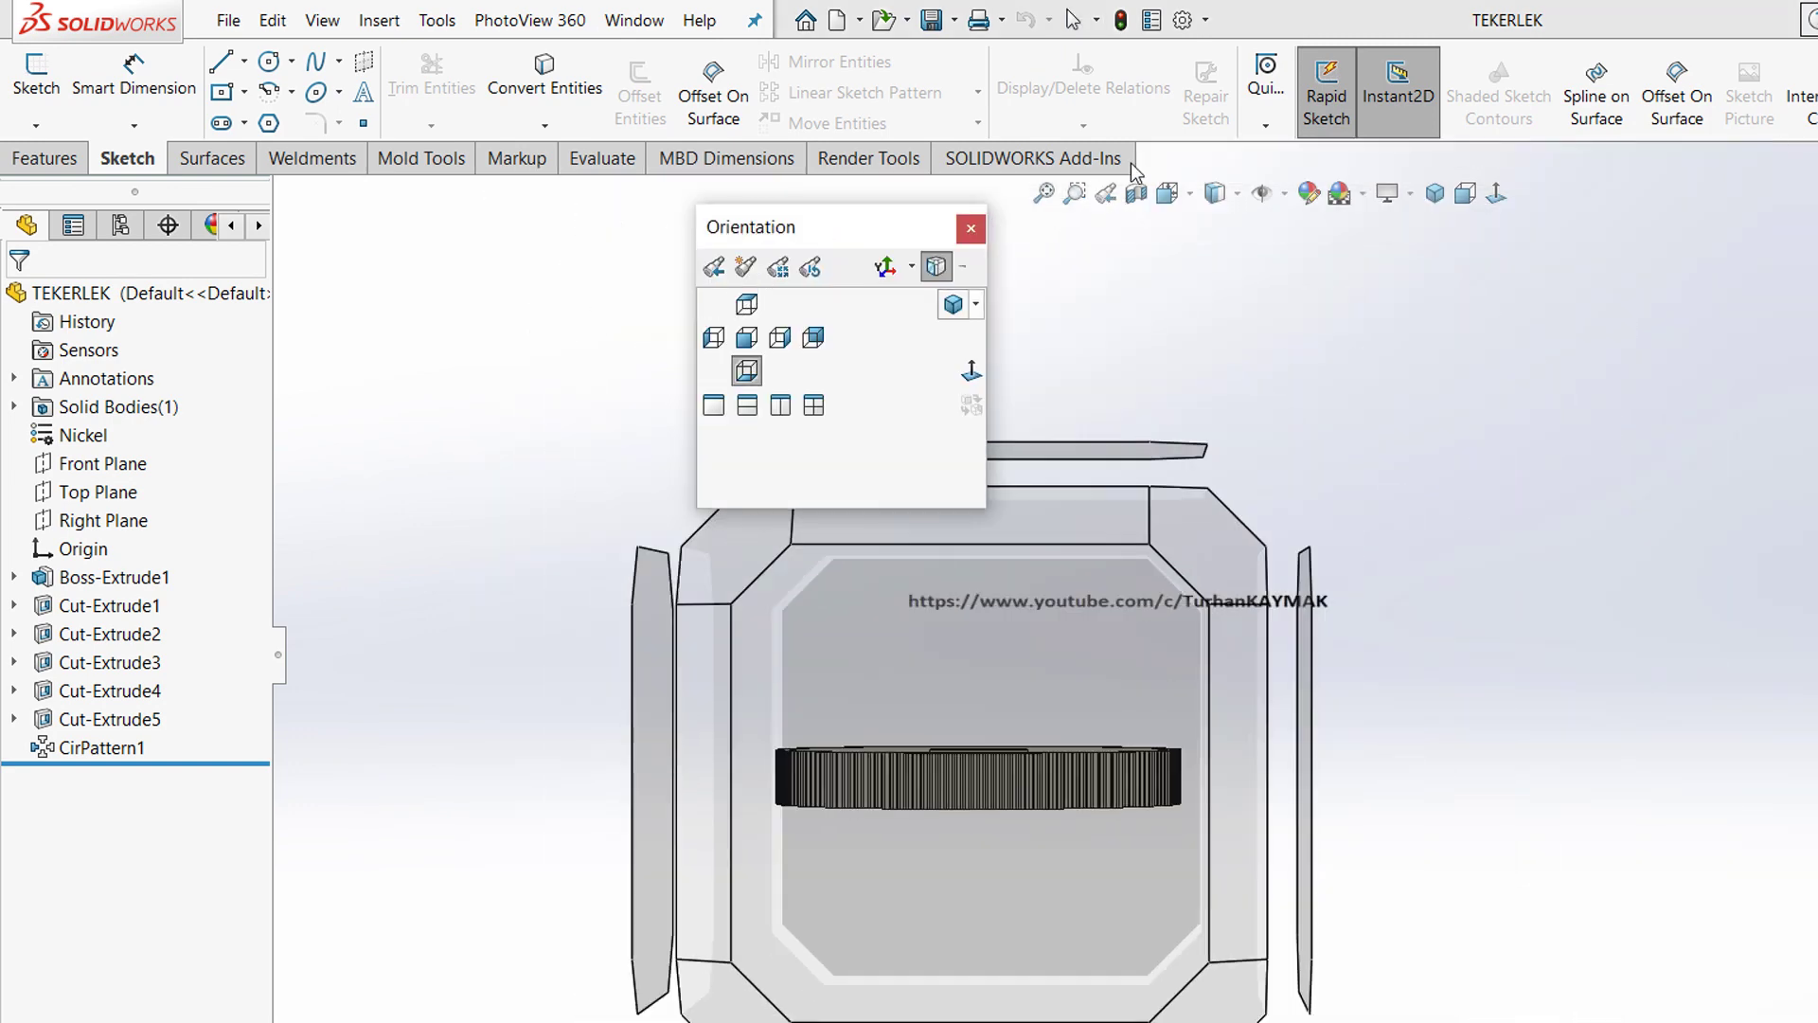
key("ctrl+7")
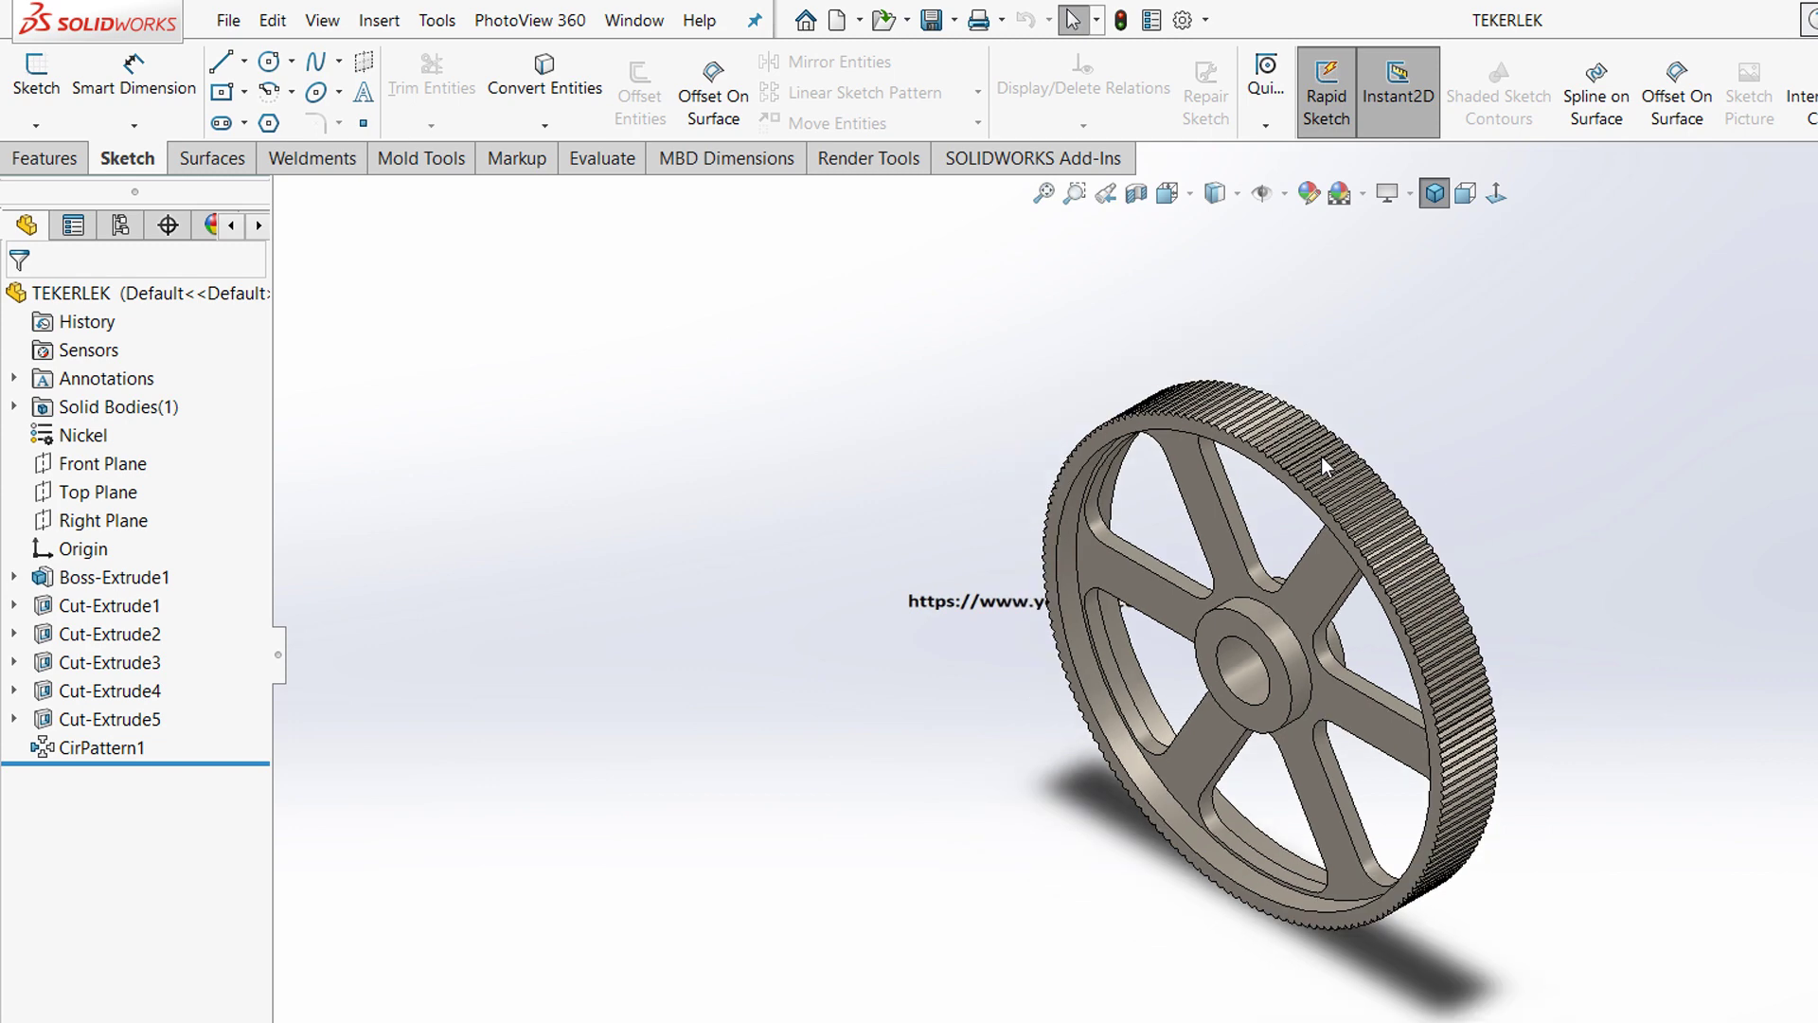
Select the wheel's Solid Bodies entry and start a new sketch
key("ctrl+Left")
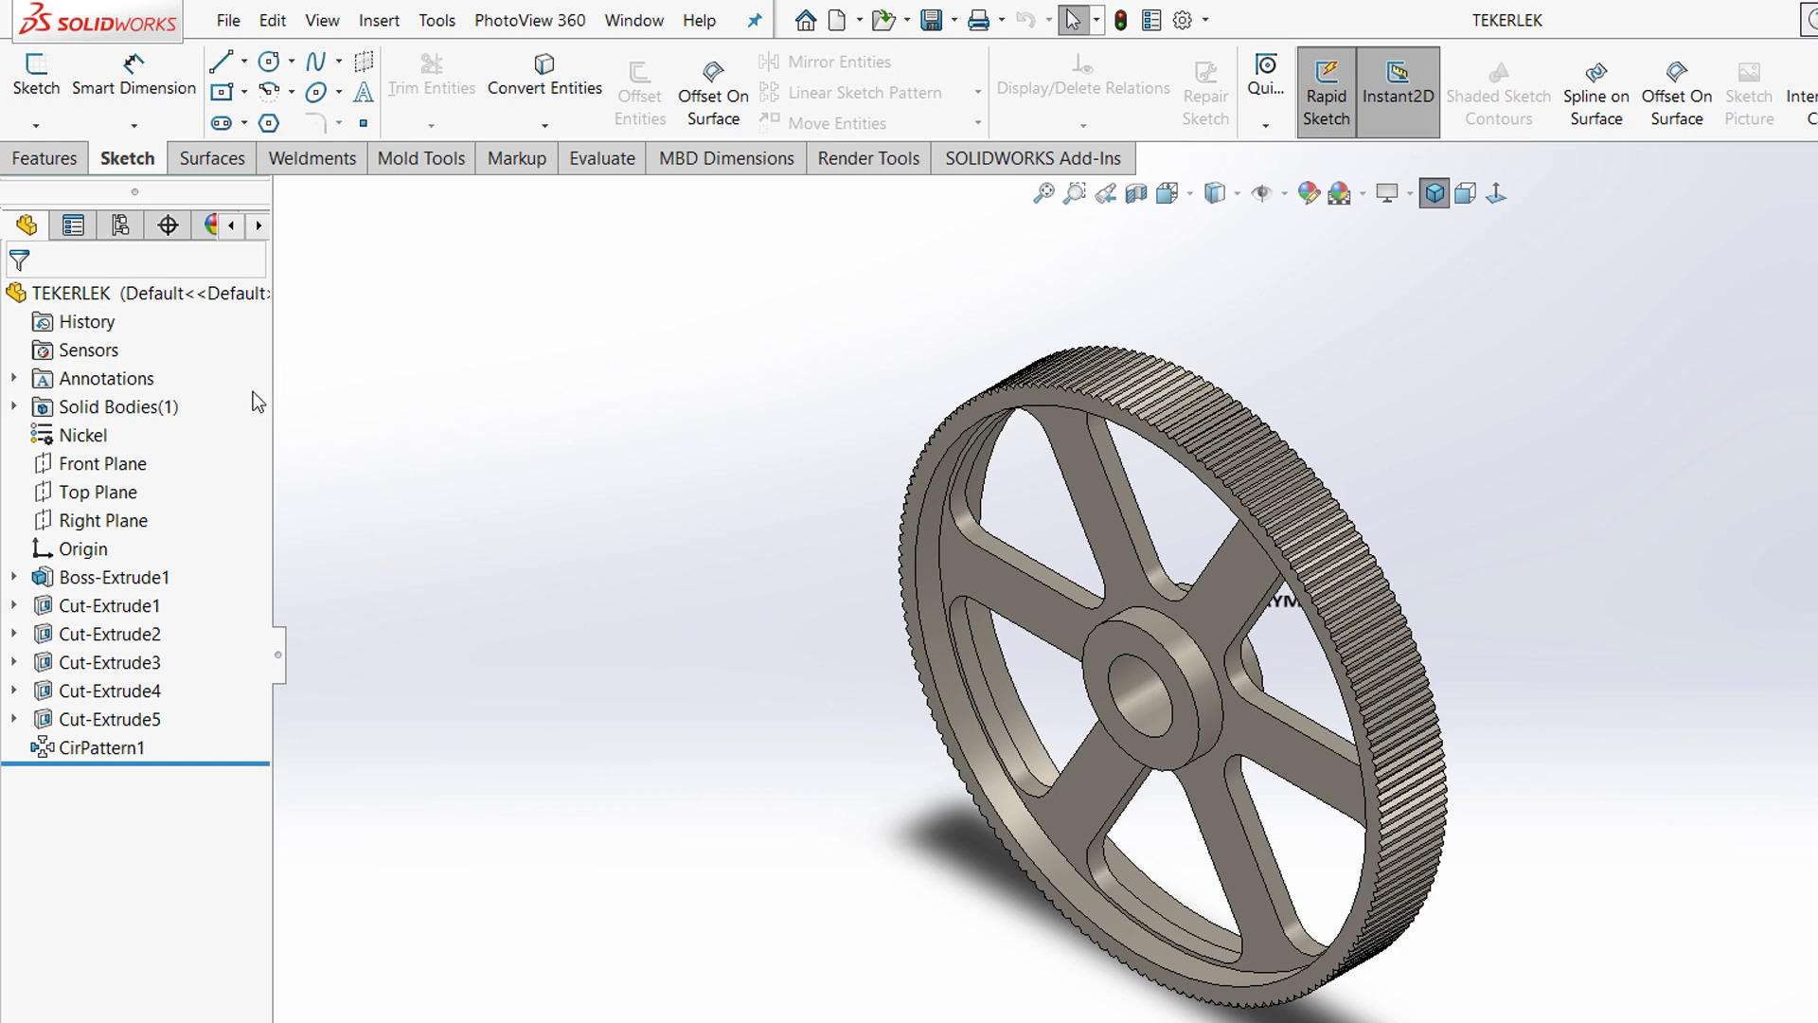
left_click(142, 408)
left_click(235, 89)
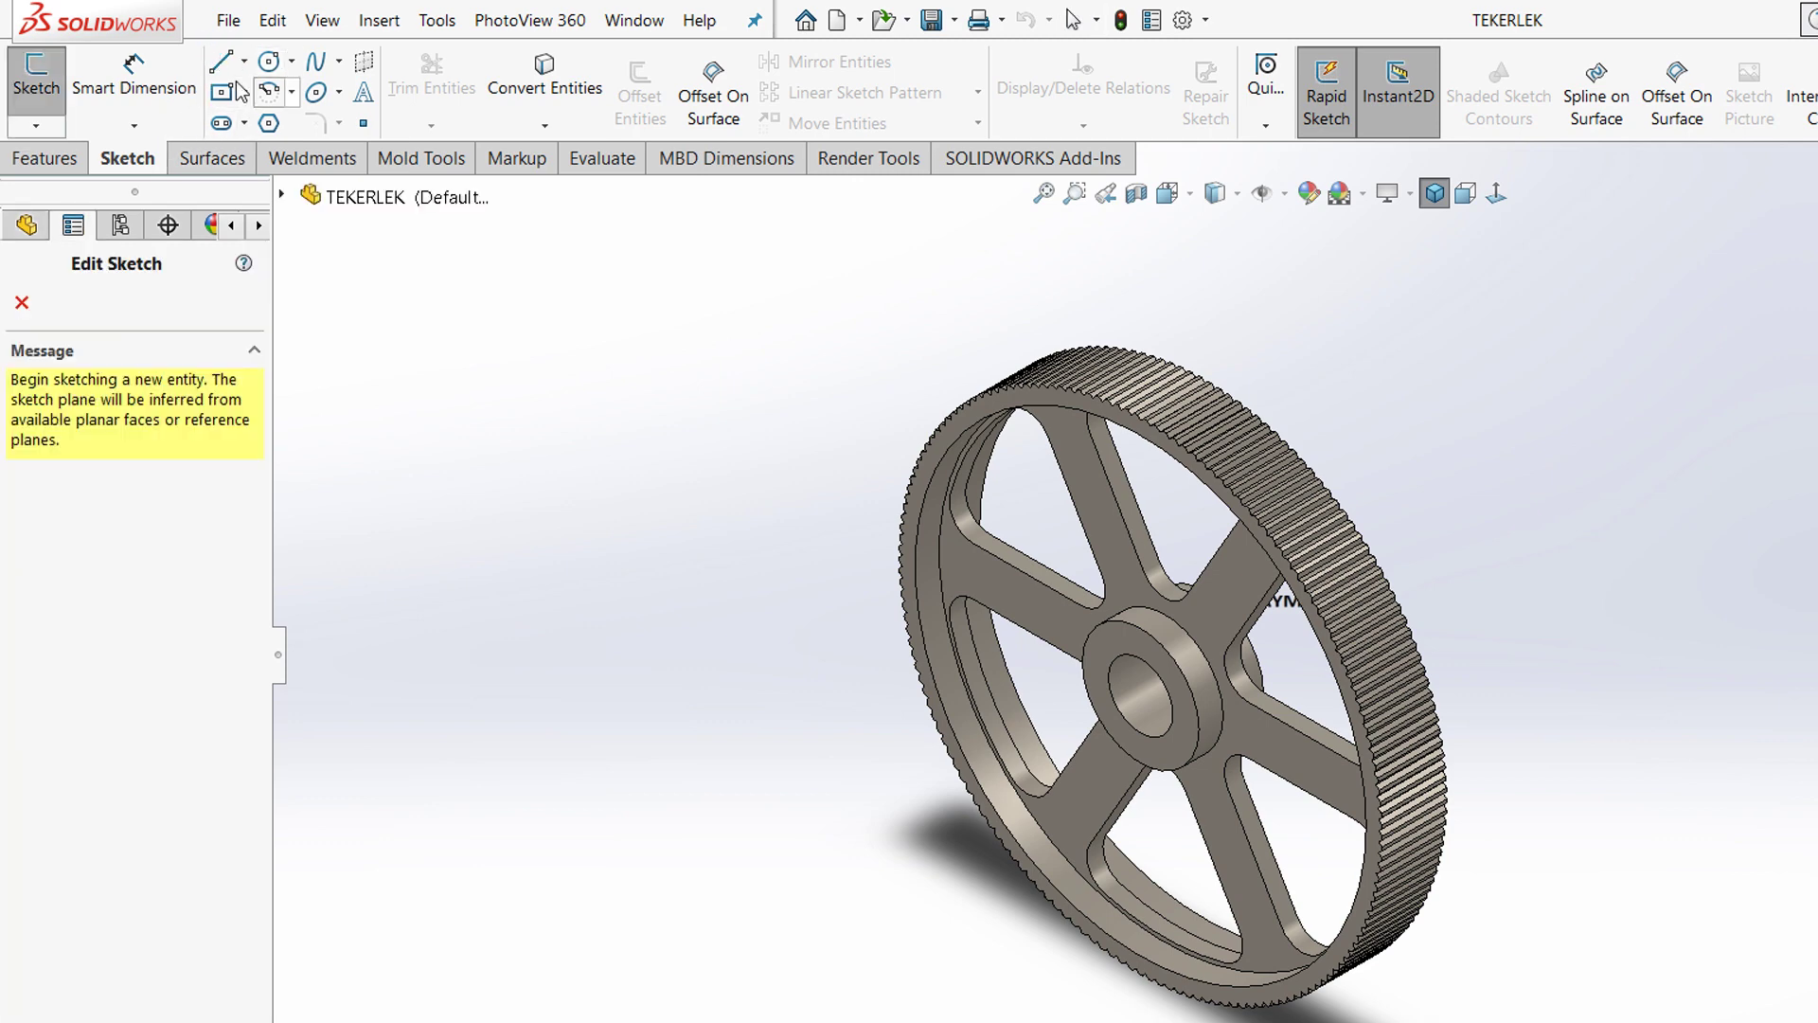
Sketch a circle on the Front Plane to the left of the wheel
left_click(26, 225)
left_click(102, 463)
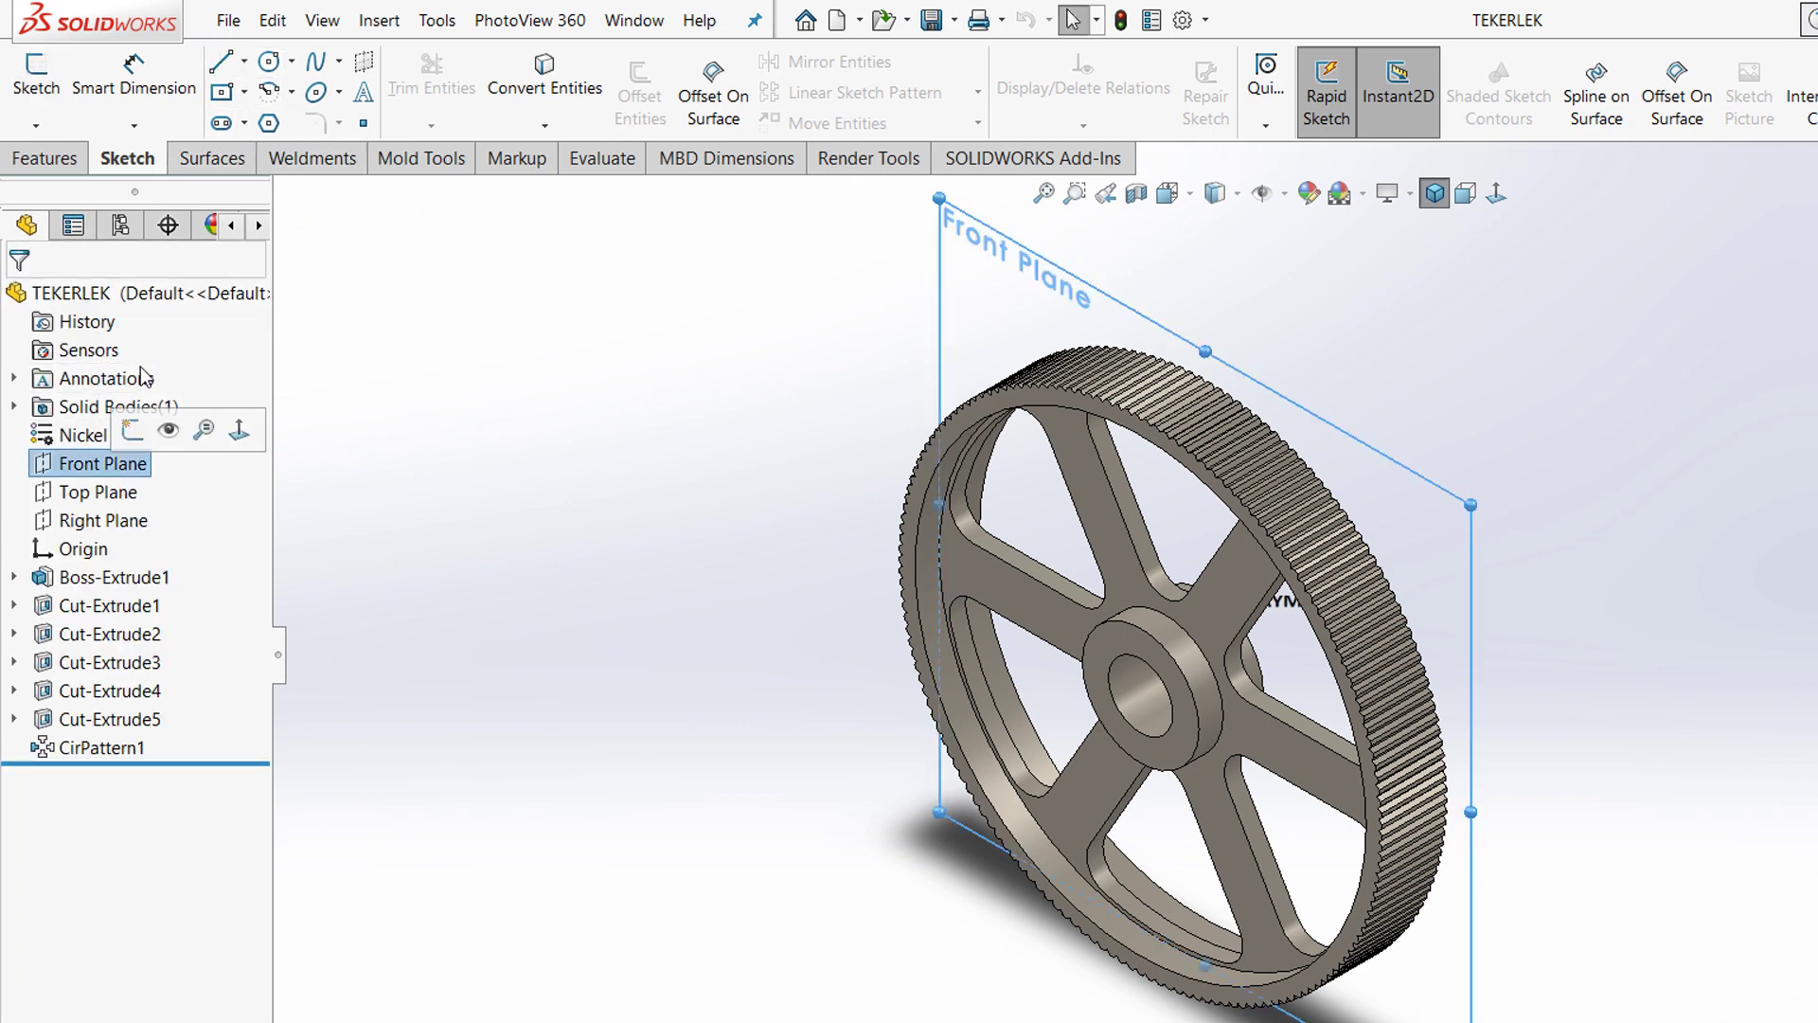
left_click(269, 61)
left_click_drag(540, 572, 525, 474)
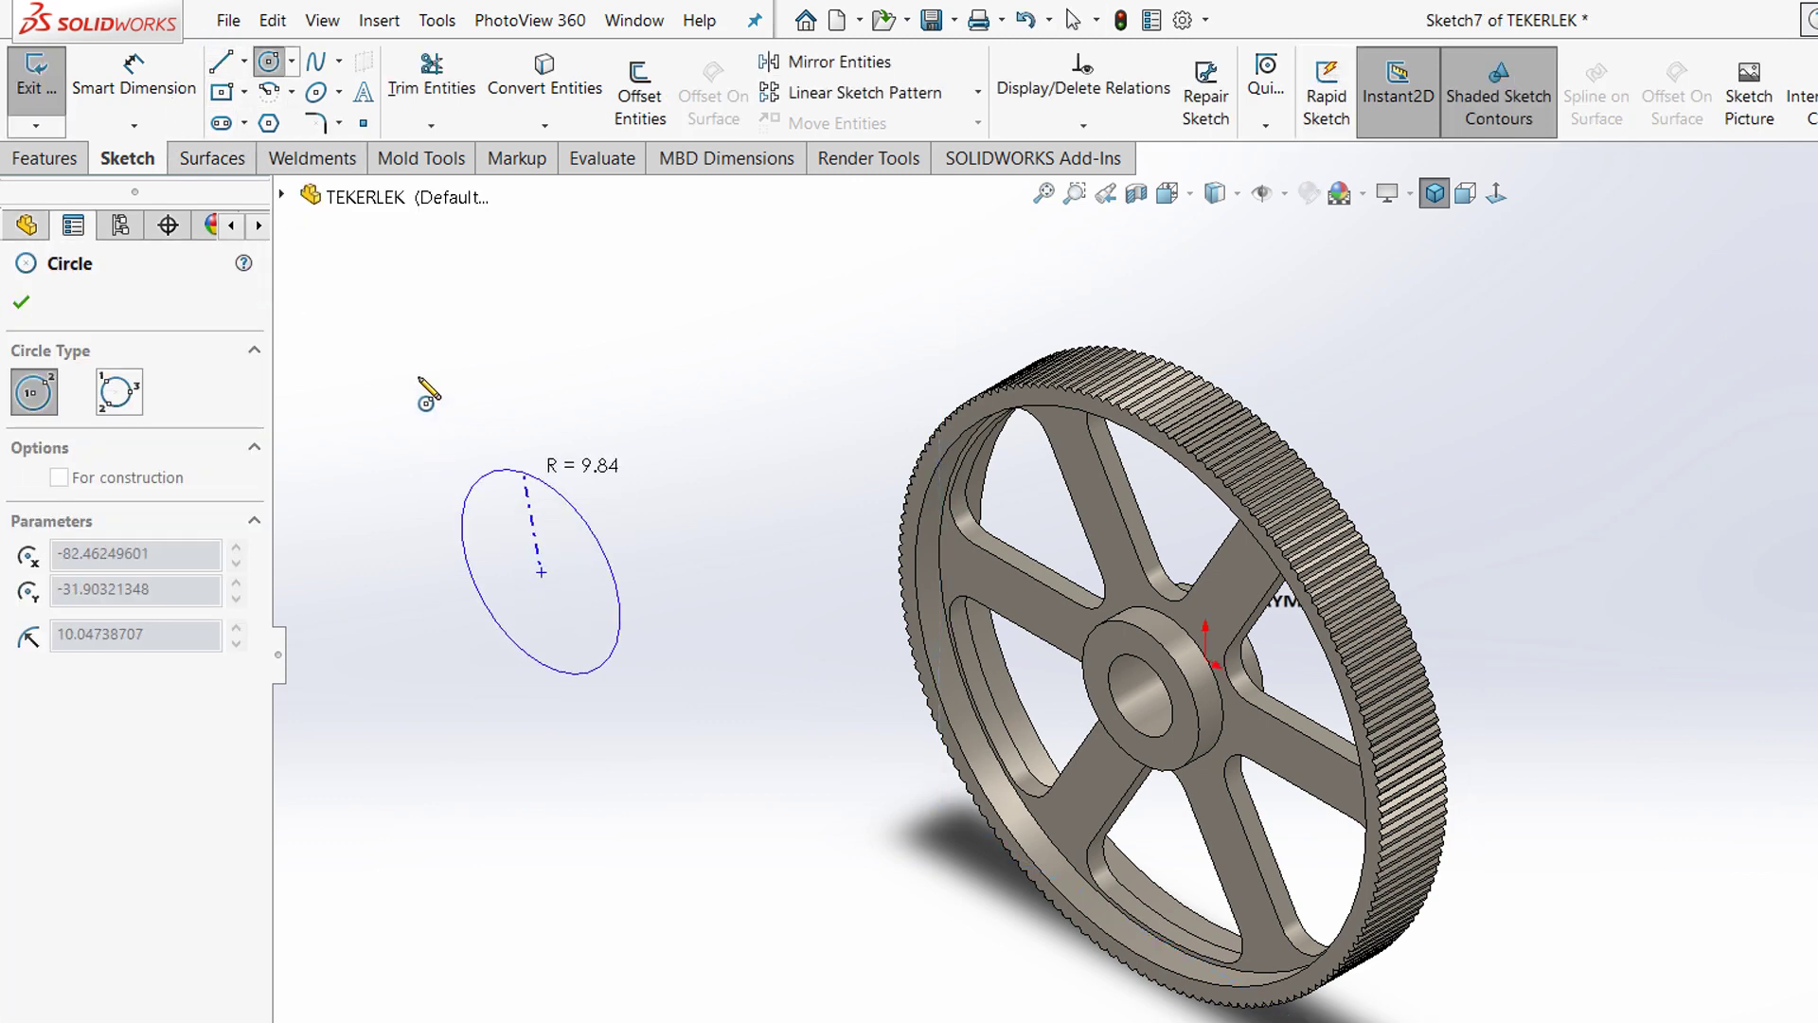
left_click(526, 473)
Extrude the circle 10 mm as Boss-Extrude2, hide that body, then undo the hide
left_click(44, 159)
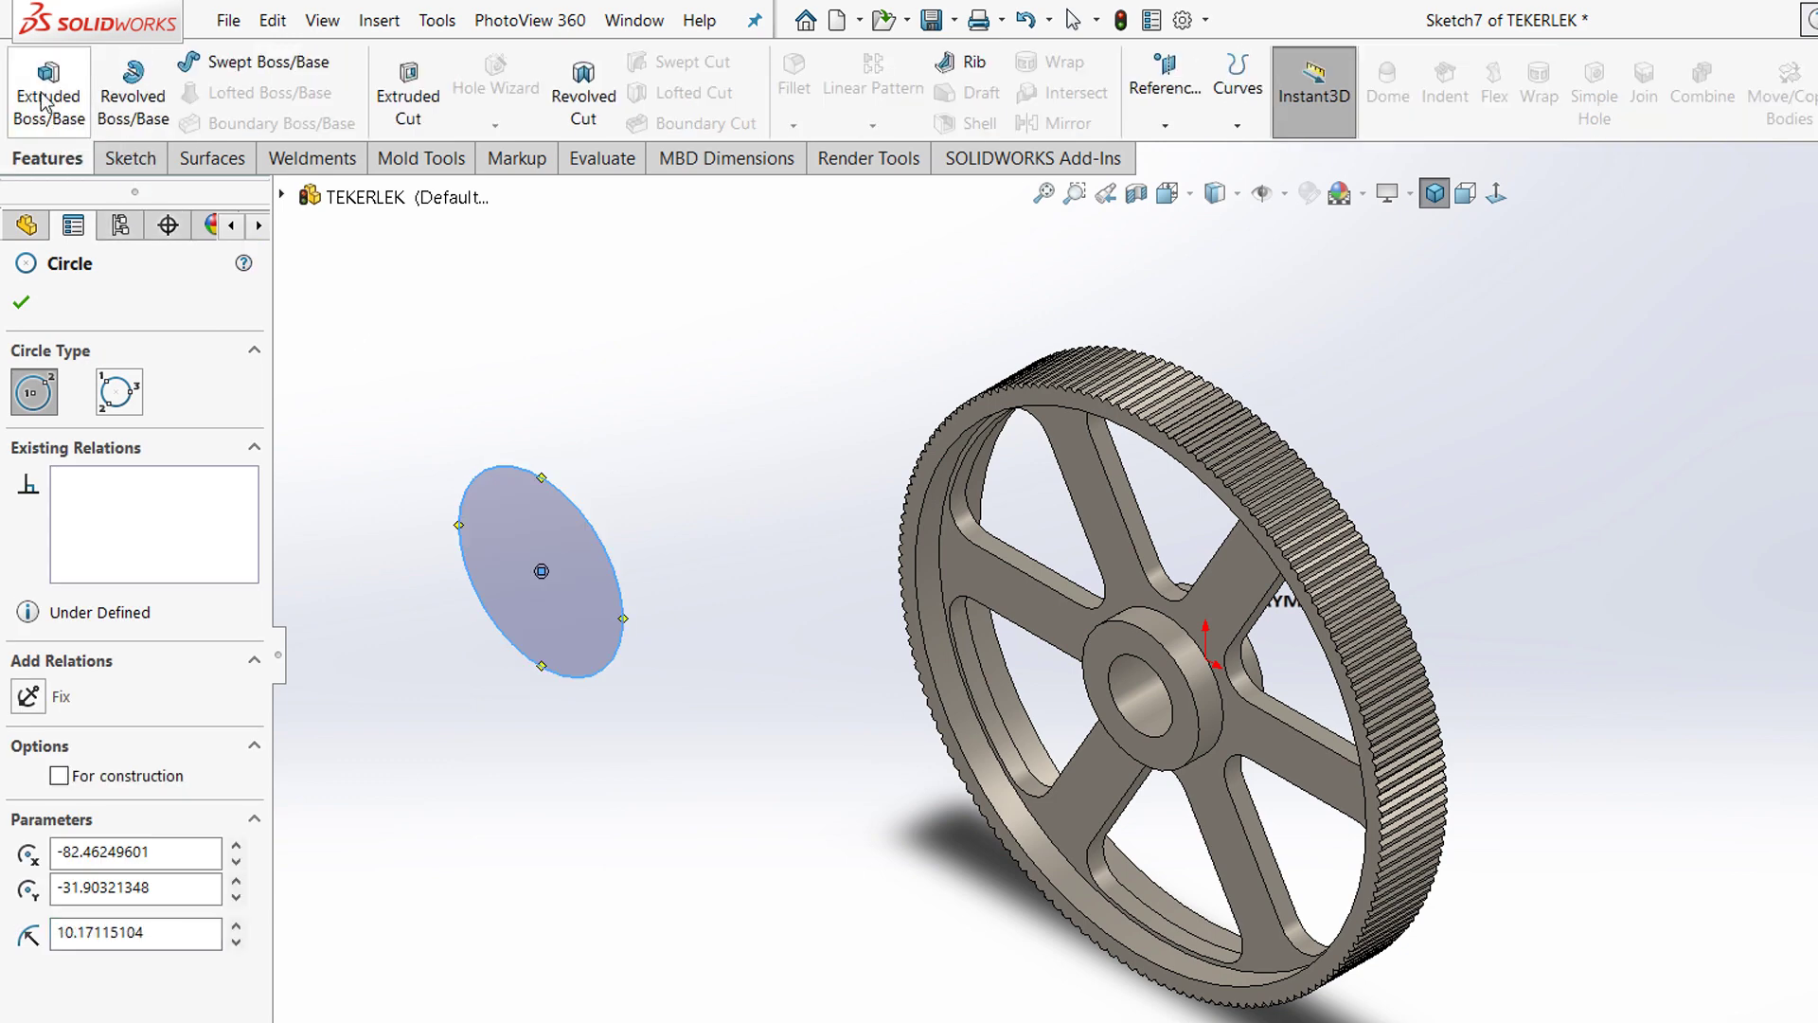
left_click(45, 101)
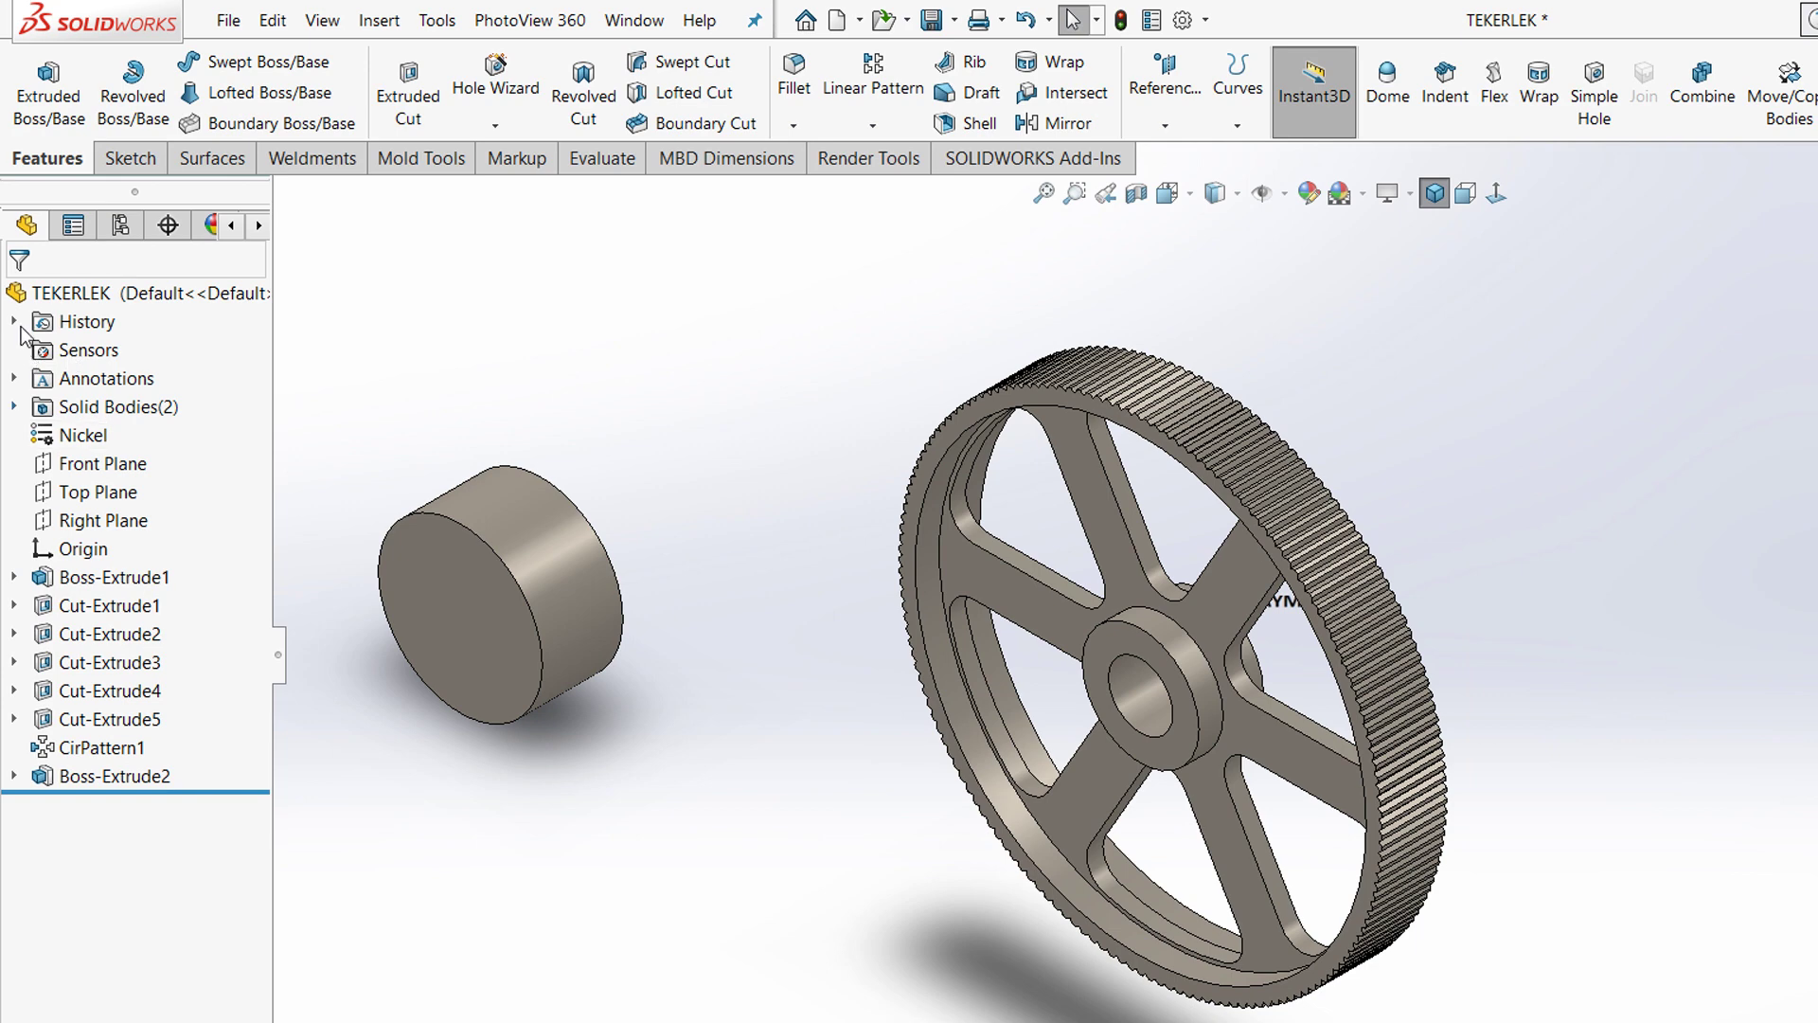
left_click(13, 406)
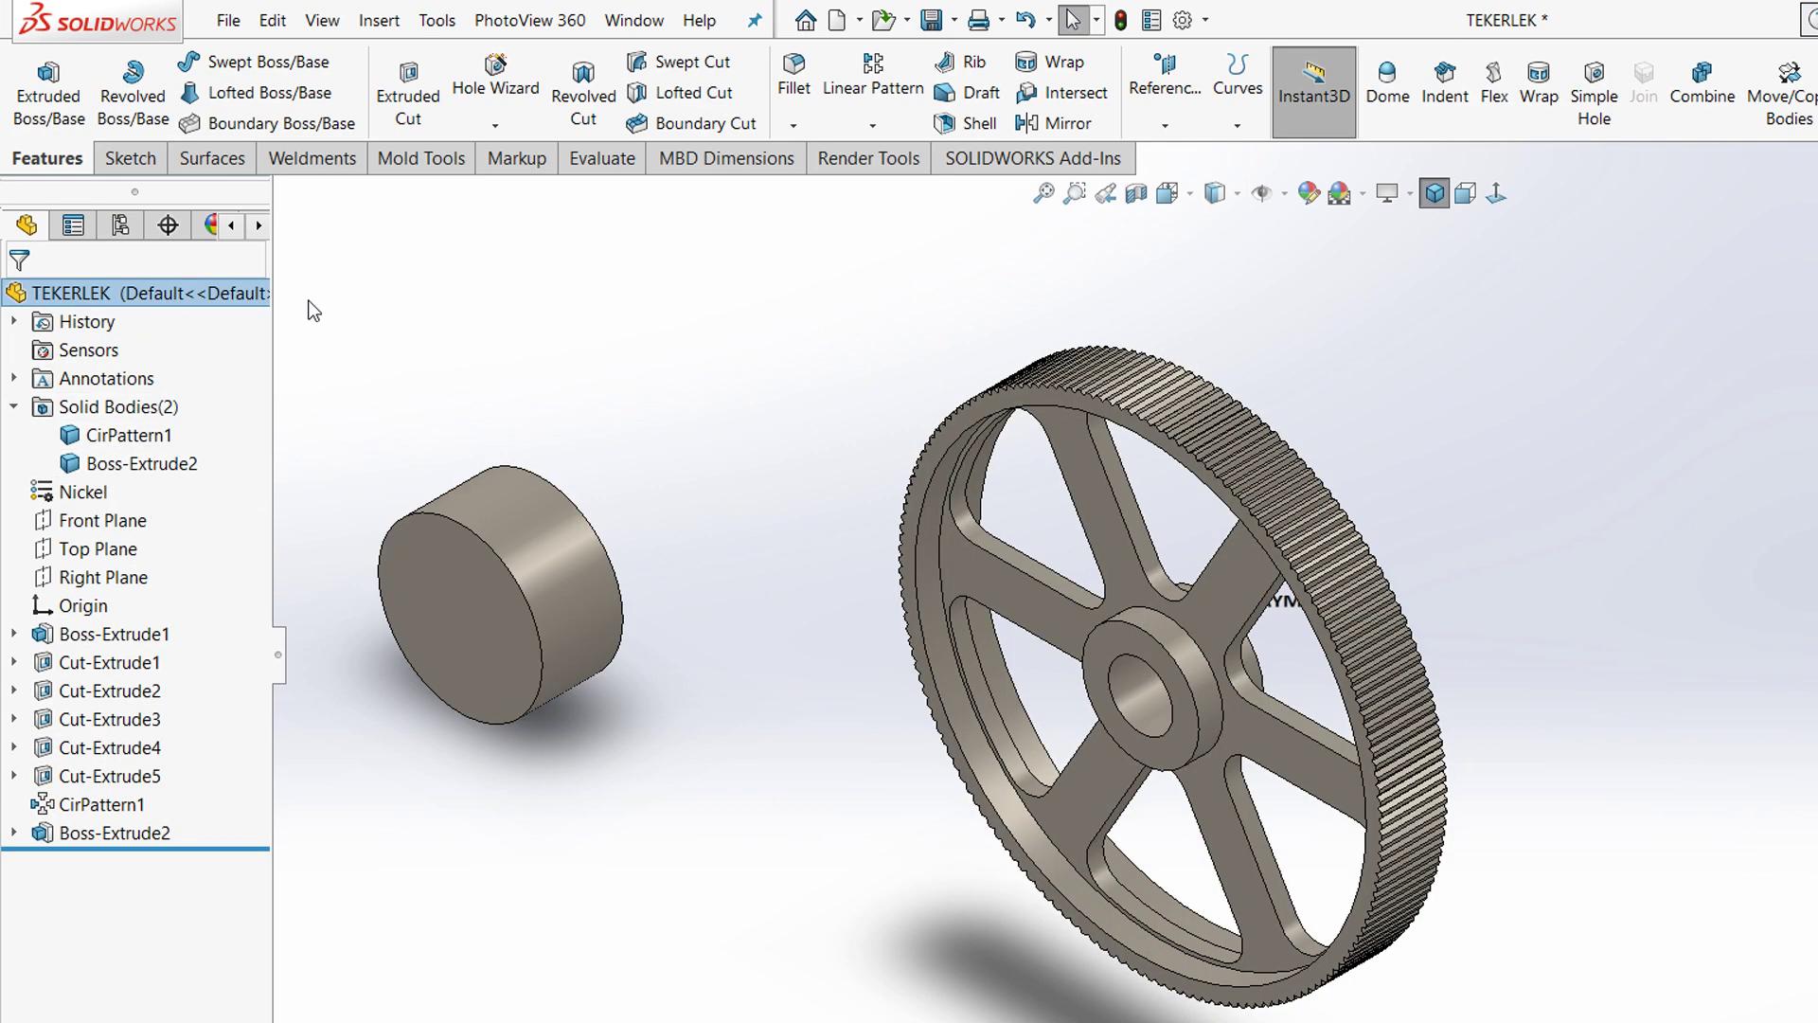
left_click(137, 463)
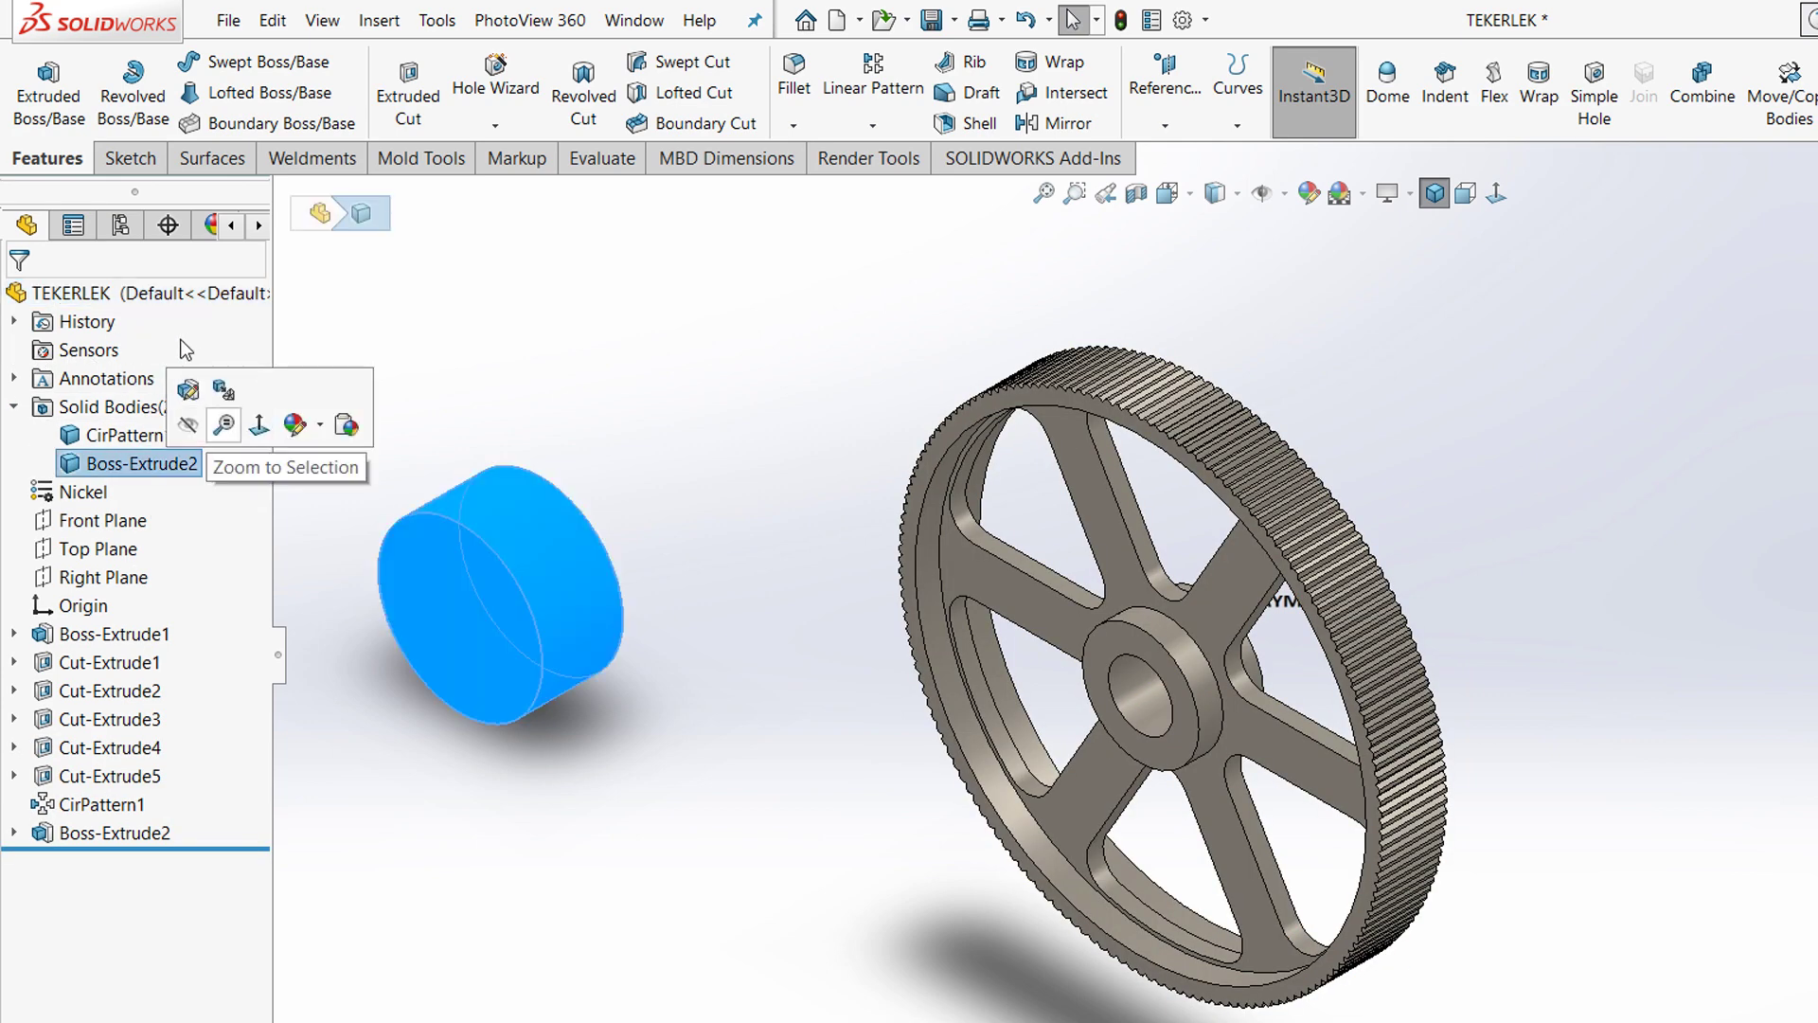
left_click(187, 425)
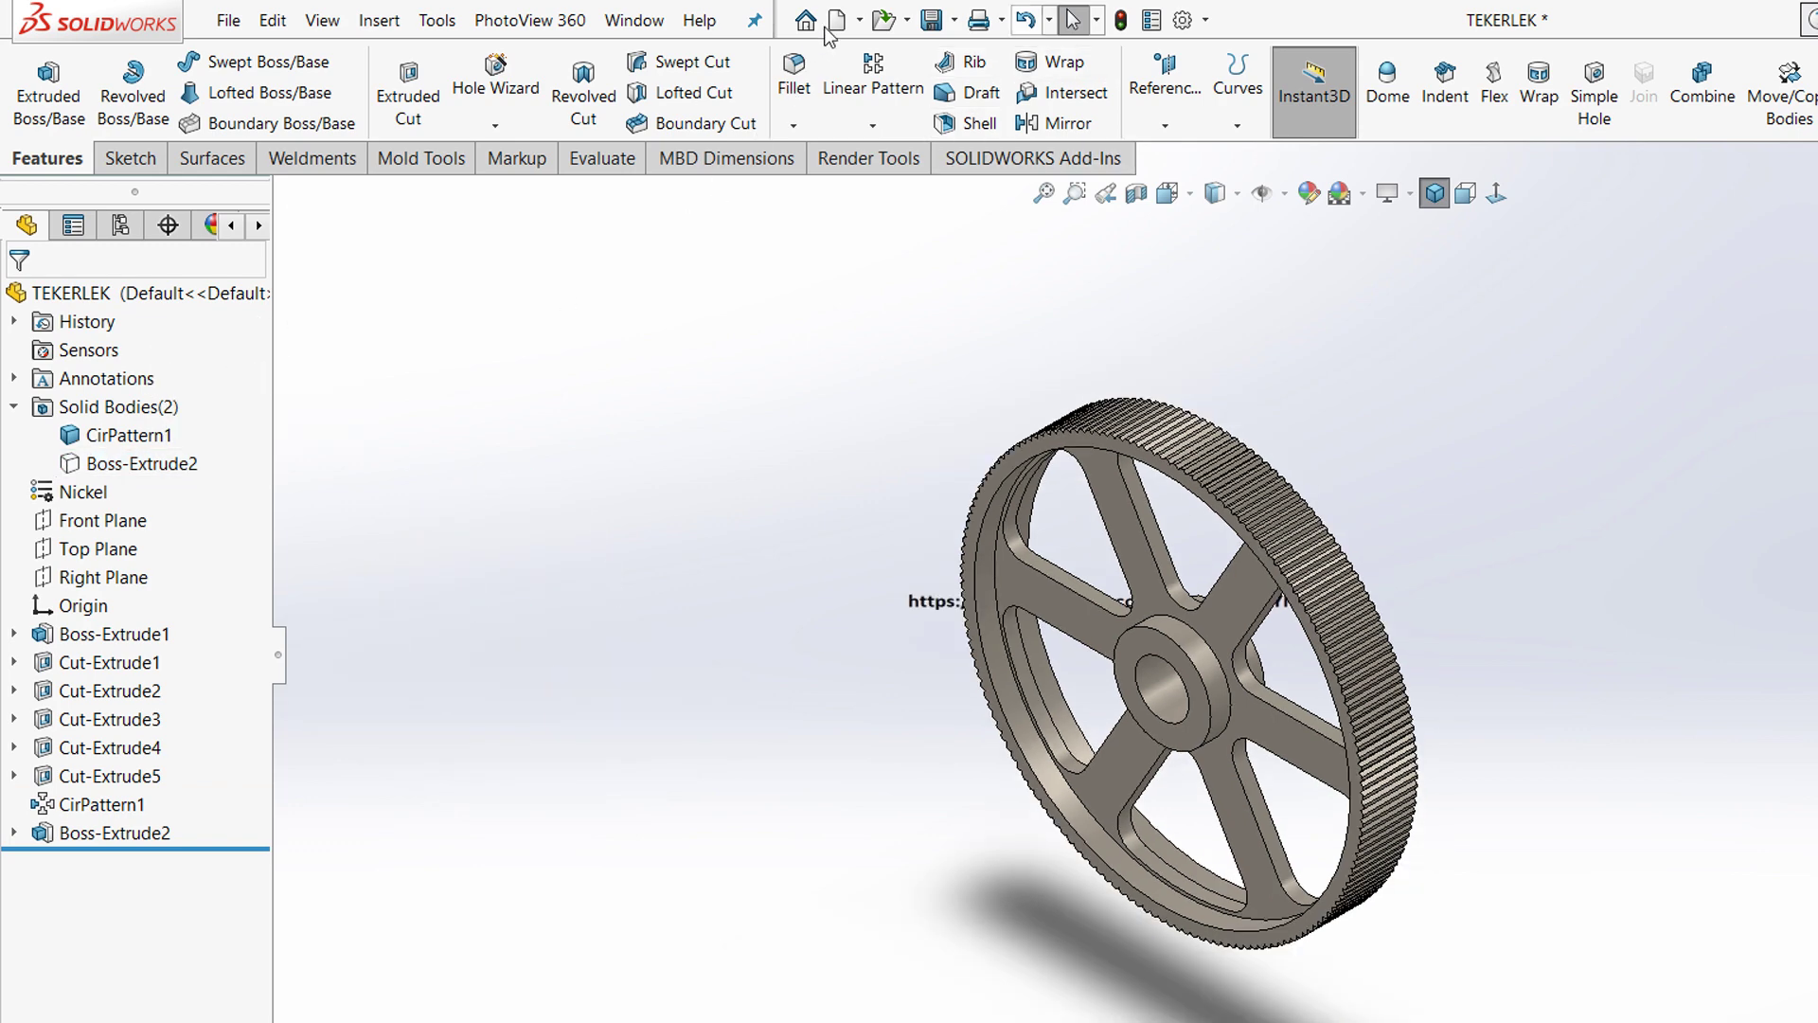
key("ctrl+z")
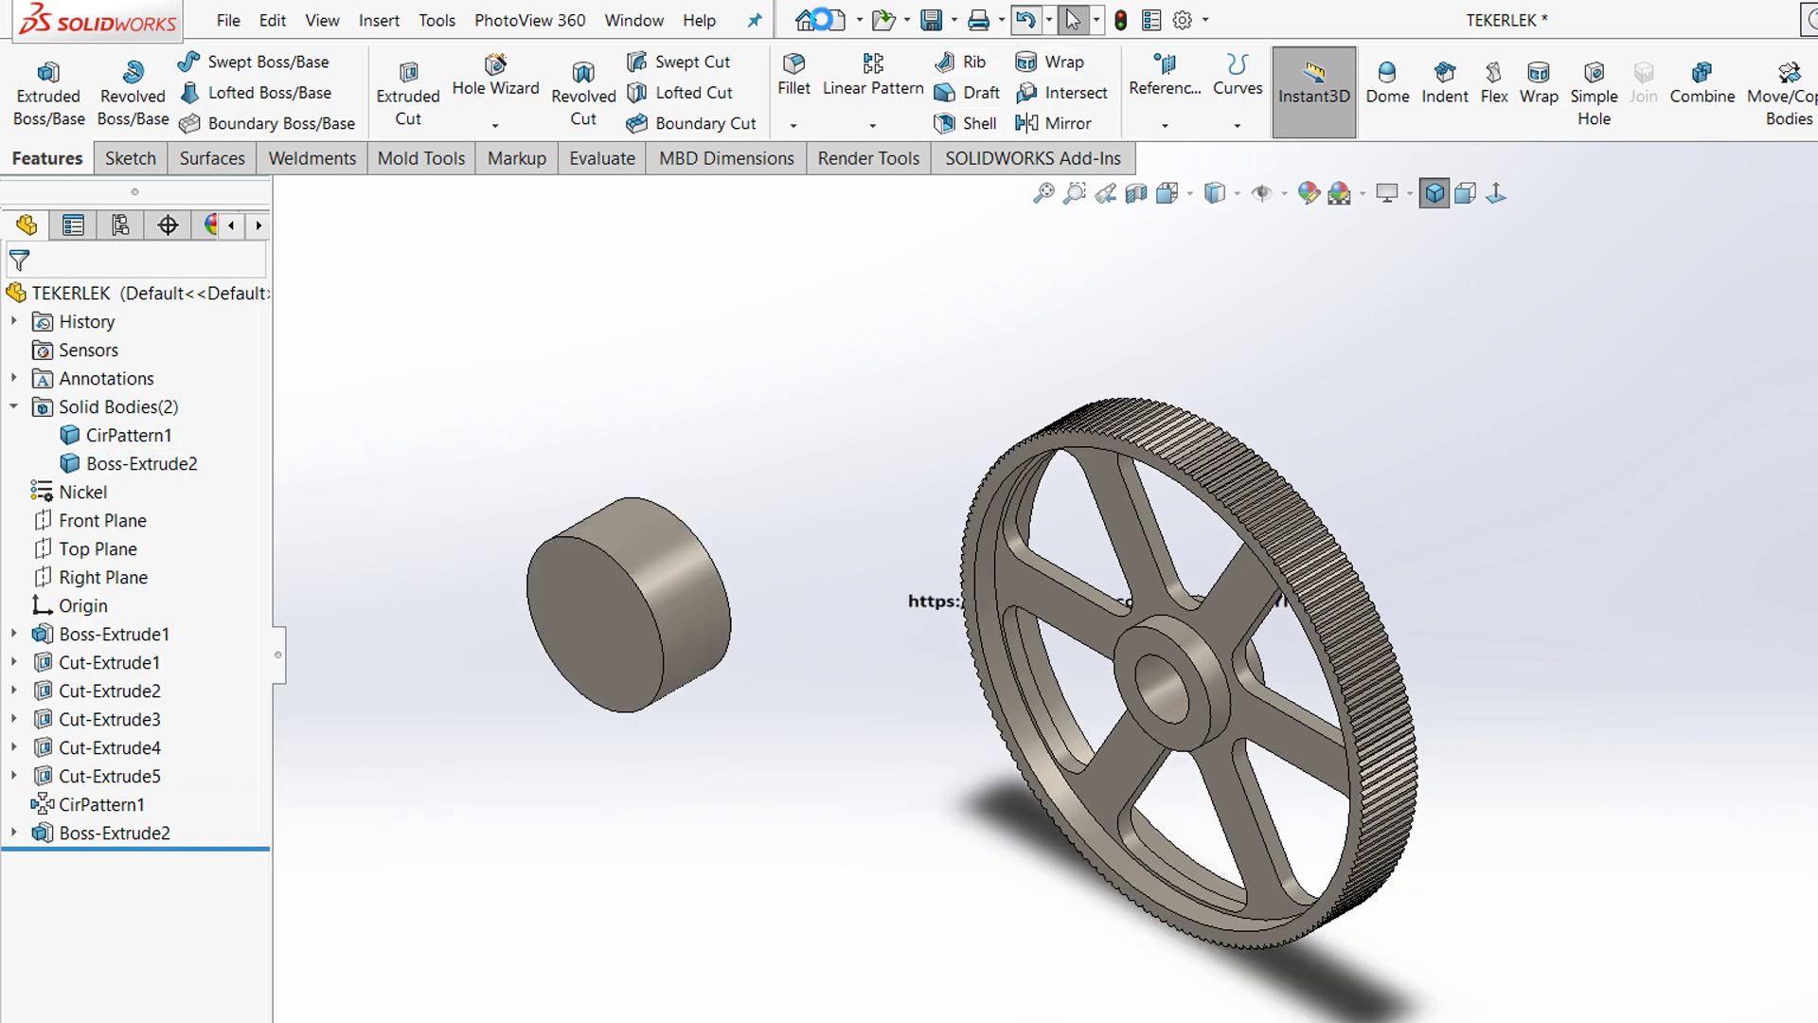
Undo the Boss-Extrude2 cylinder and its circle, then zoom to fit the wheel
key("ctrl+z")
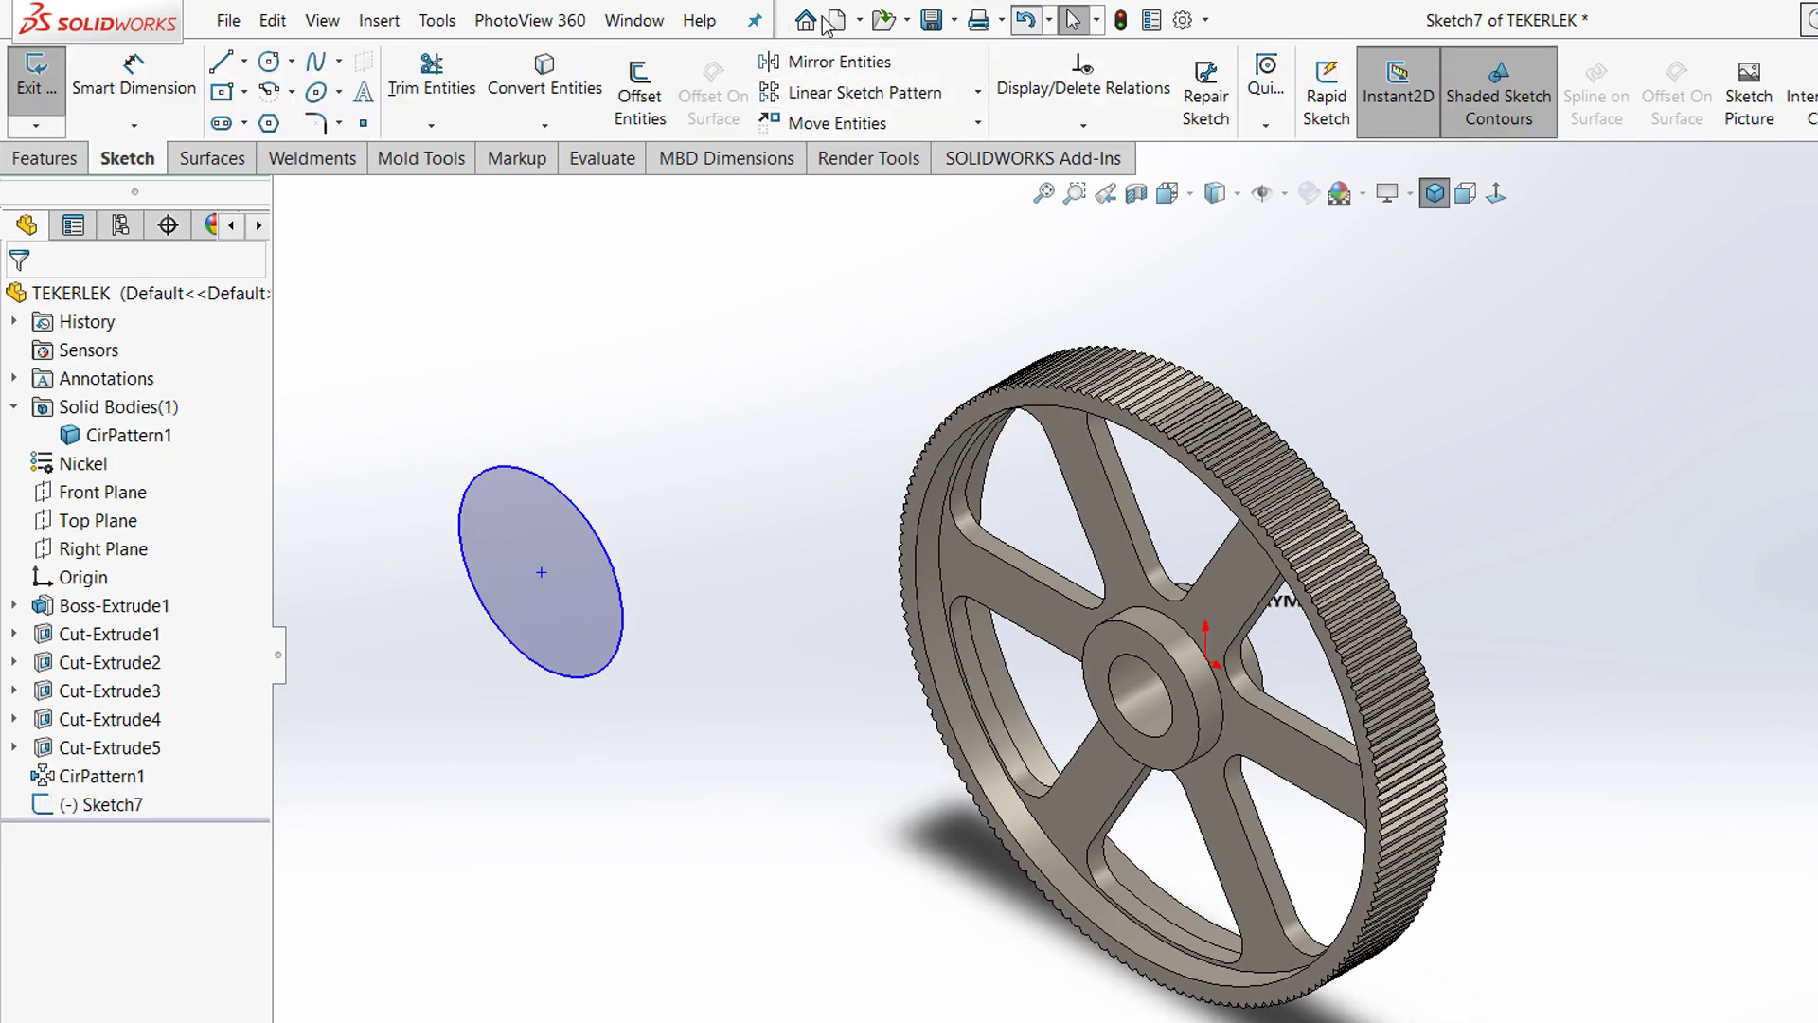
left_click(1025, 19)
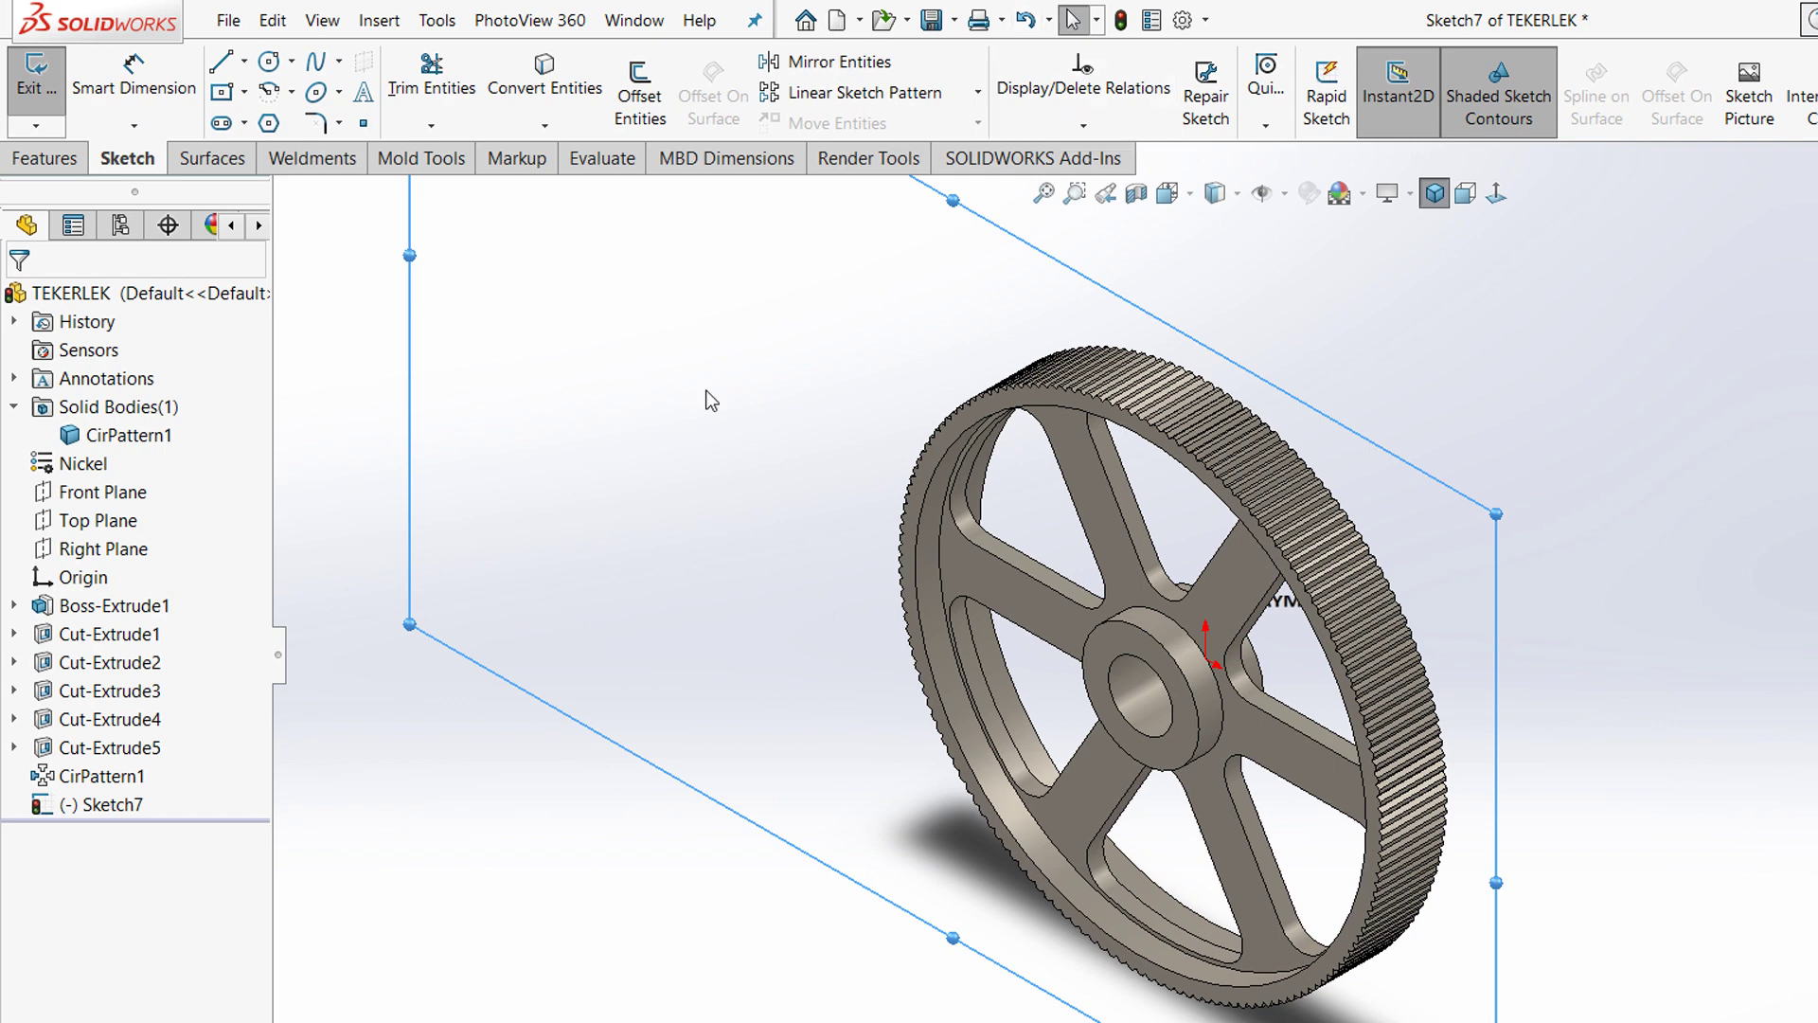
key("f")
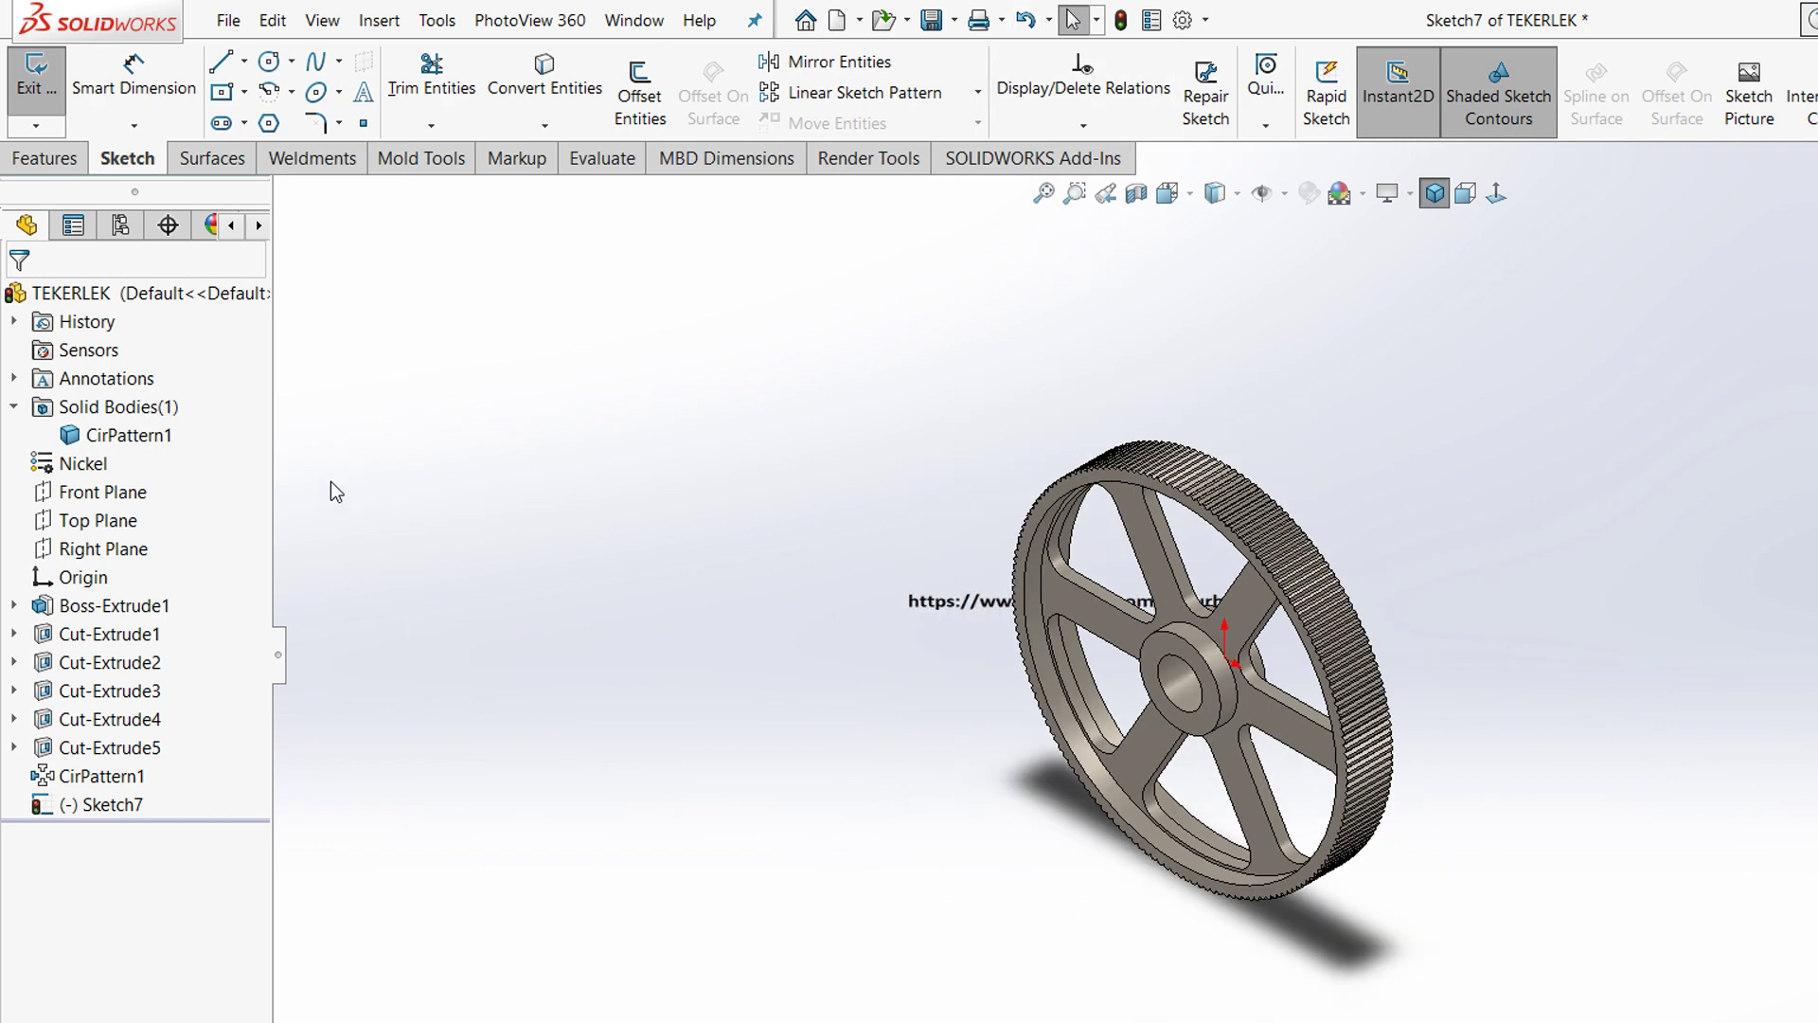
key("shift+c")
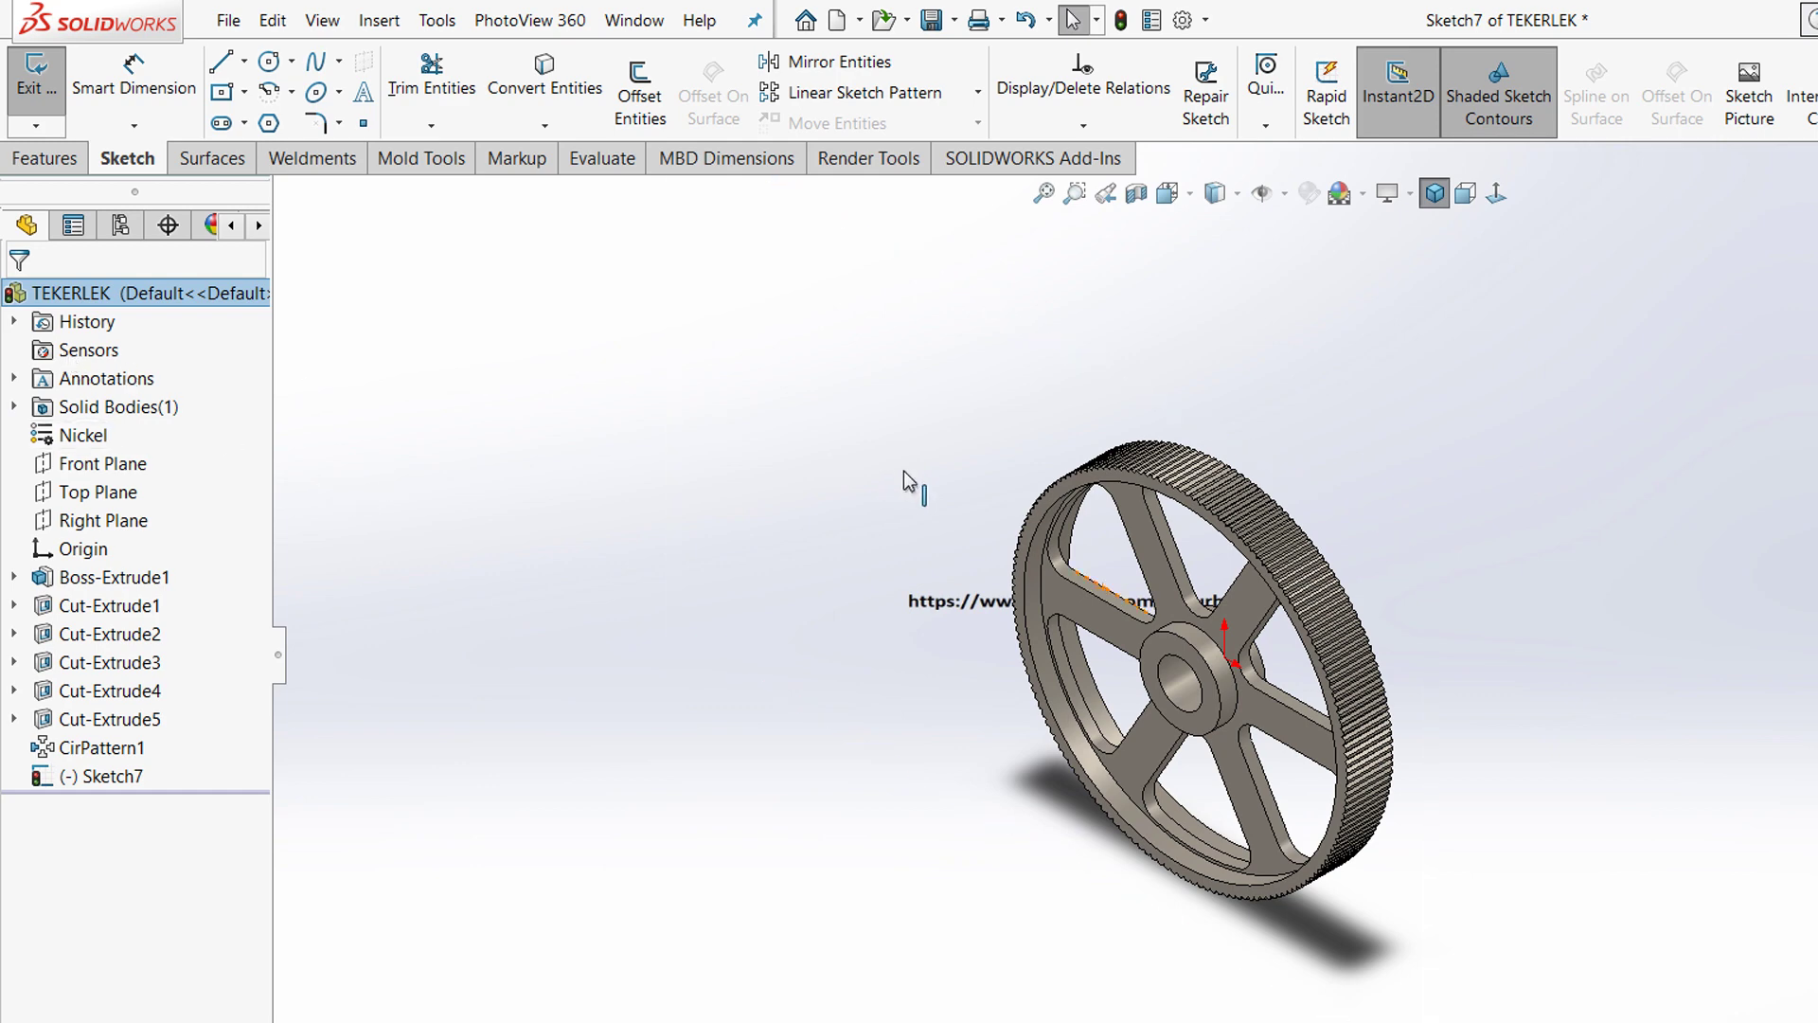
scroll(1141, 438, "down", 3)
scroll(1143, 445, "down", 2)
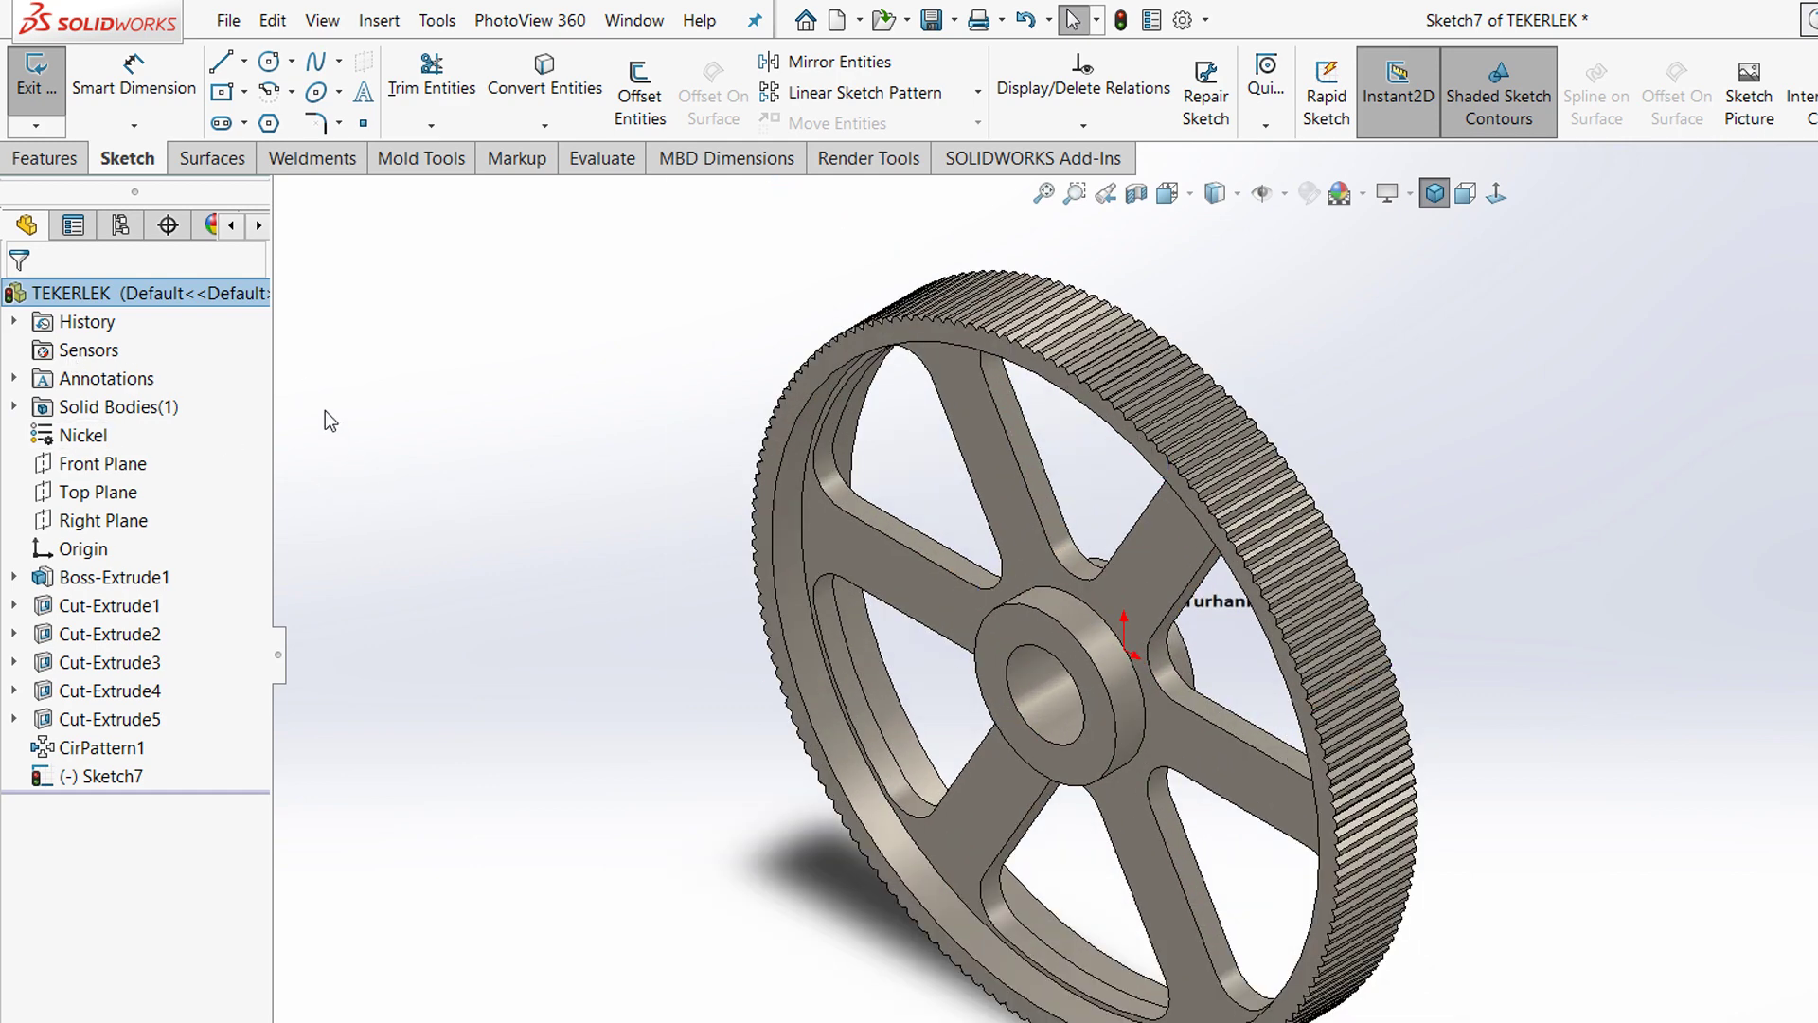
Set the wheel's material to Copper, then change it to Brass
right_click(76, 435)
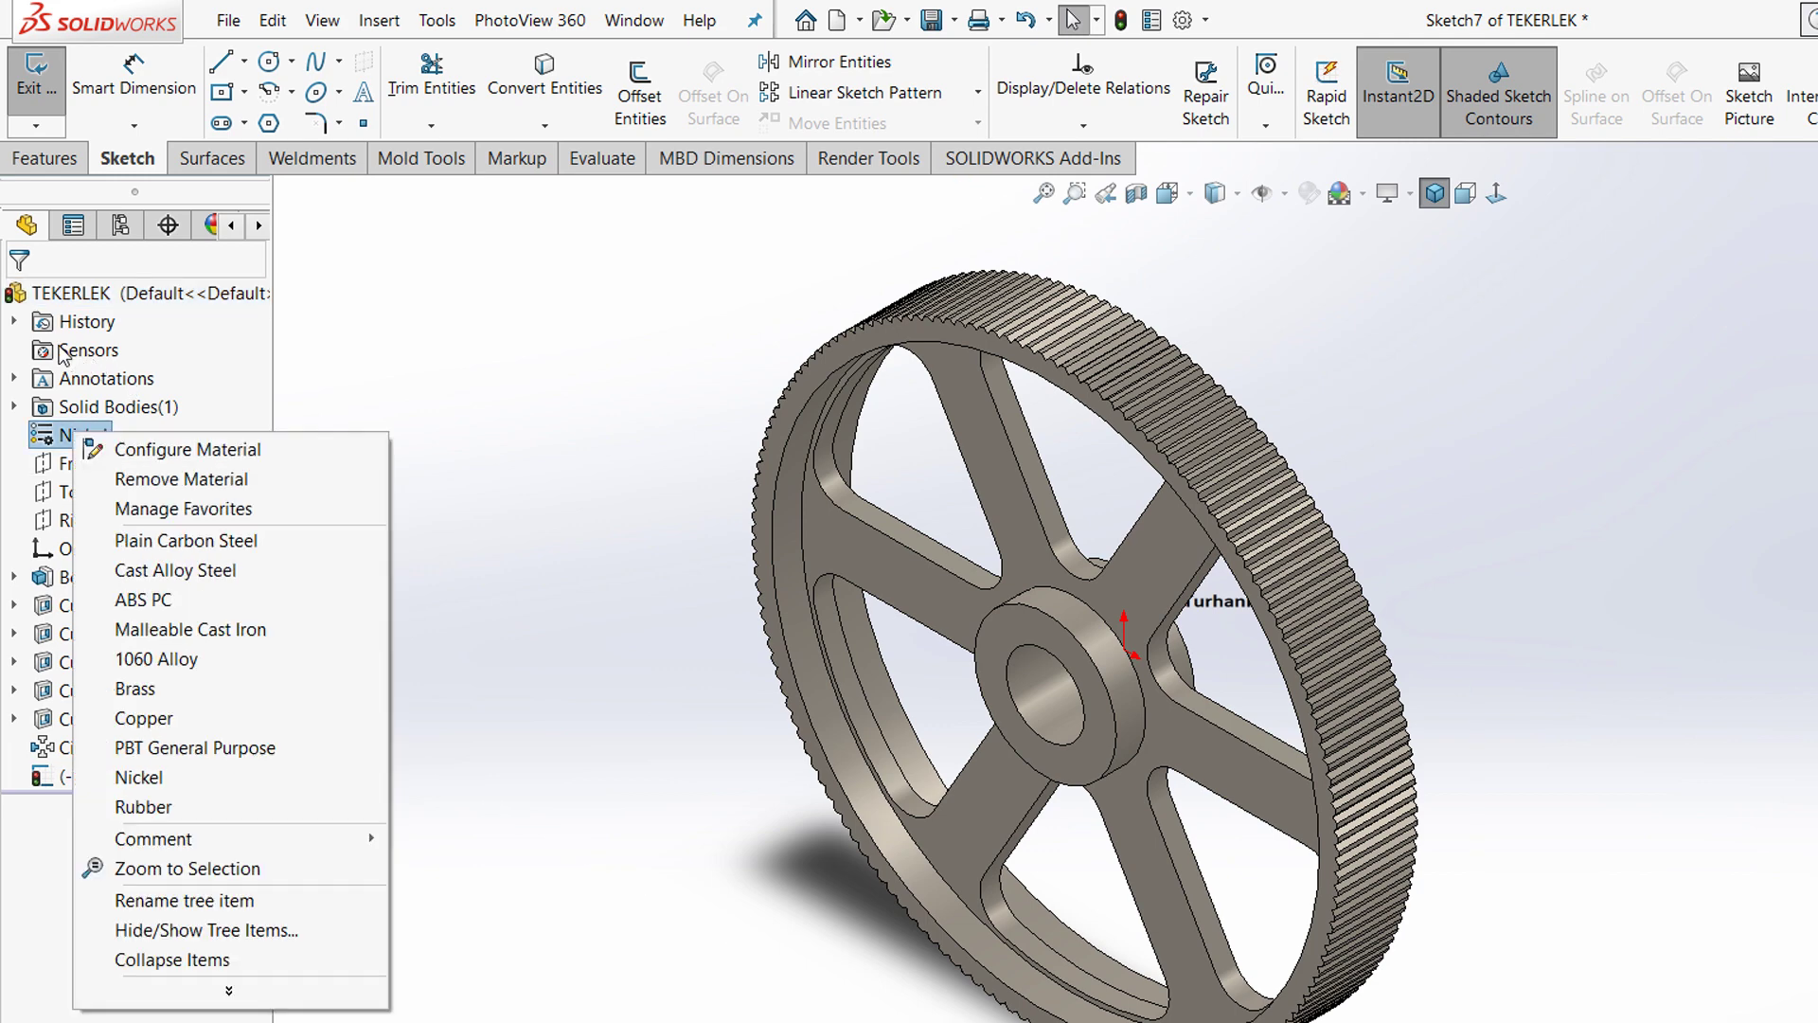
key("Down")
key("Down")
key("Down")
key("Up")
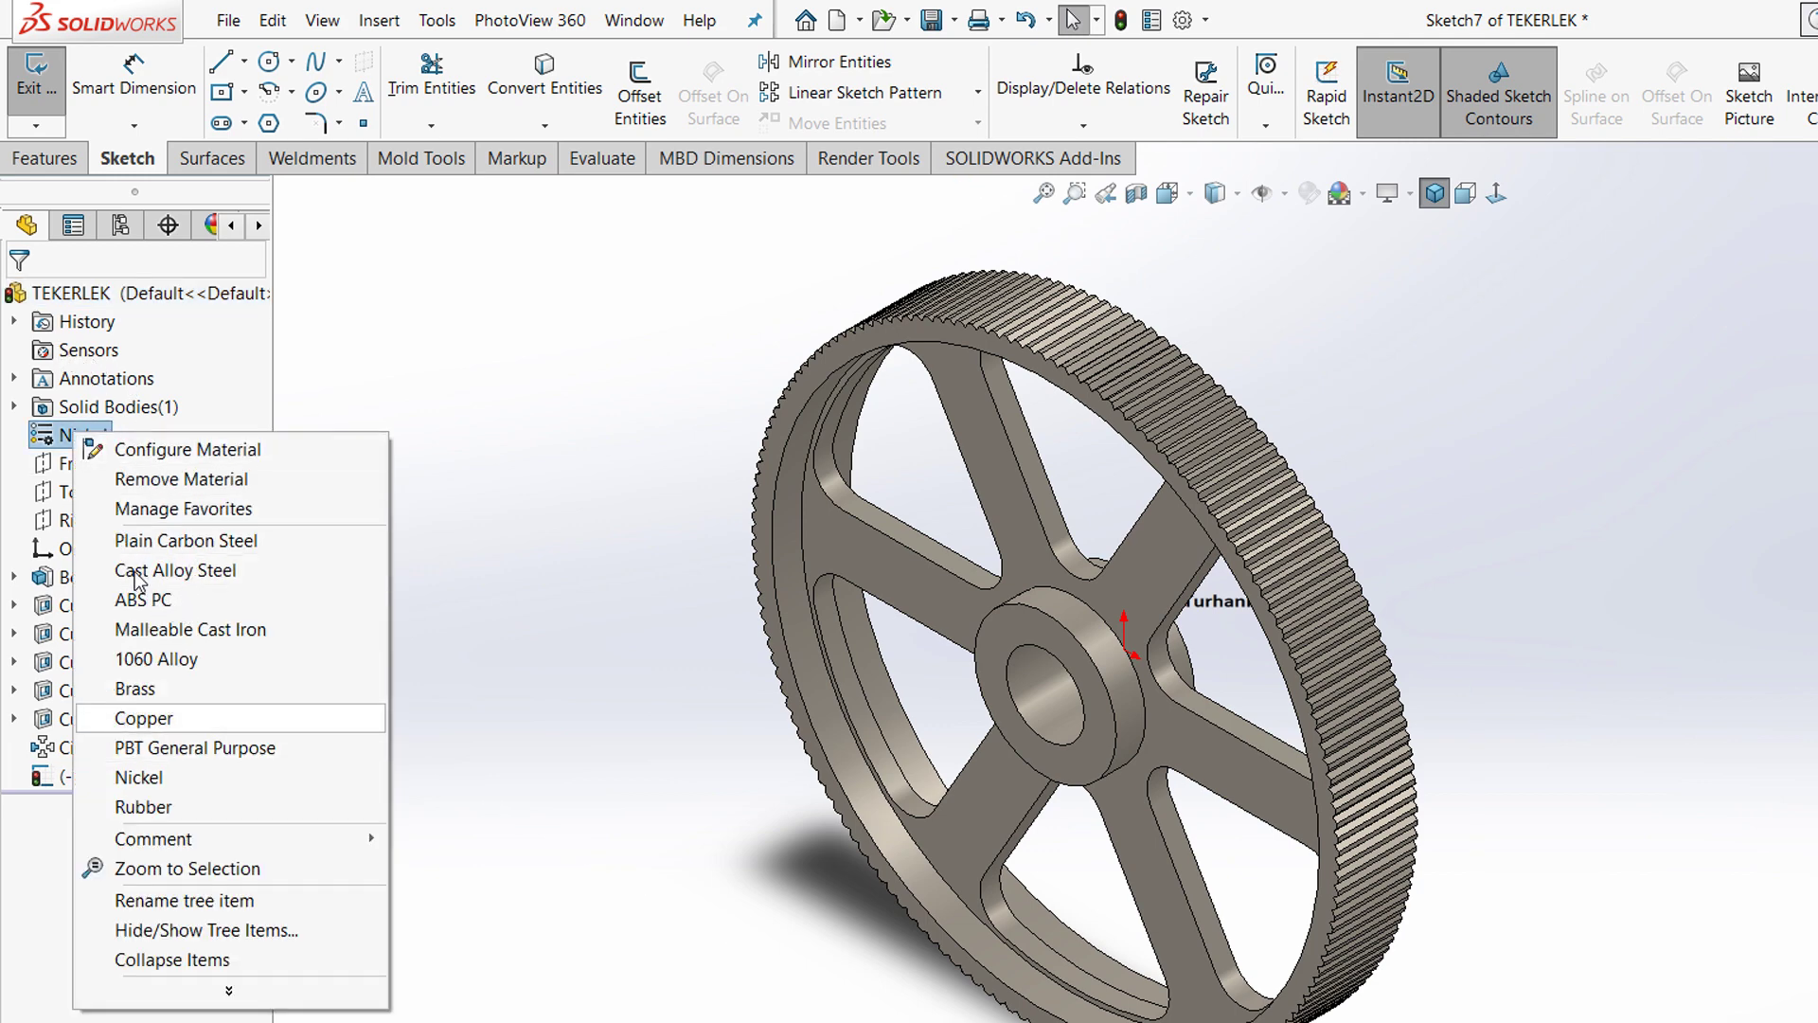
key("Return")
right_click(78, 432)
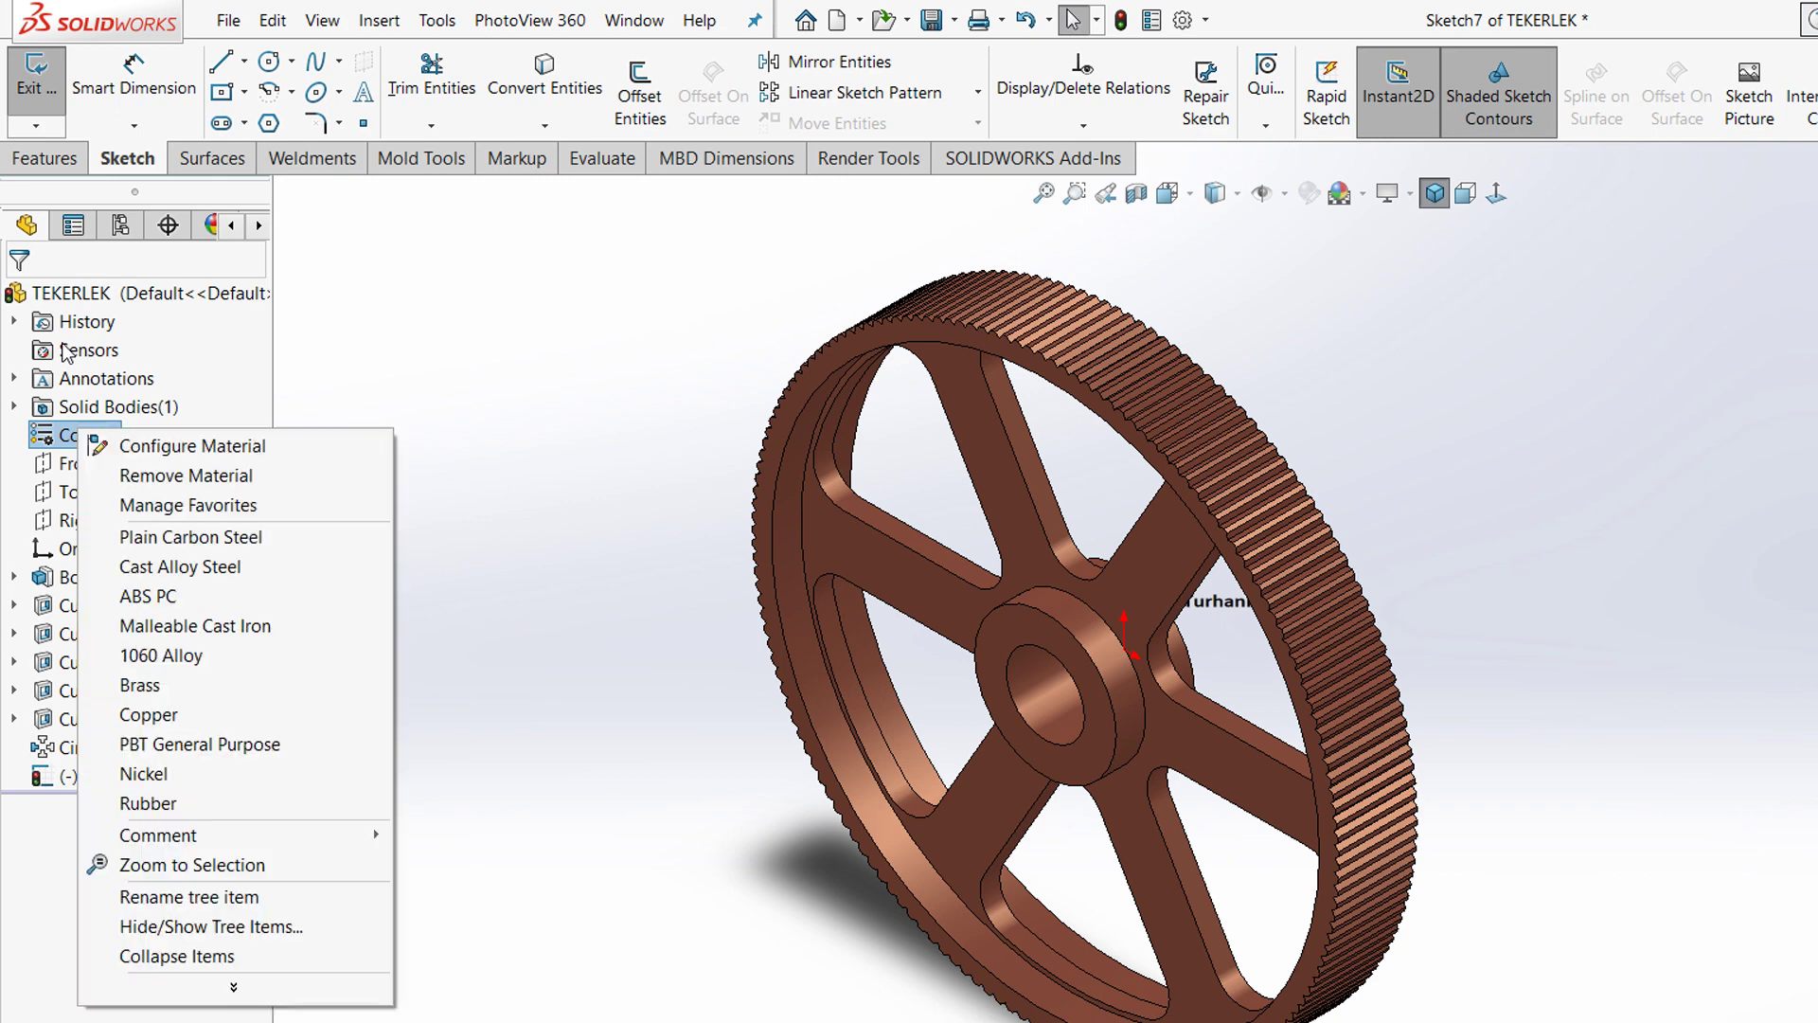
key("Down")
key("Return")
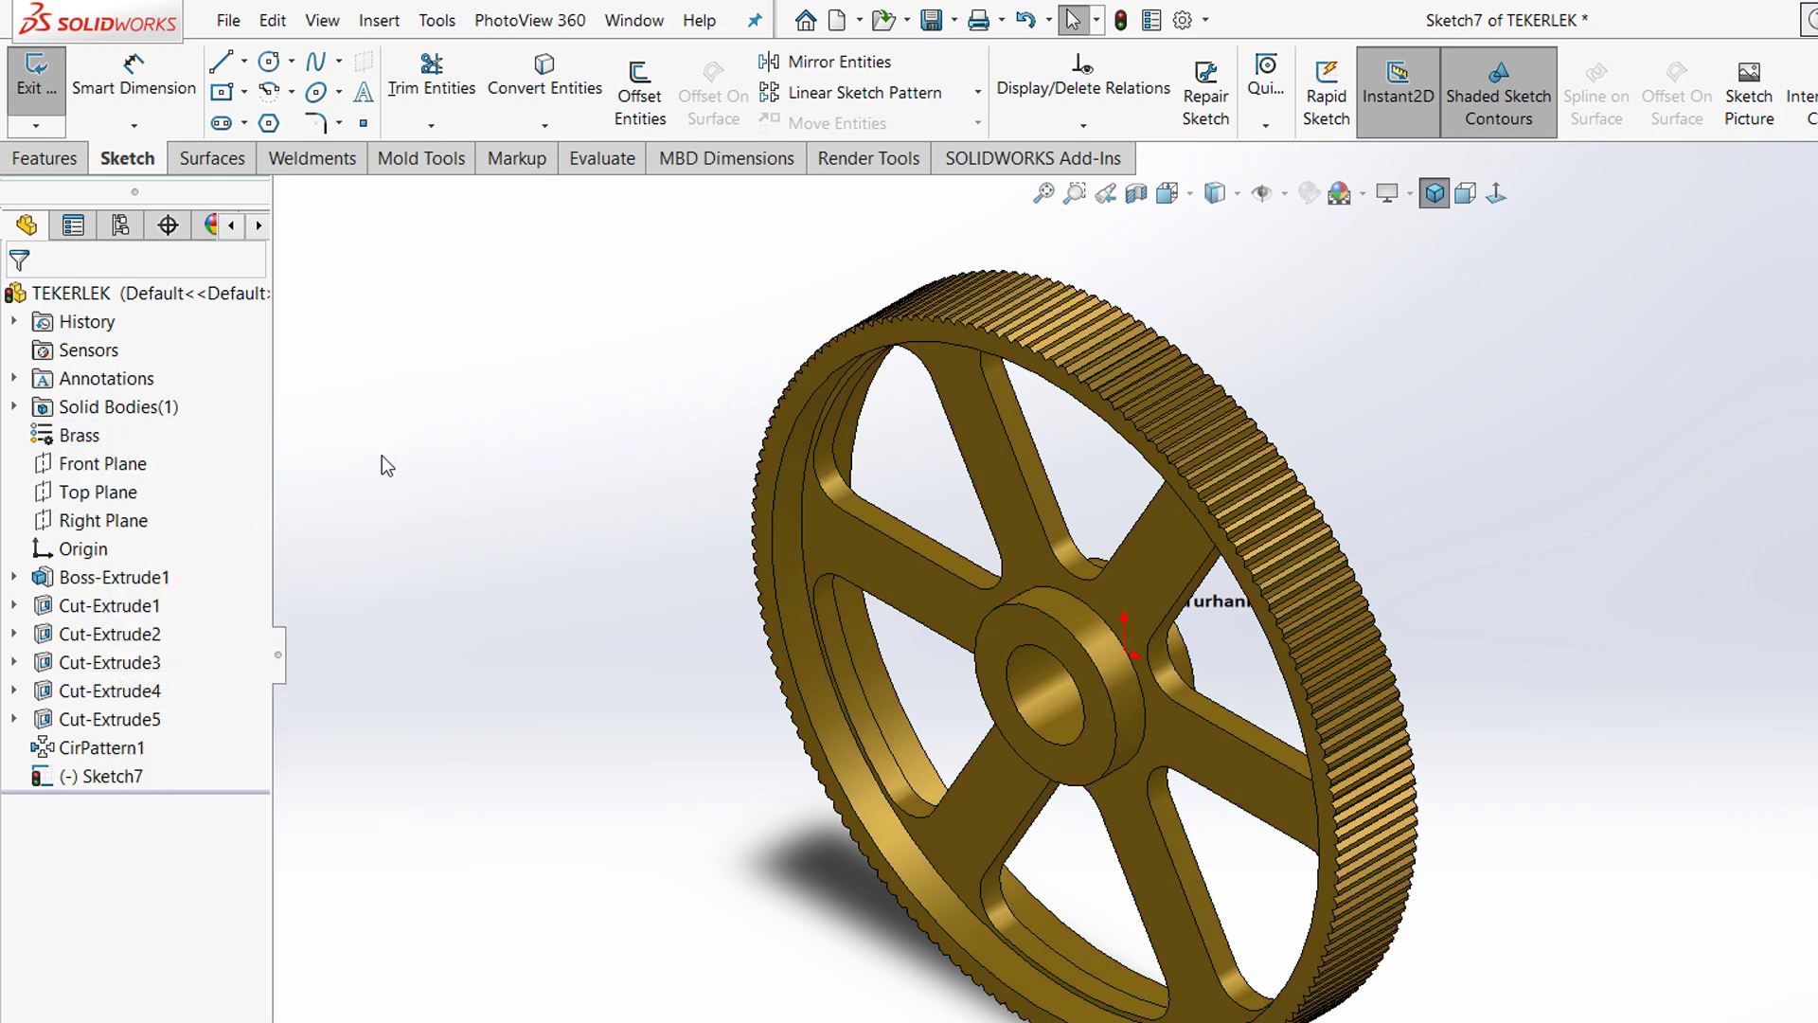
Change the wheel's material from Brass to Plain Carbon Steel
right_click(81, 435)
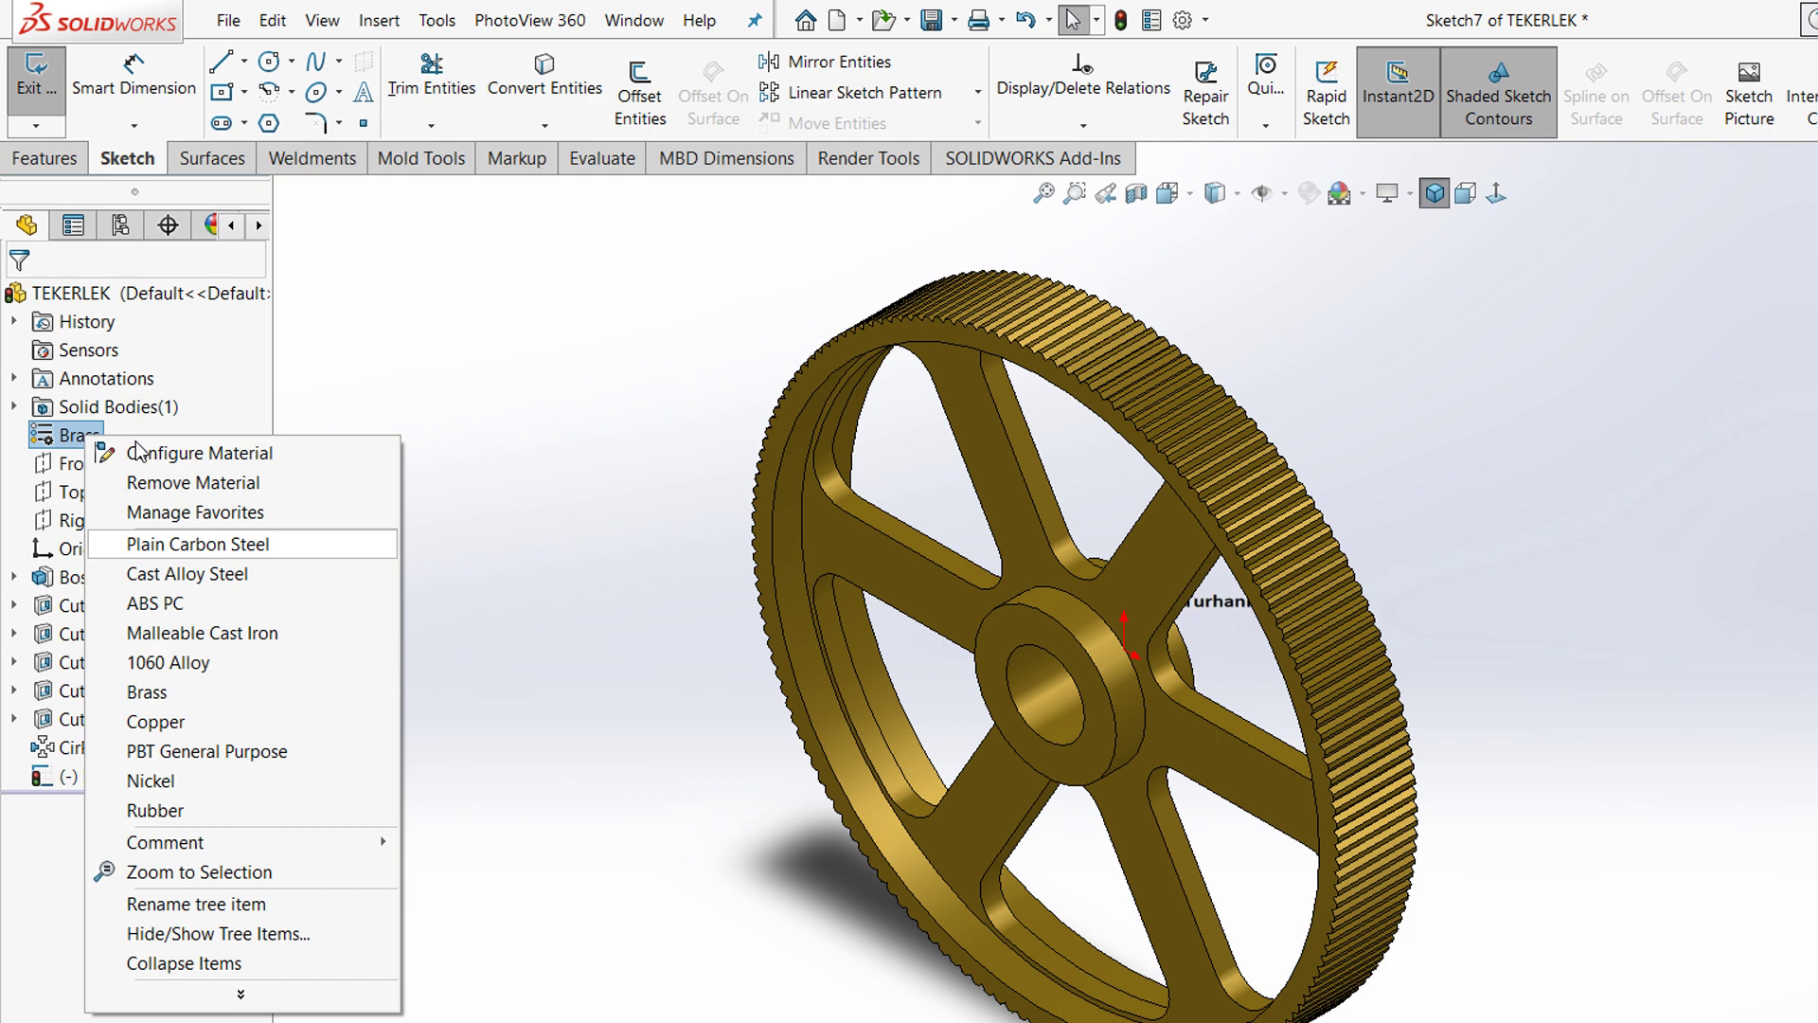
key("Return")
key("shift+F10")
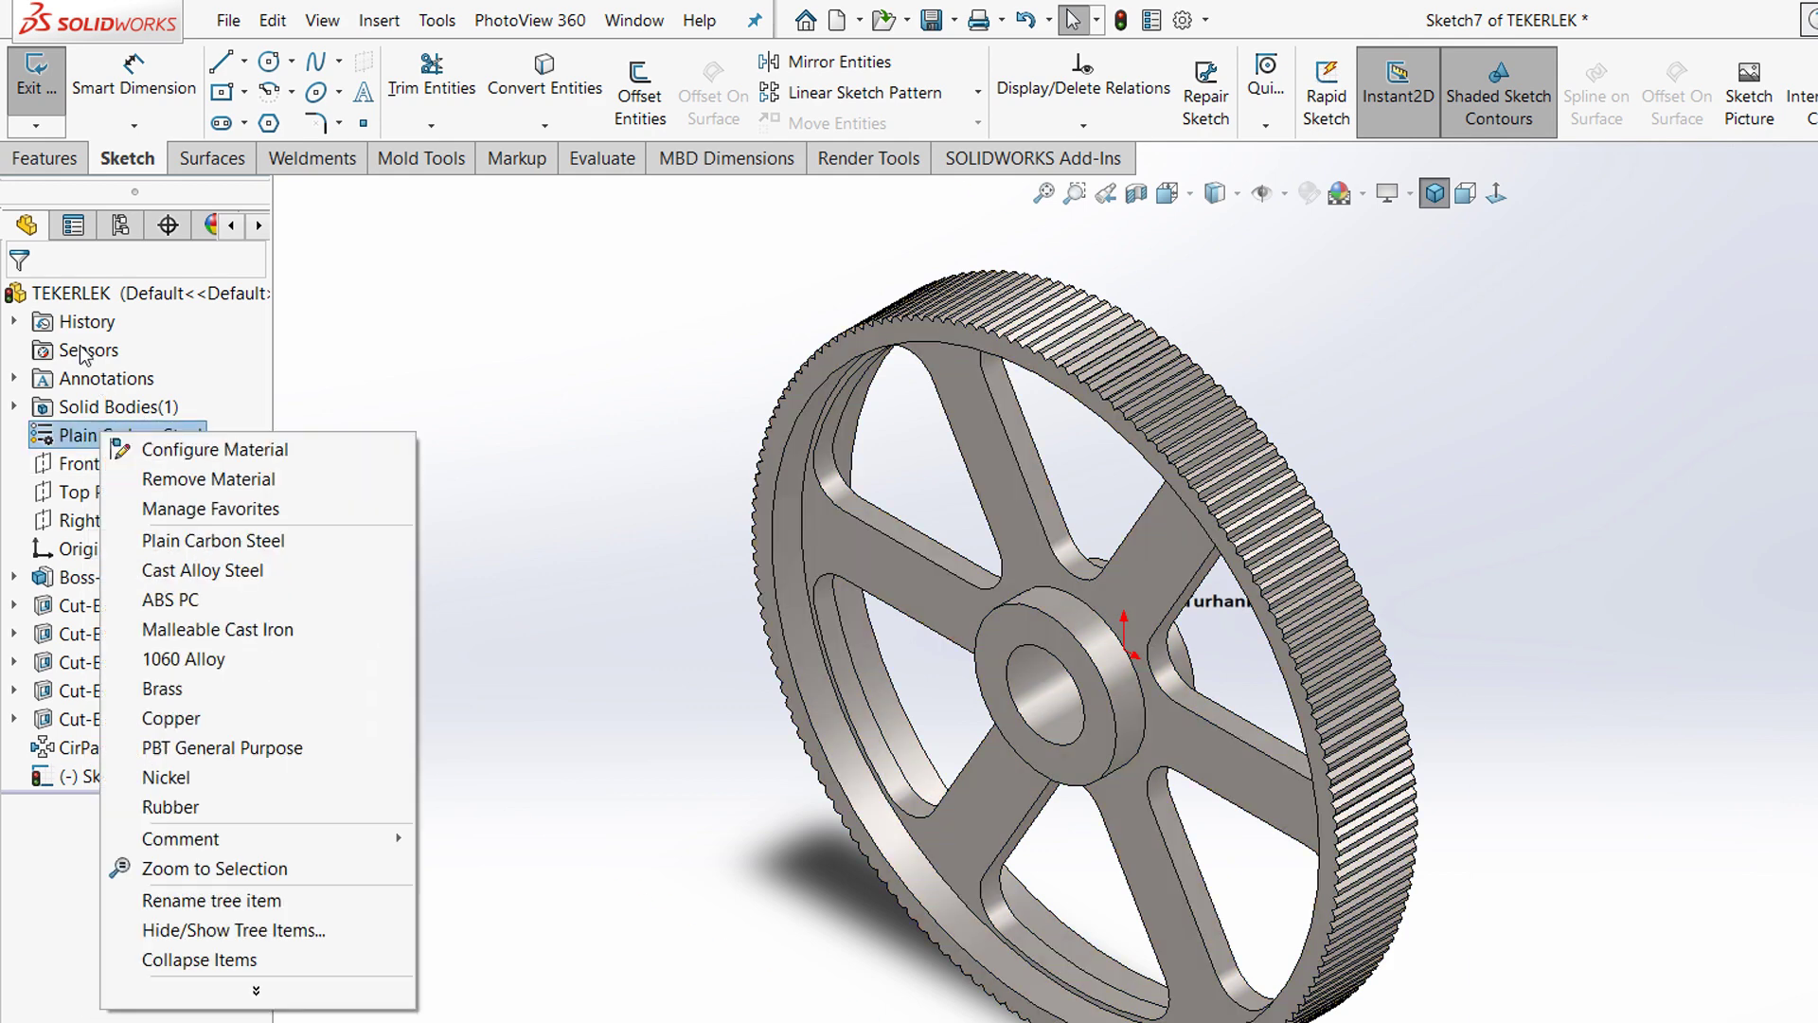
key("Escape")
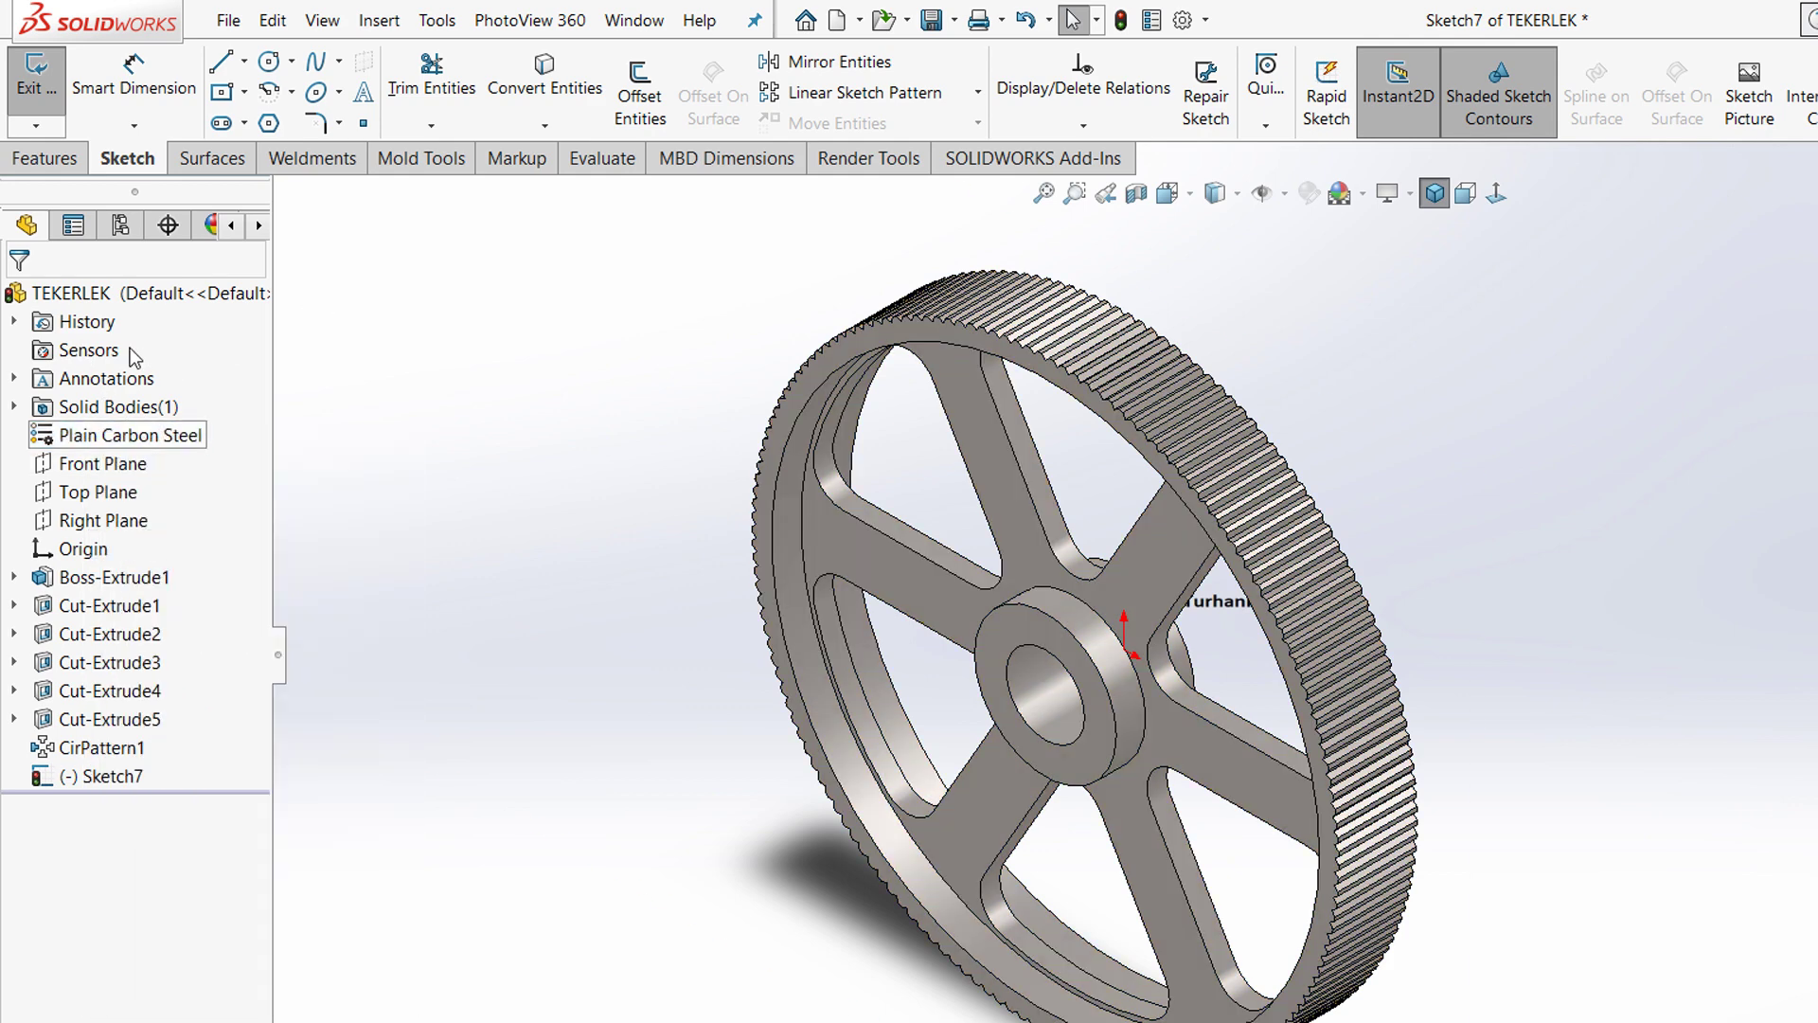
key("shift+F10")
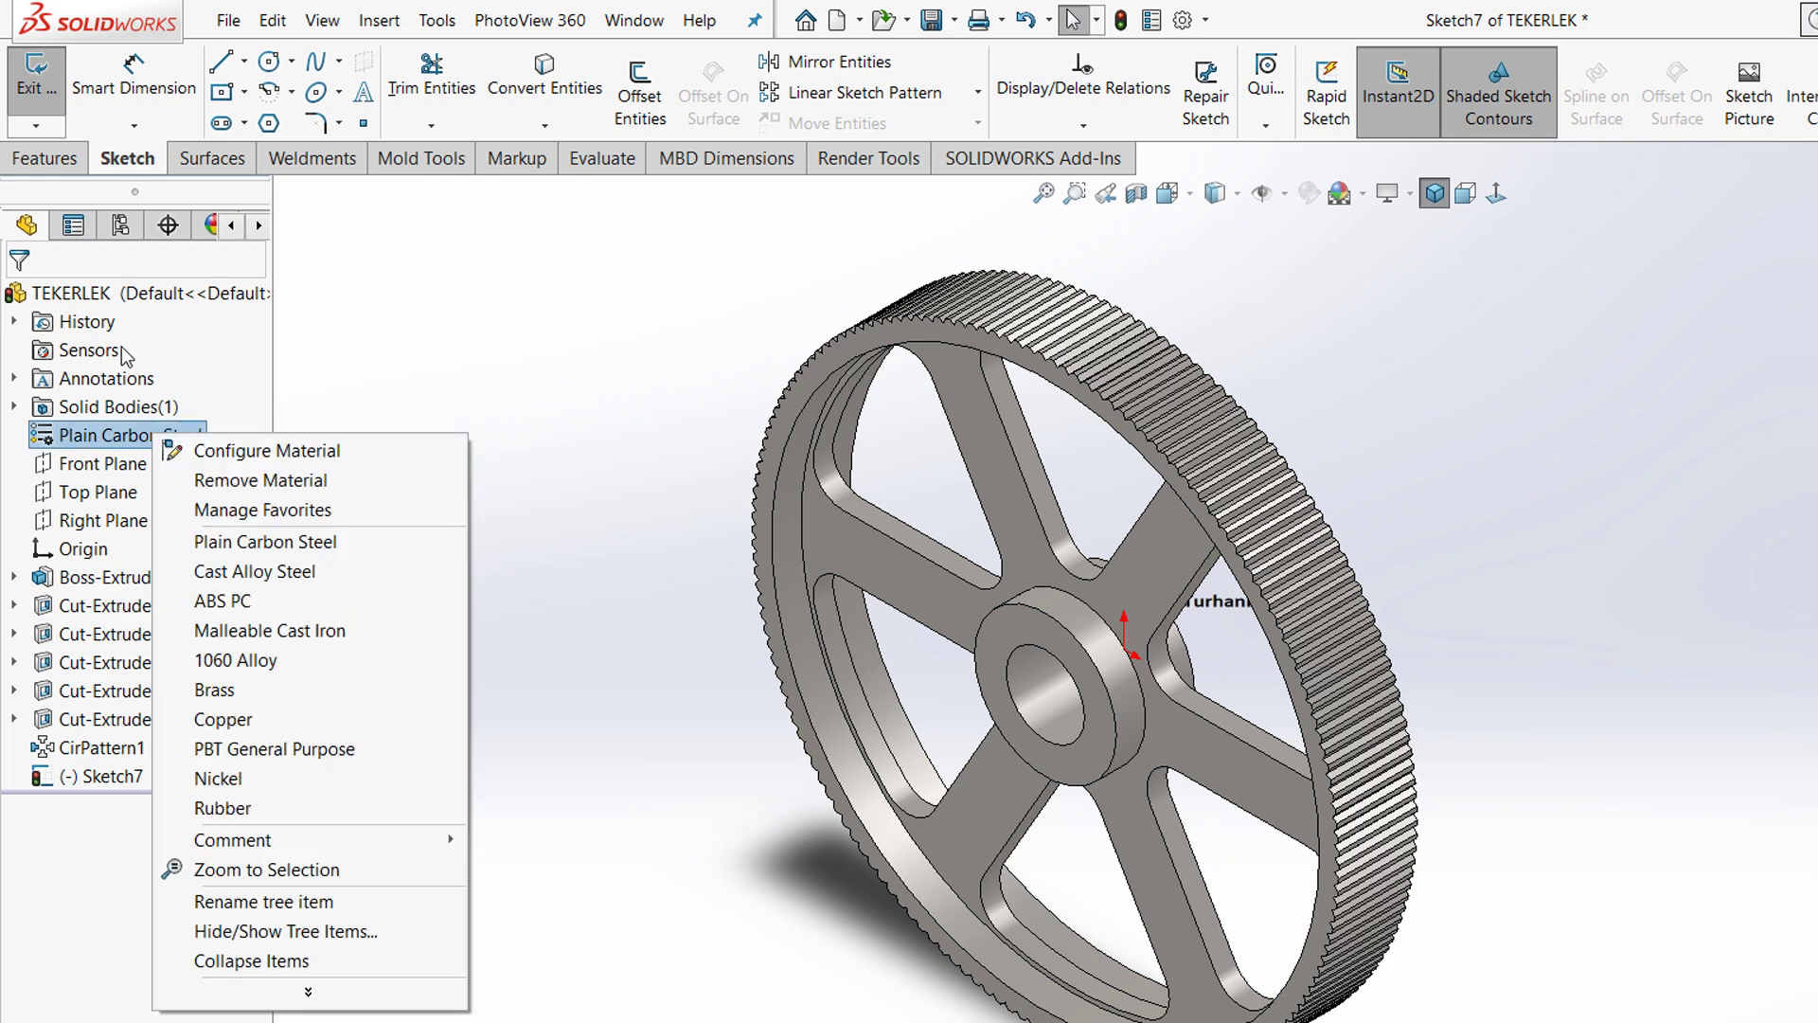
key("Down")
key("Down")
Assign Nickel to the Default configuration through Configure Material and apply it
key("Up")
key("Return")
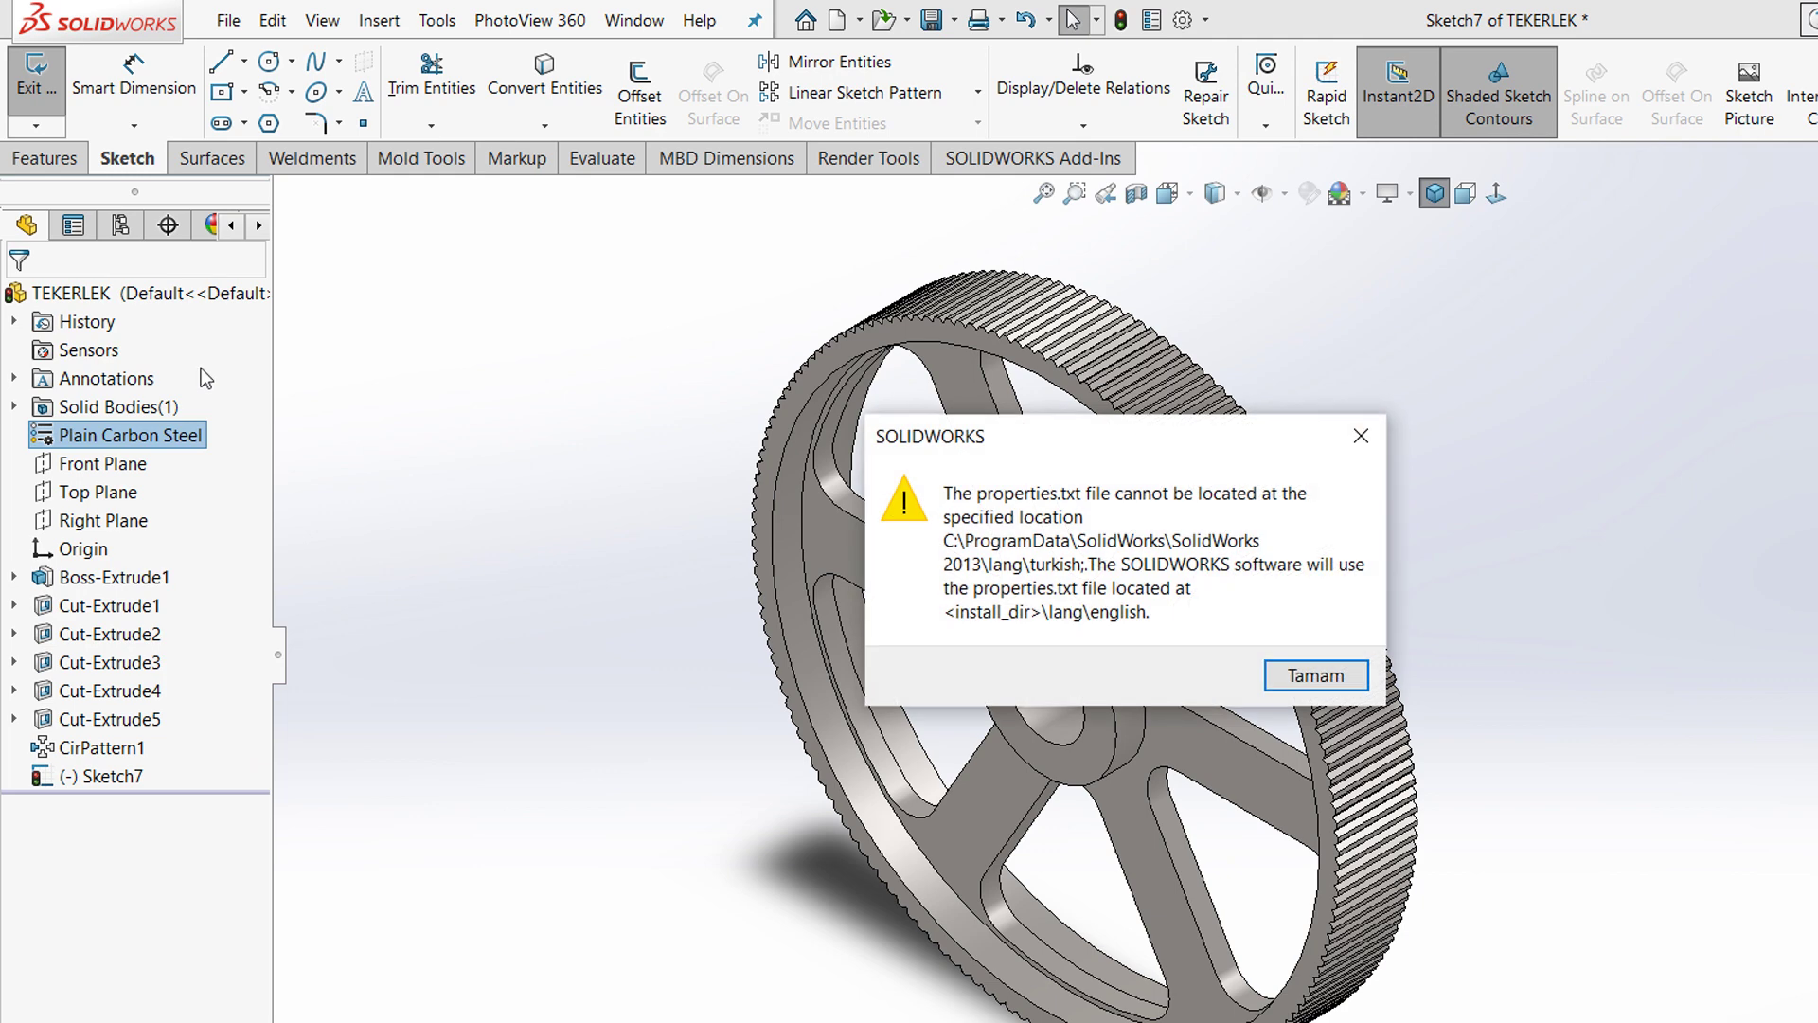
key("Return")
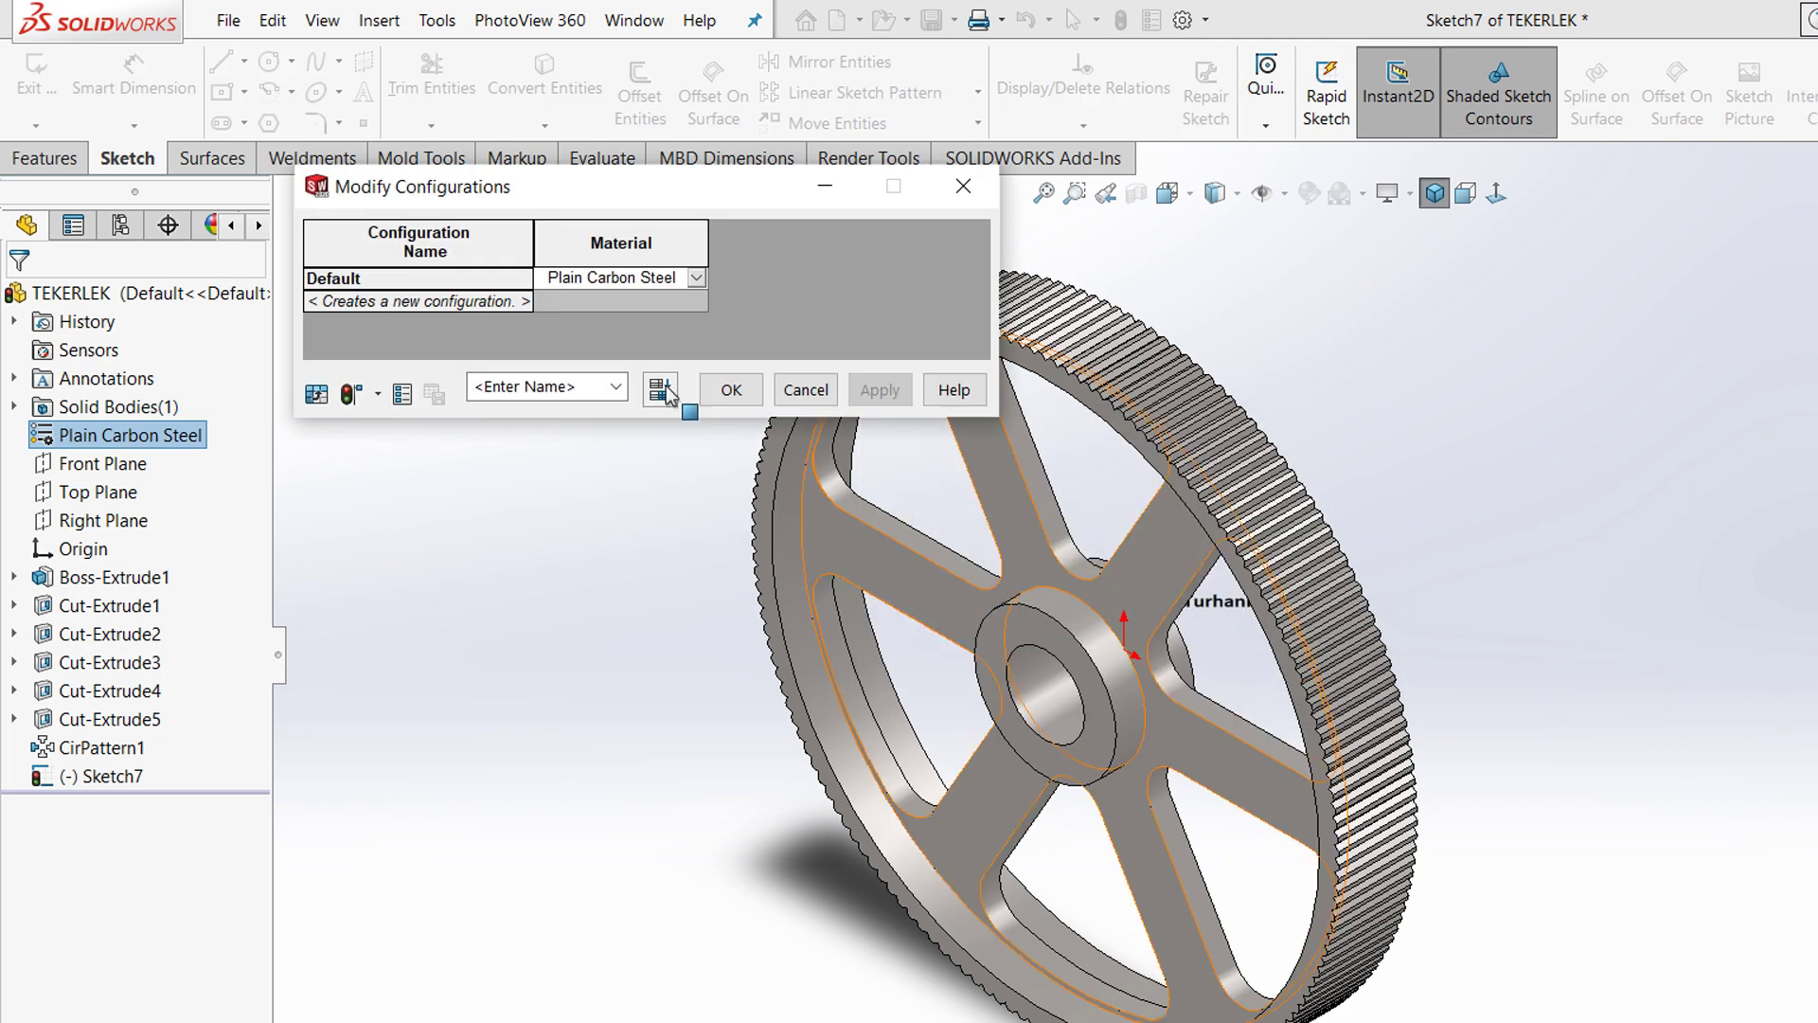
key("alt+Down")
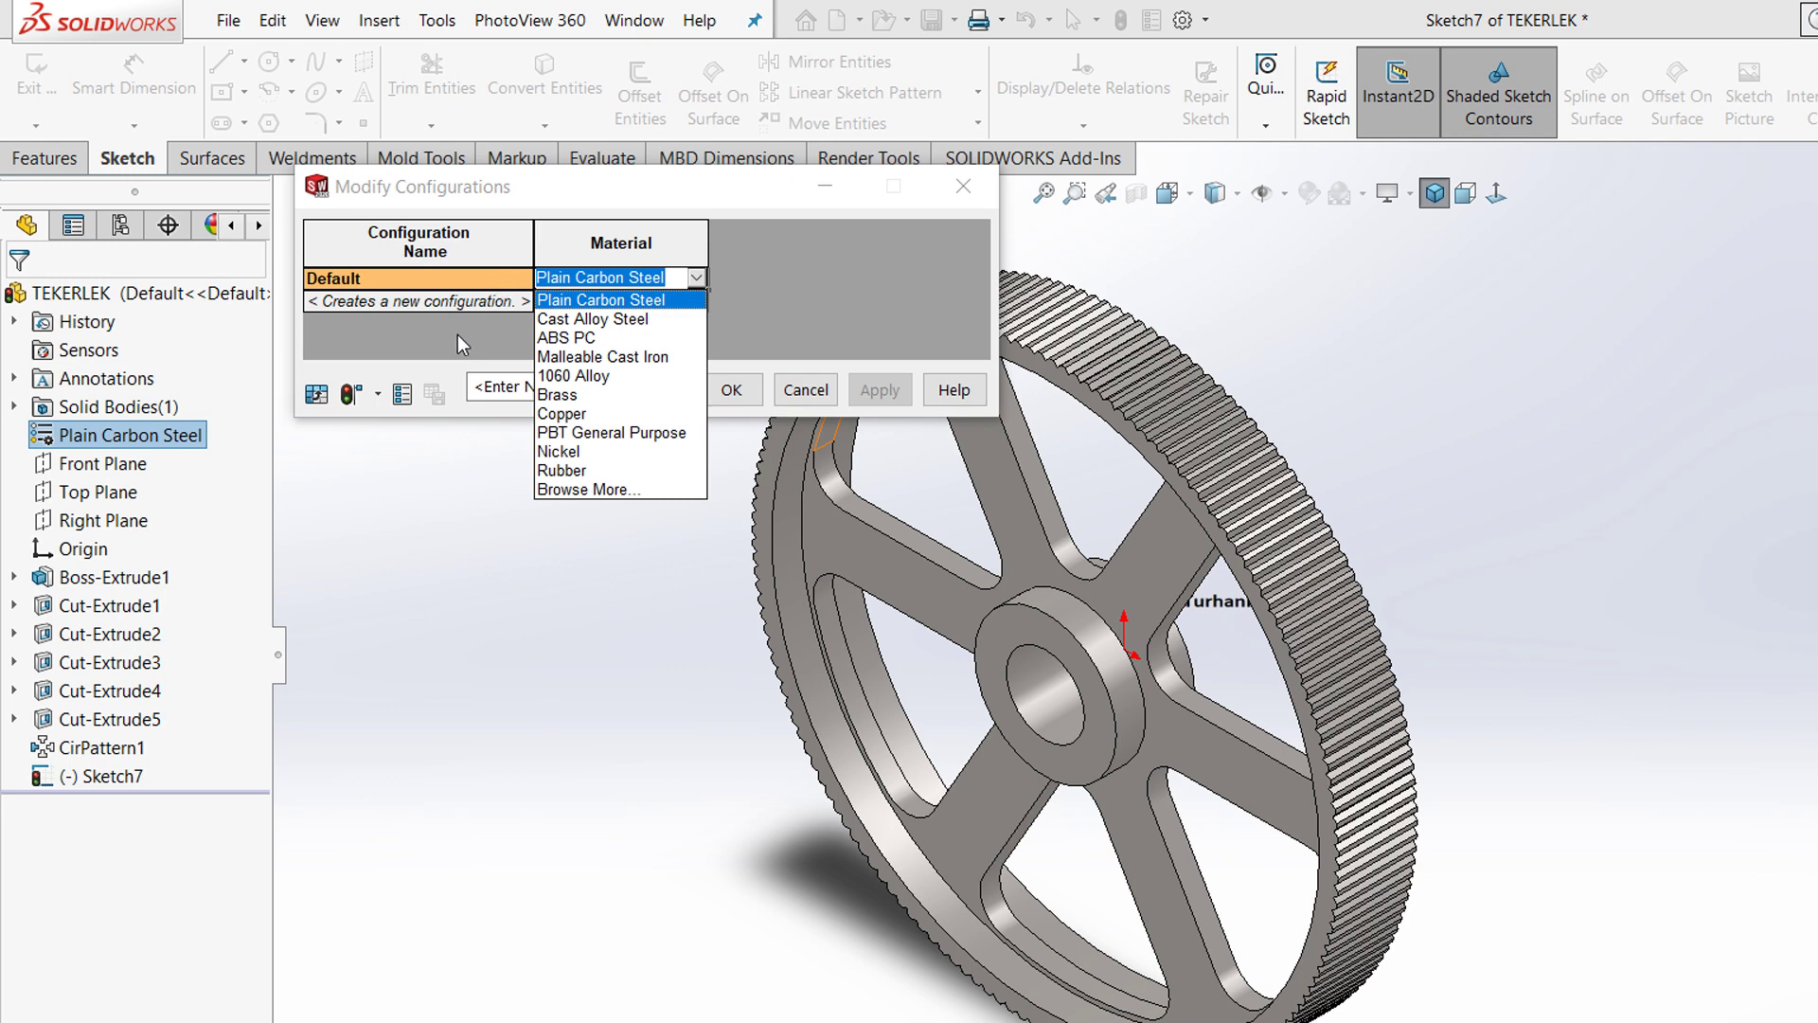
key("n")
key("Return")
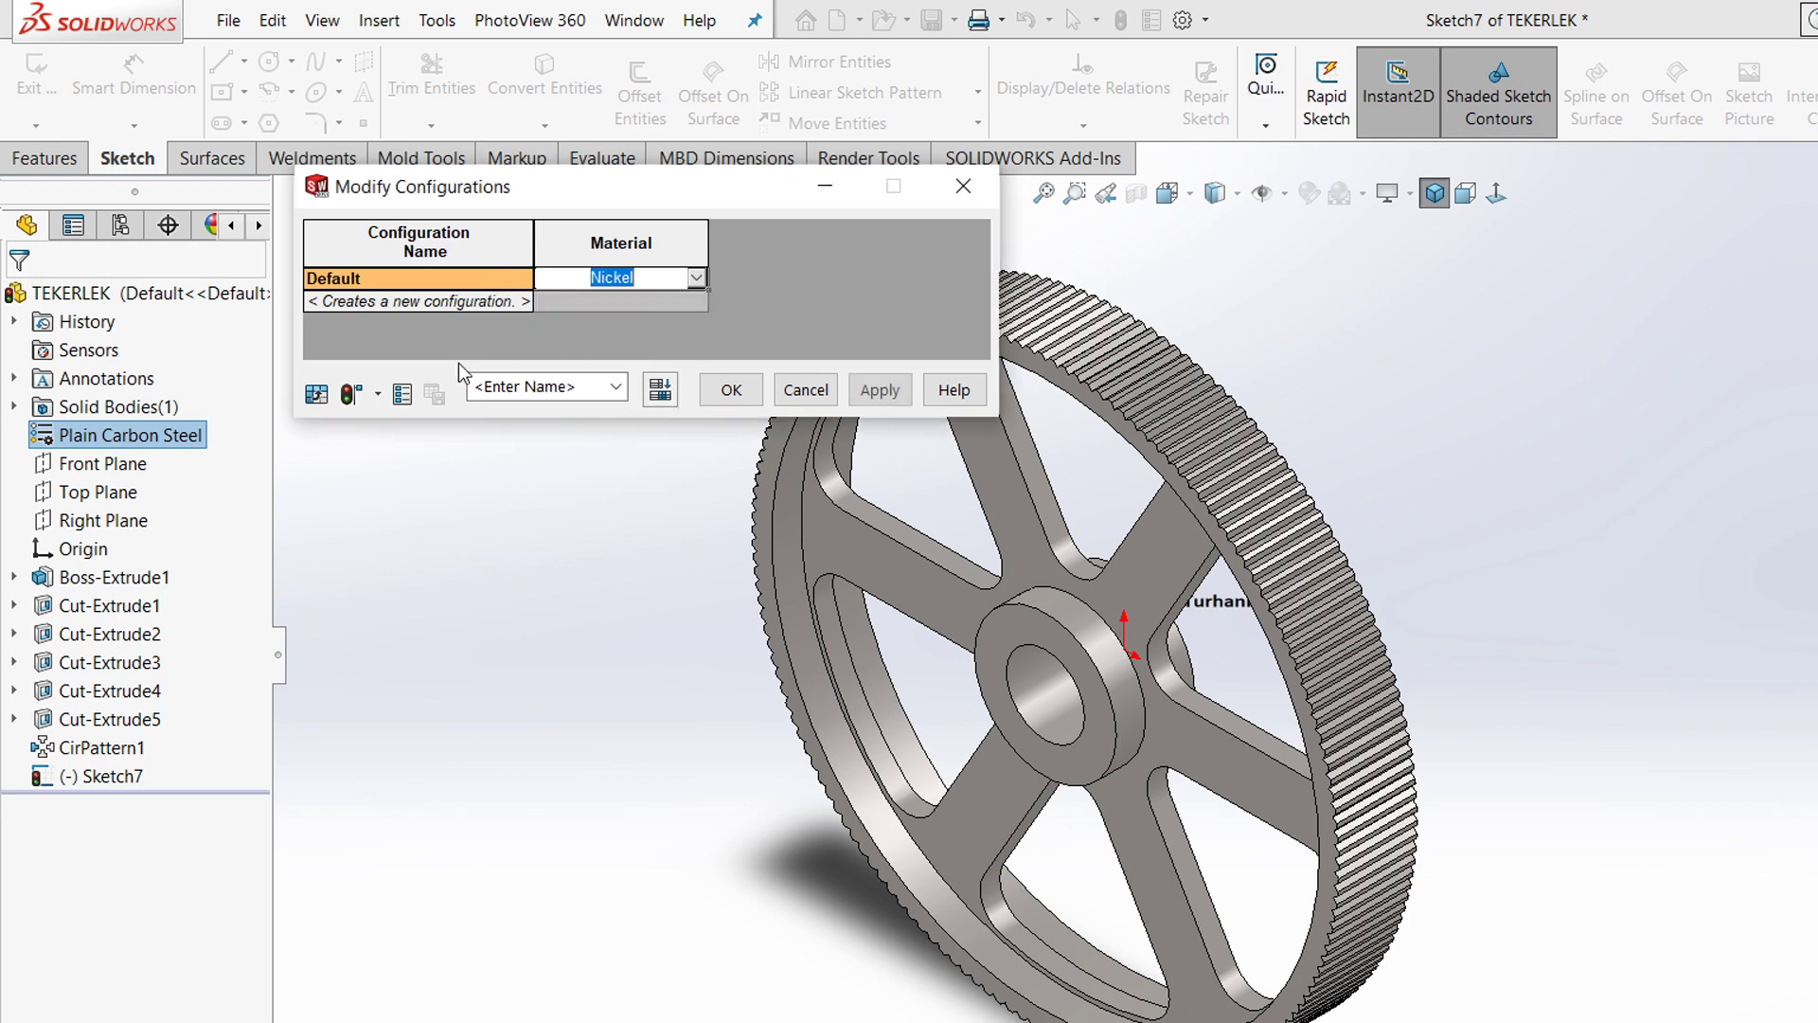
key("alt+a")
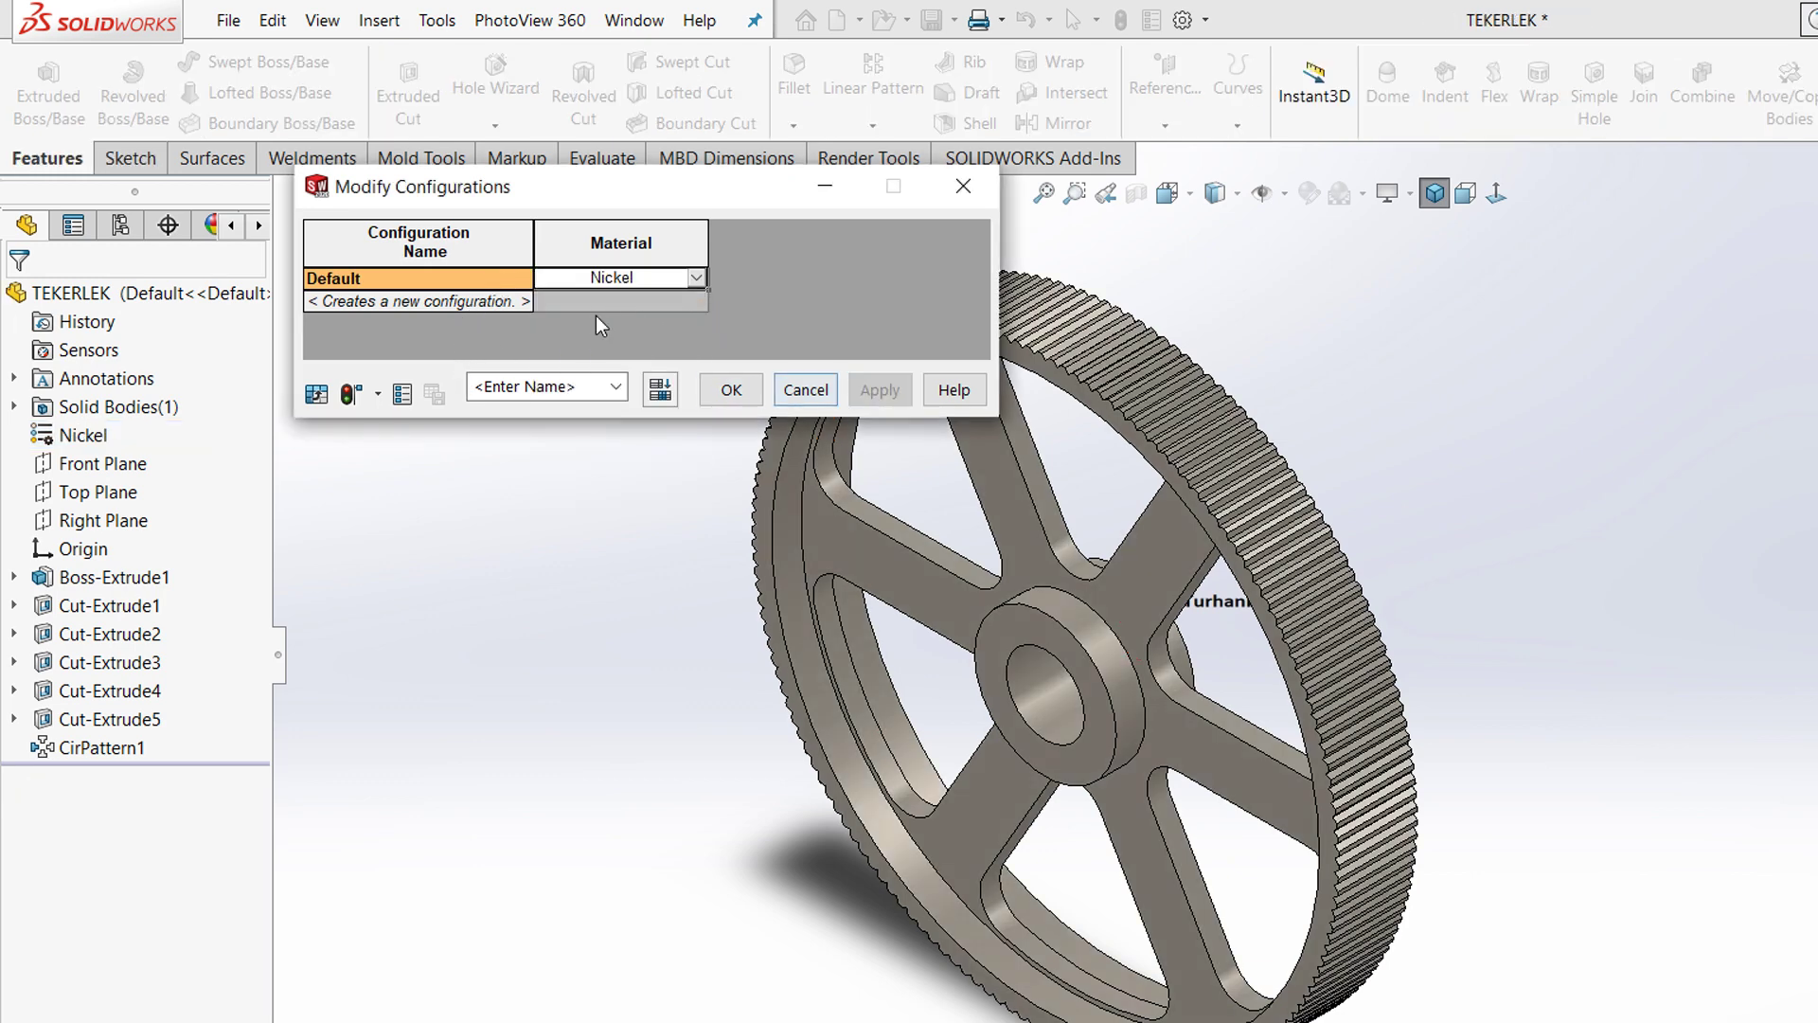
key("Return")
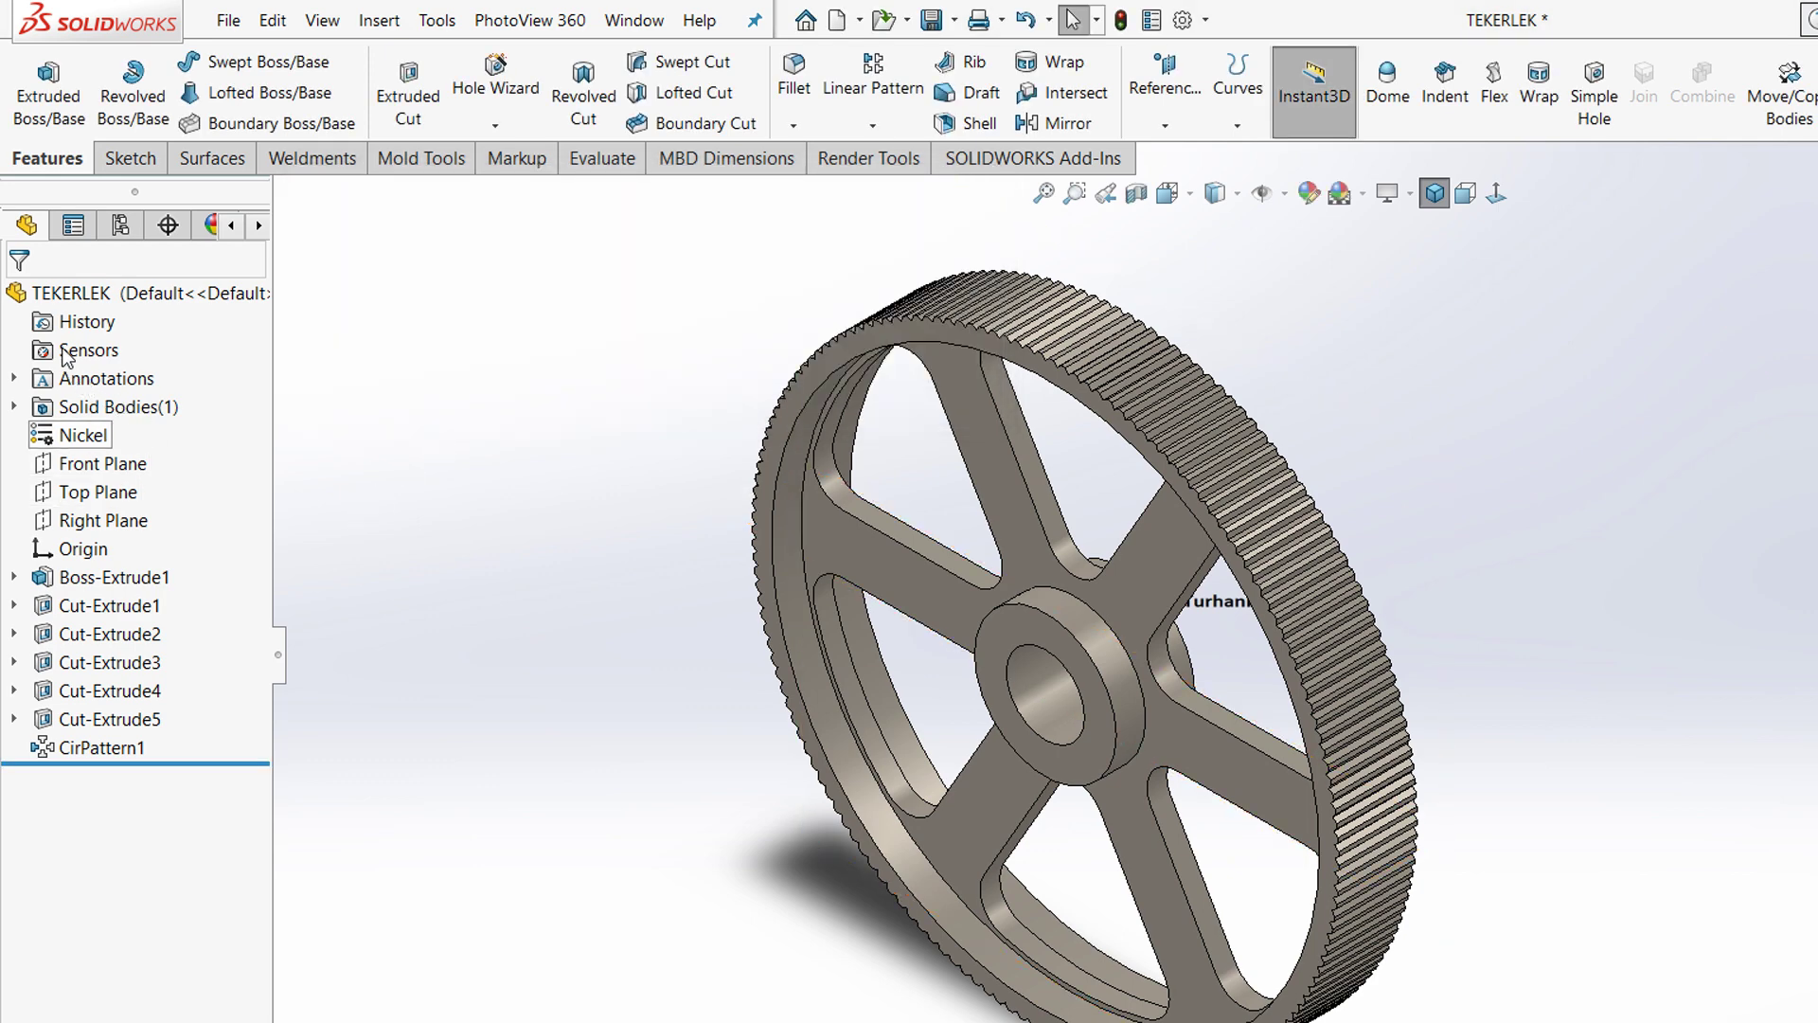
Open the Material editor for the Nickel material and move it aside
right_click(76, 434)
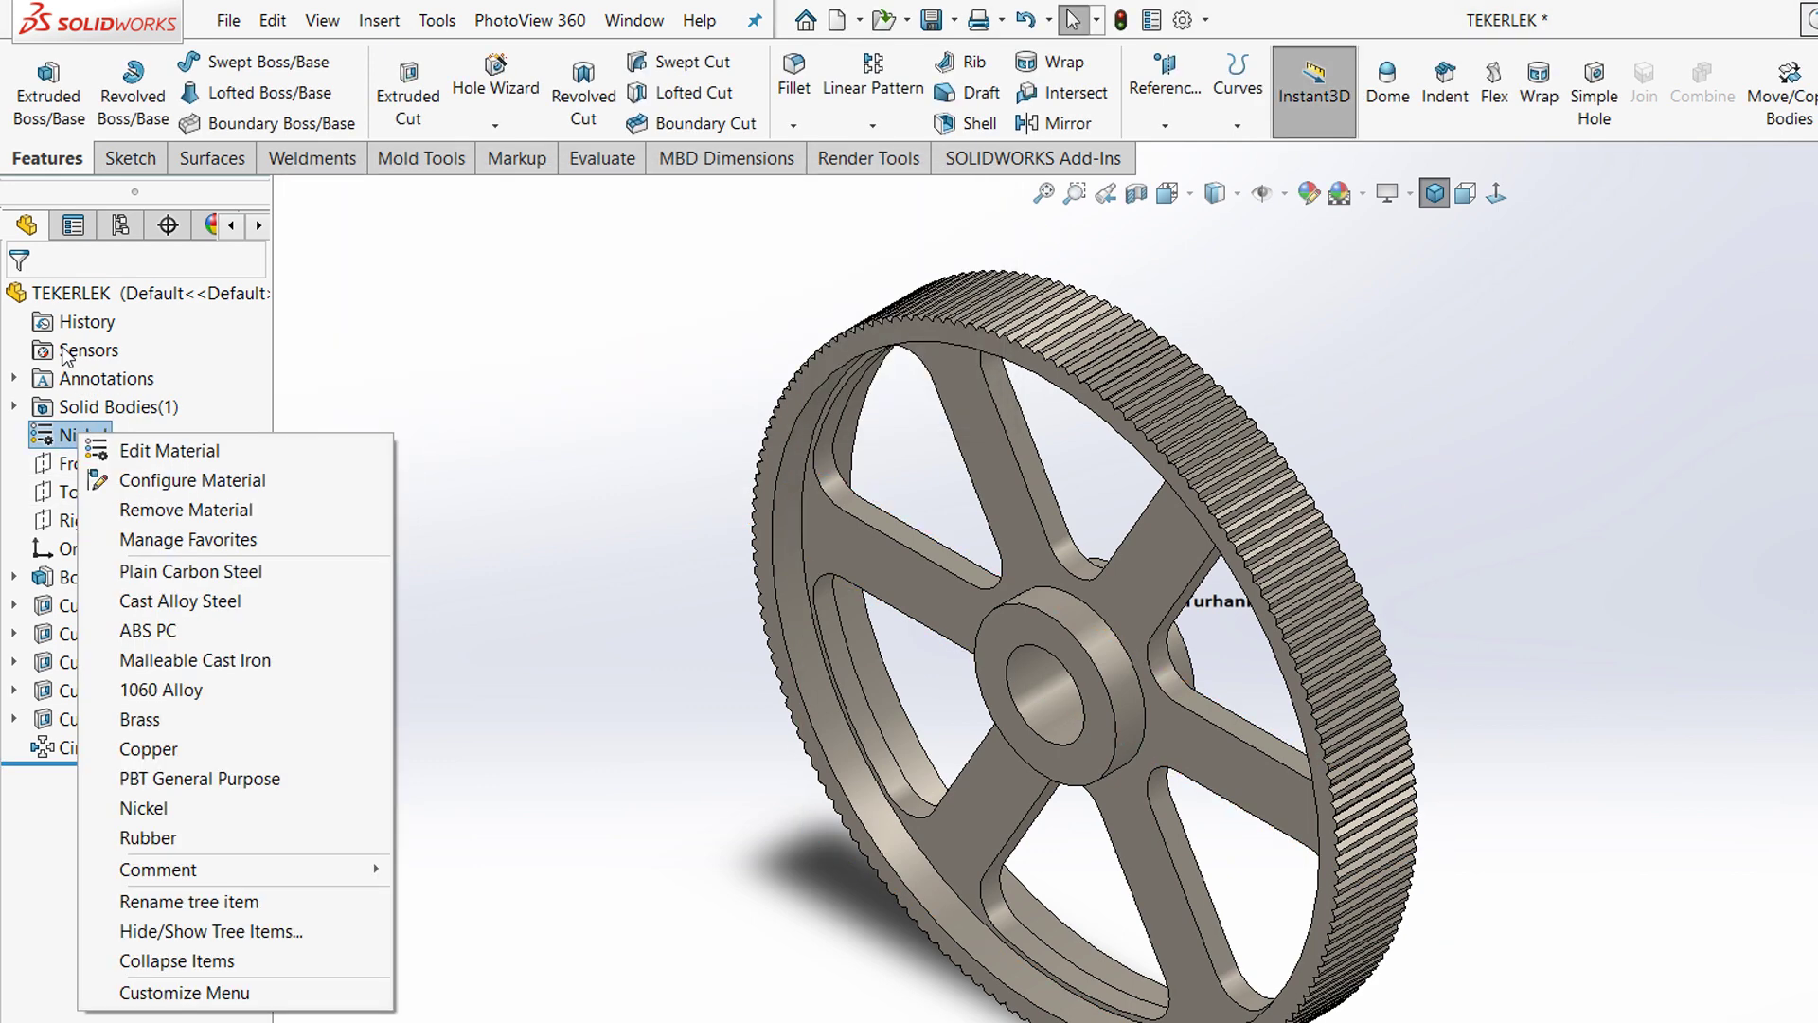
left_click(370, 318)
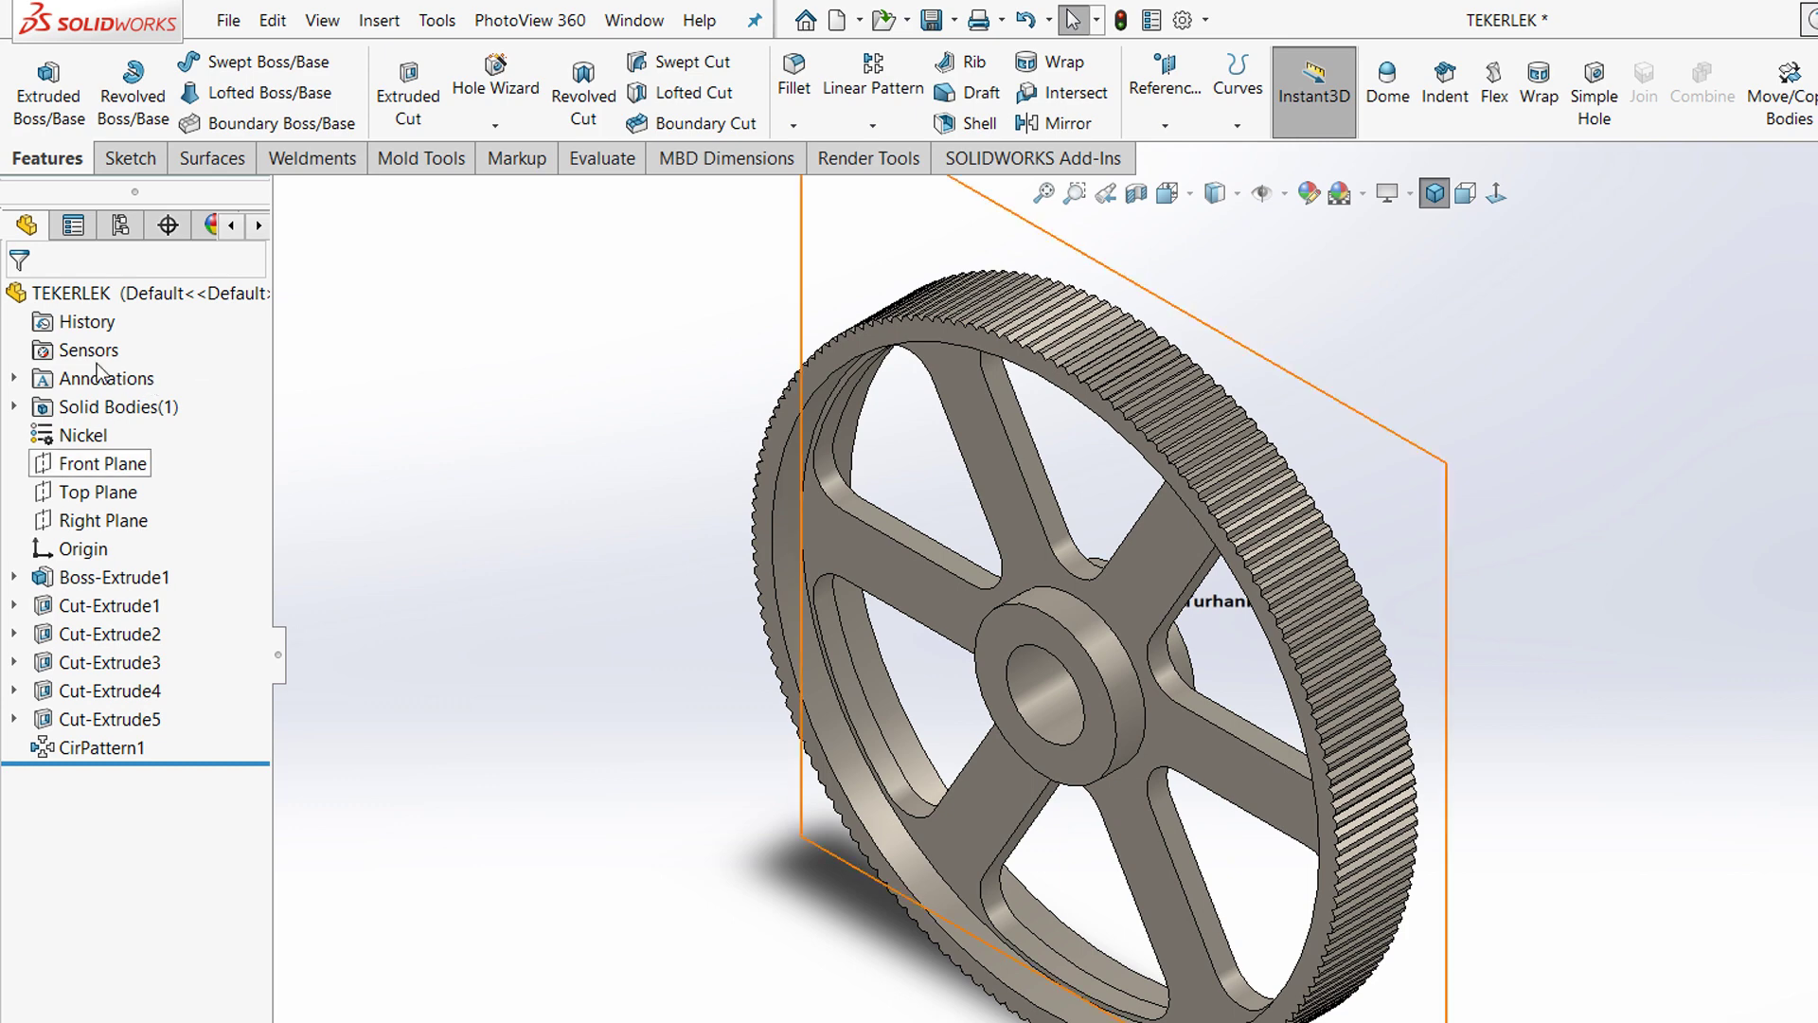
key("shift+F10")
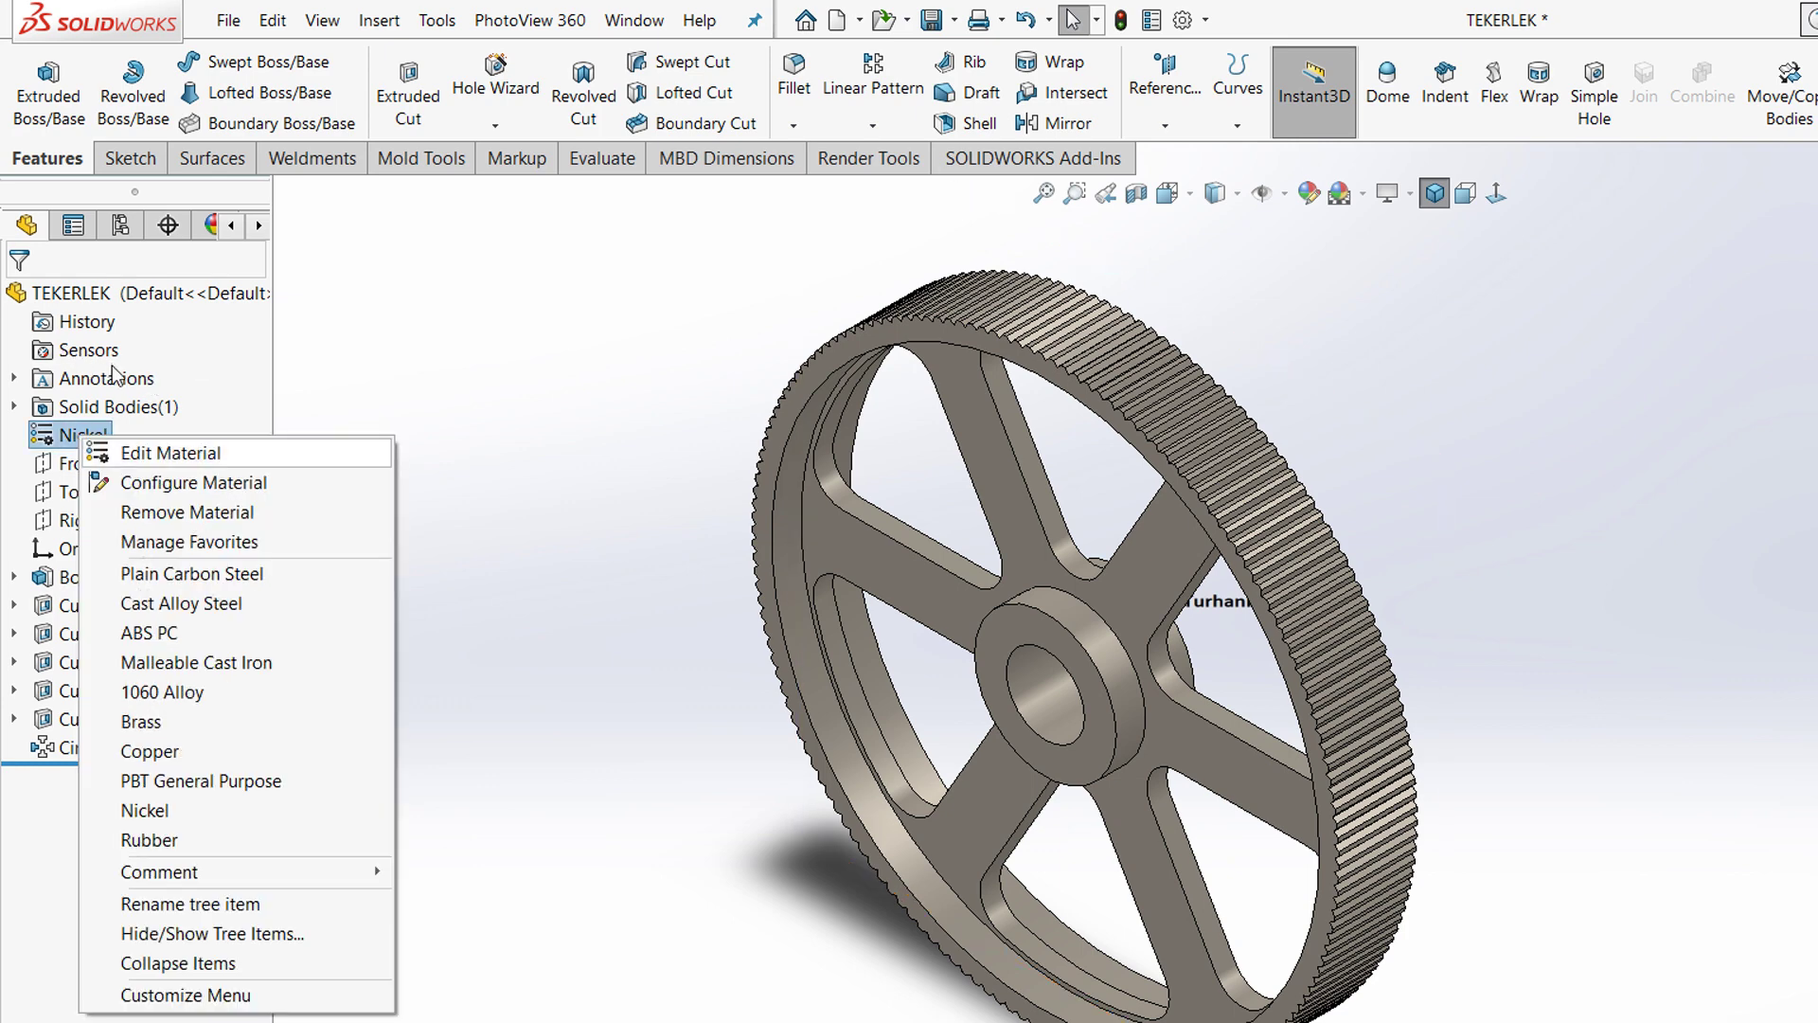
key("Return")
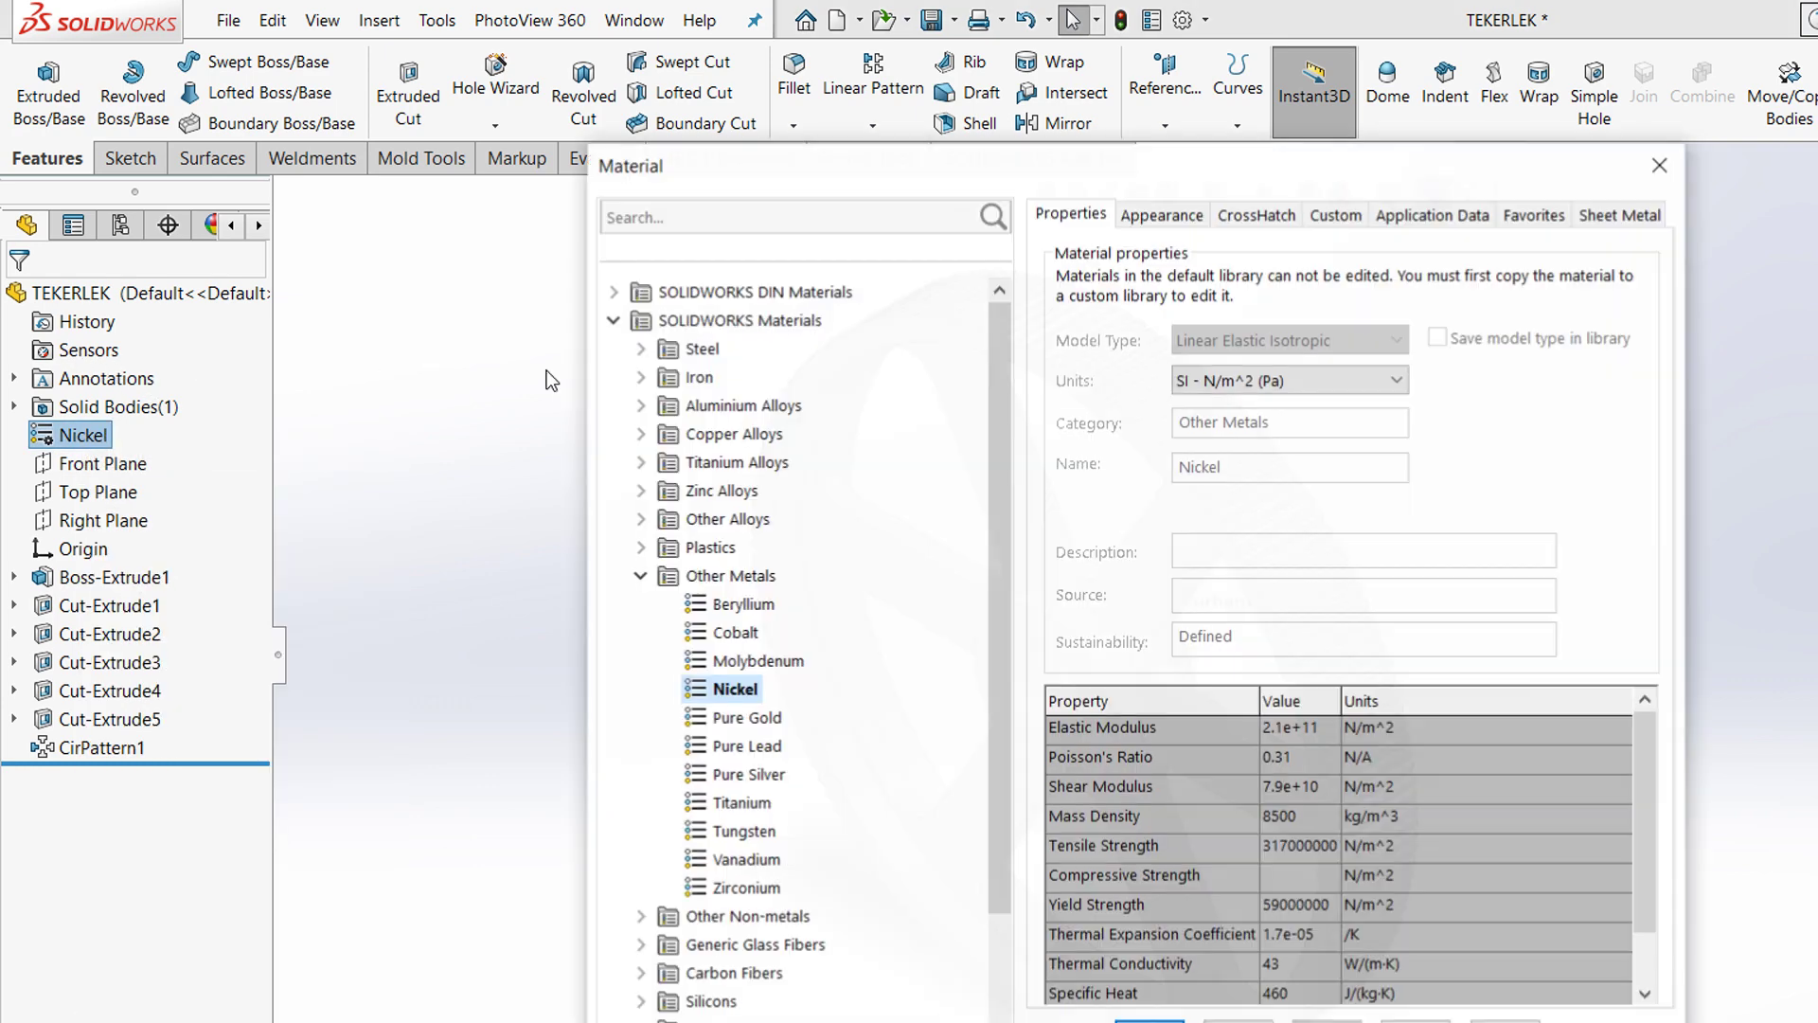
left_click_drag(1001, 151, 647, 100)
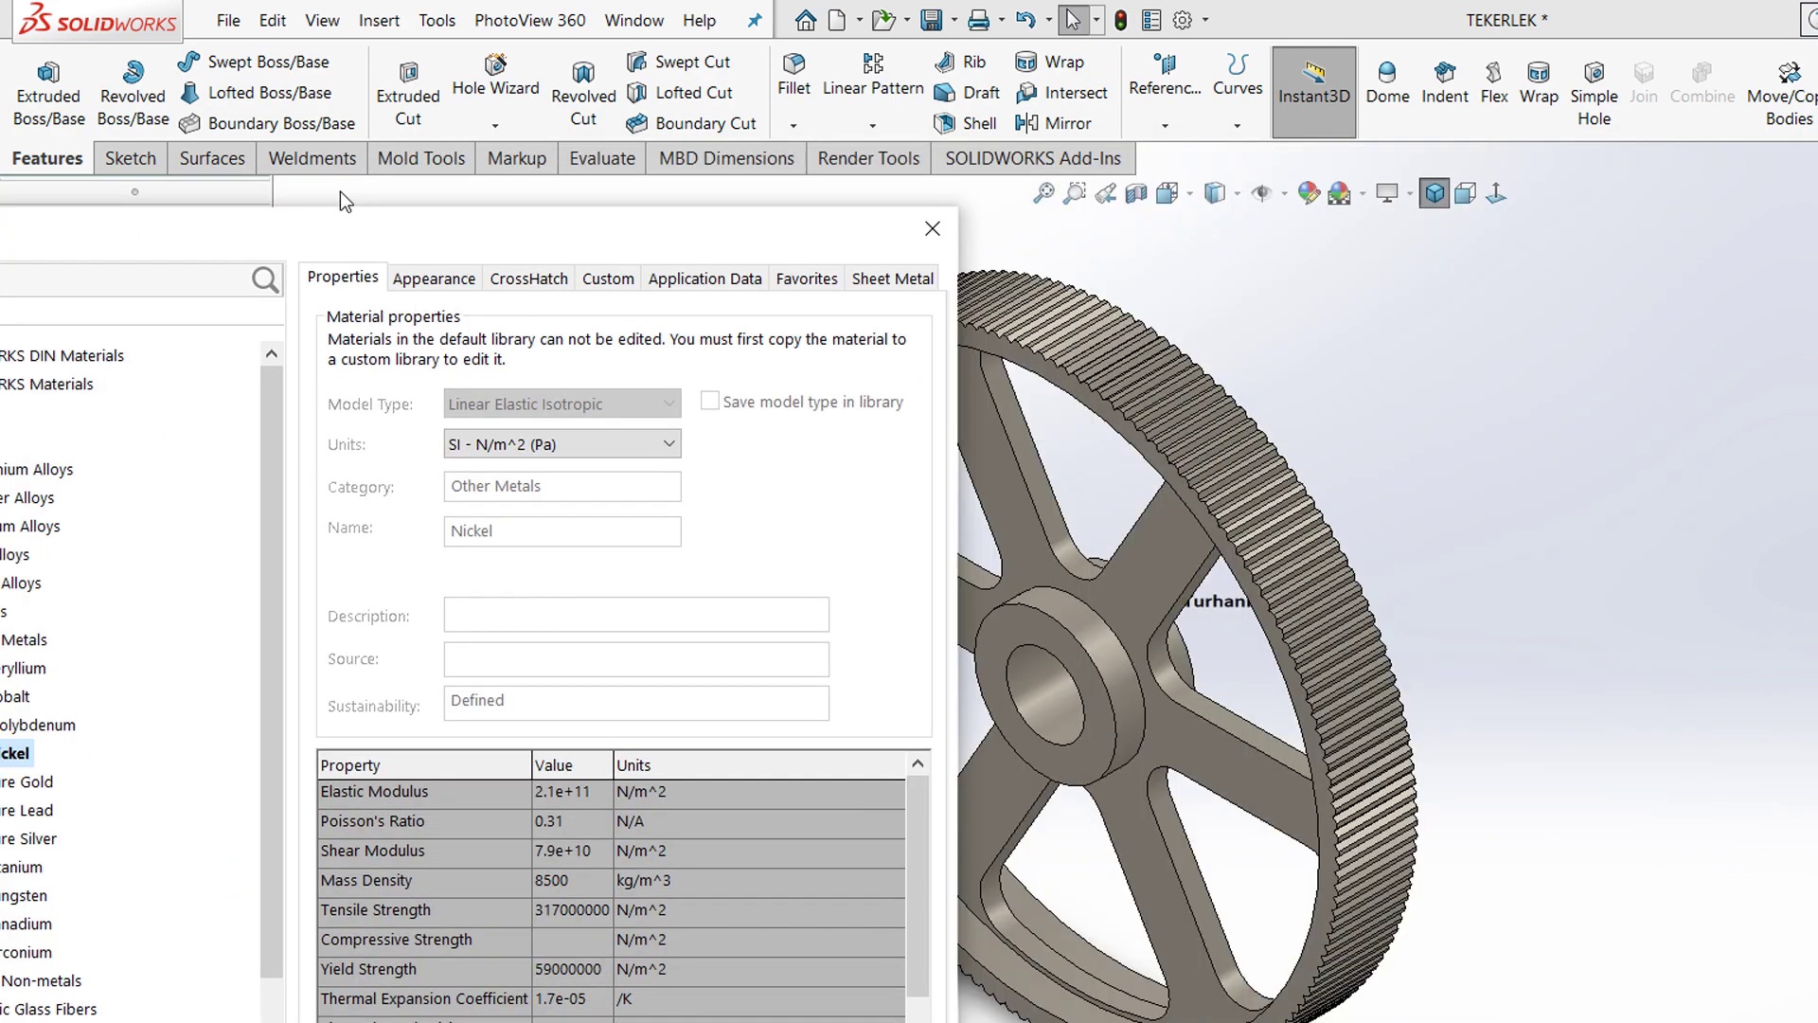
key("ctrl+Tab")
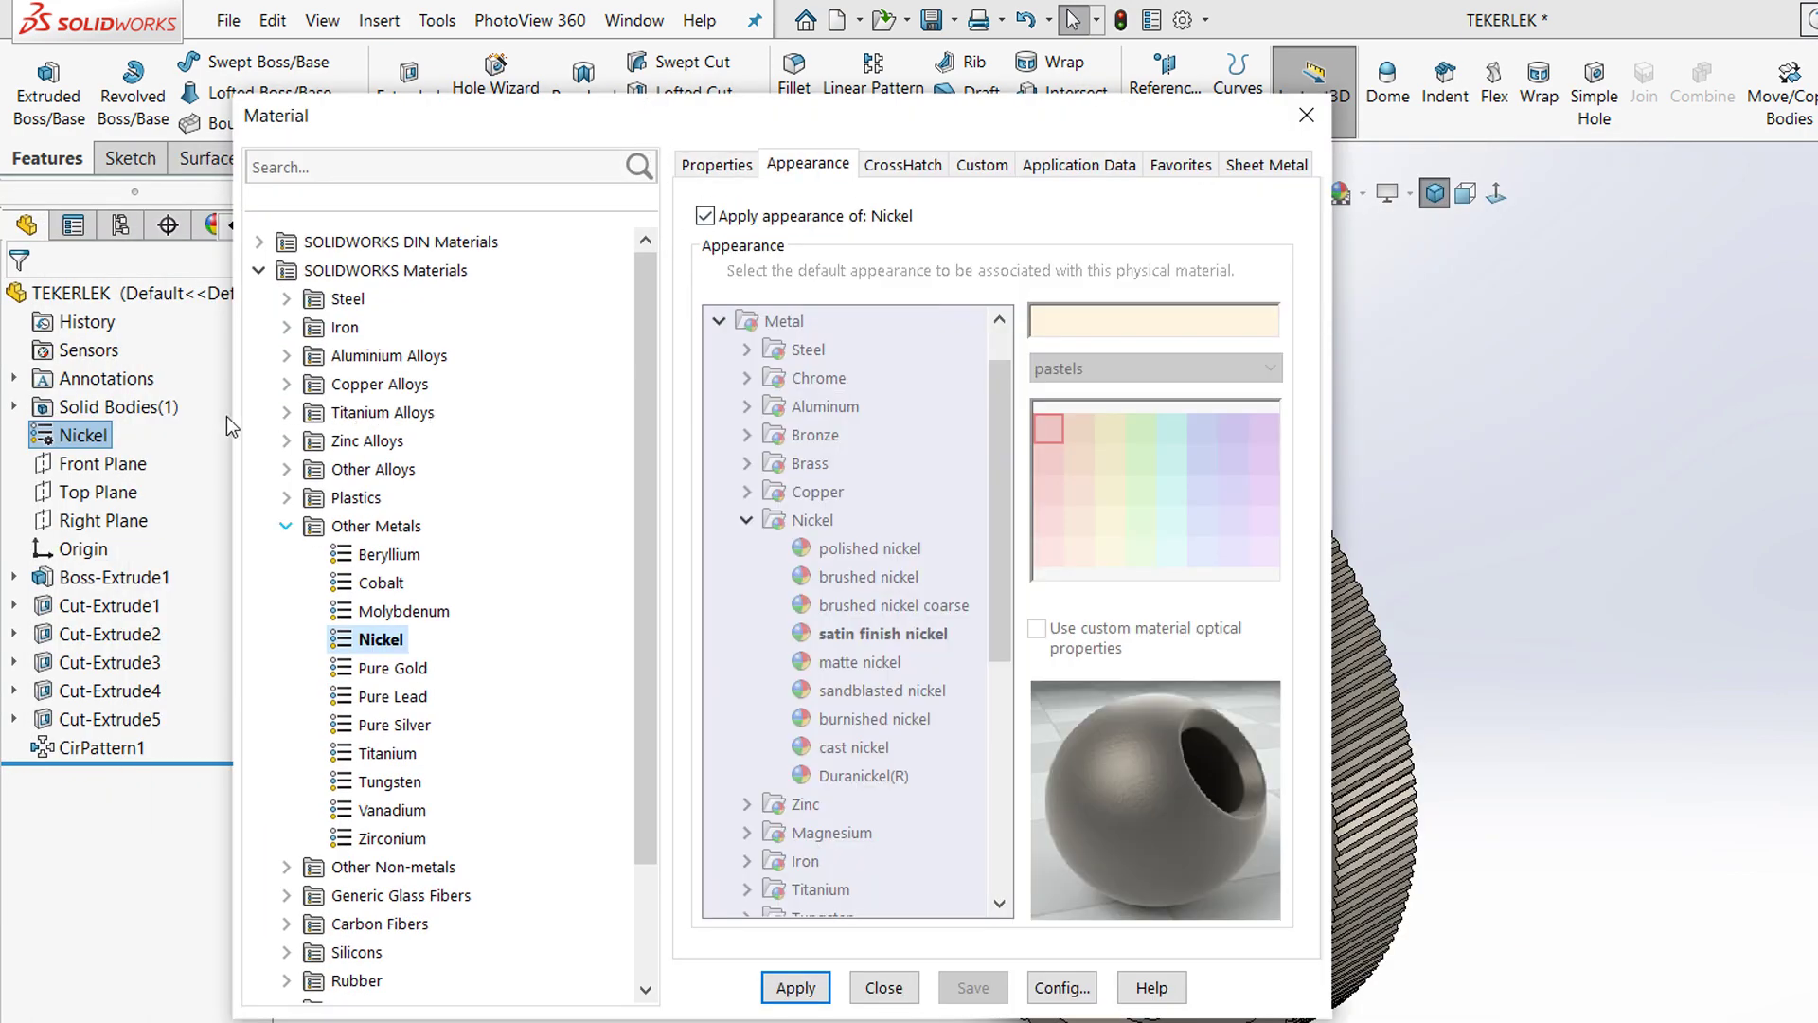
Browse the Steel, Iron, Aluminium Alloys and Copper Alloys material groups
key("Left")
key("Left")
key("Up")
key("Up")
key("Up")
key("Right")
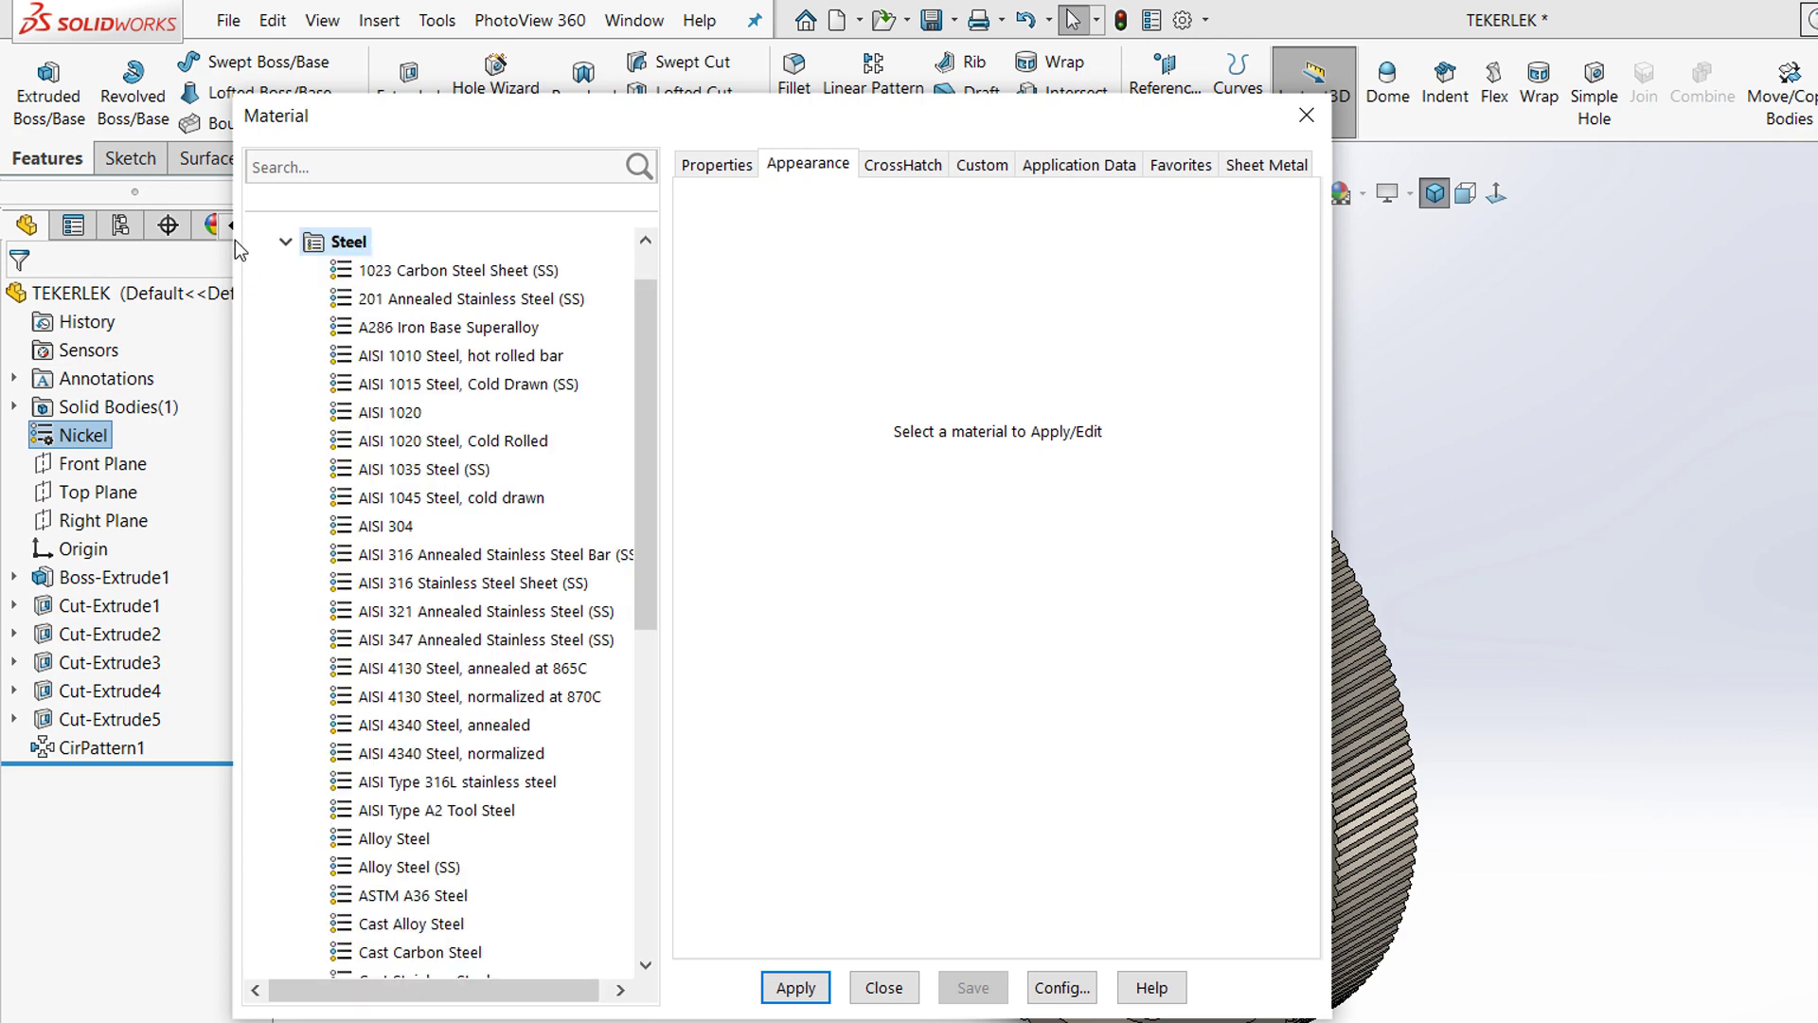
key("Left")
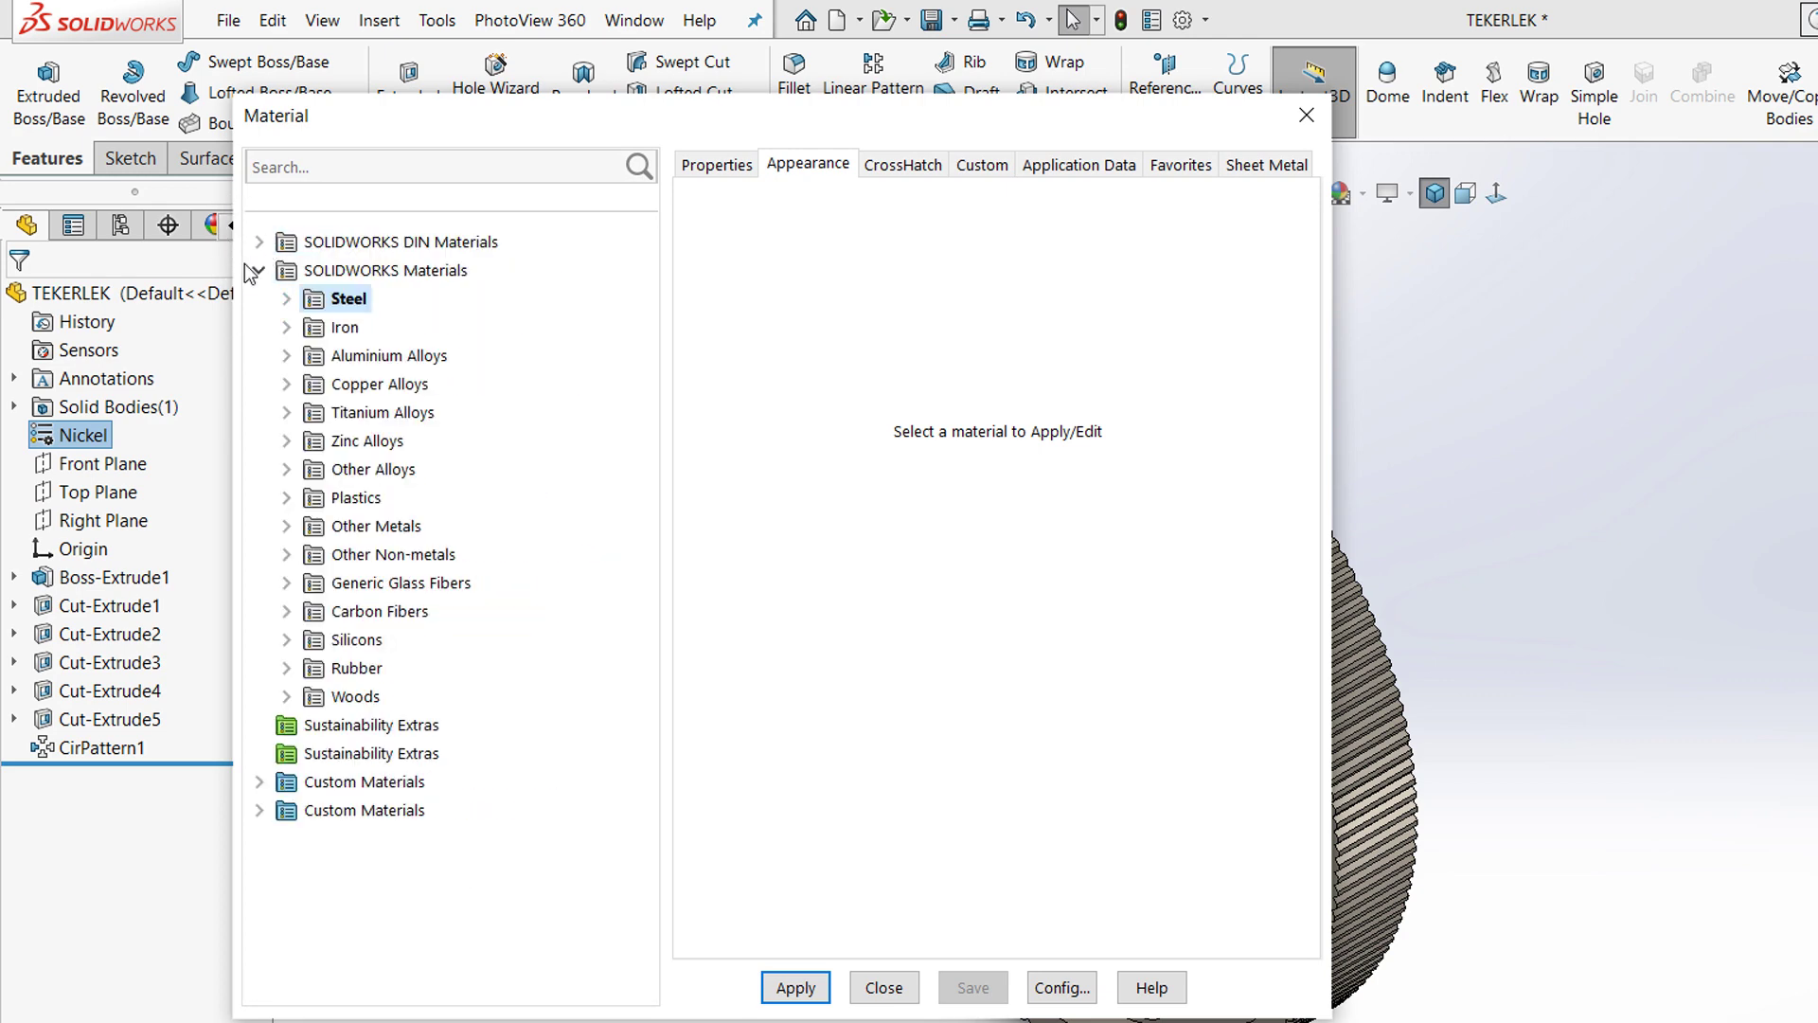
key("Down")
key("Right")
key("Left")
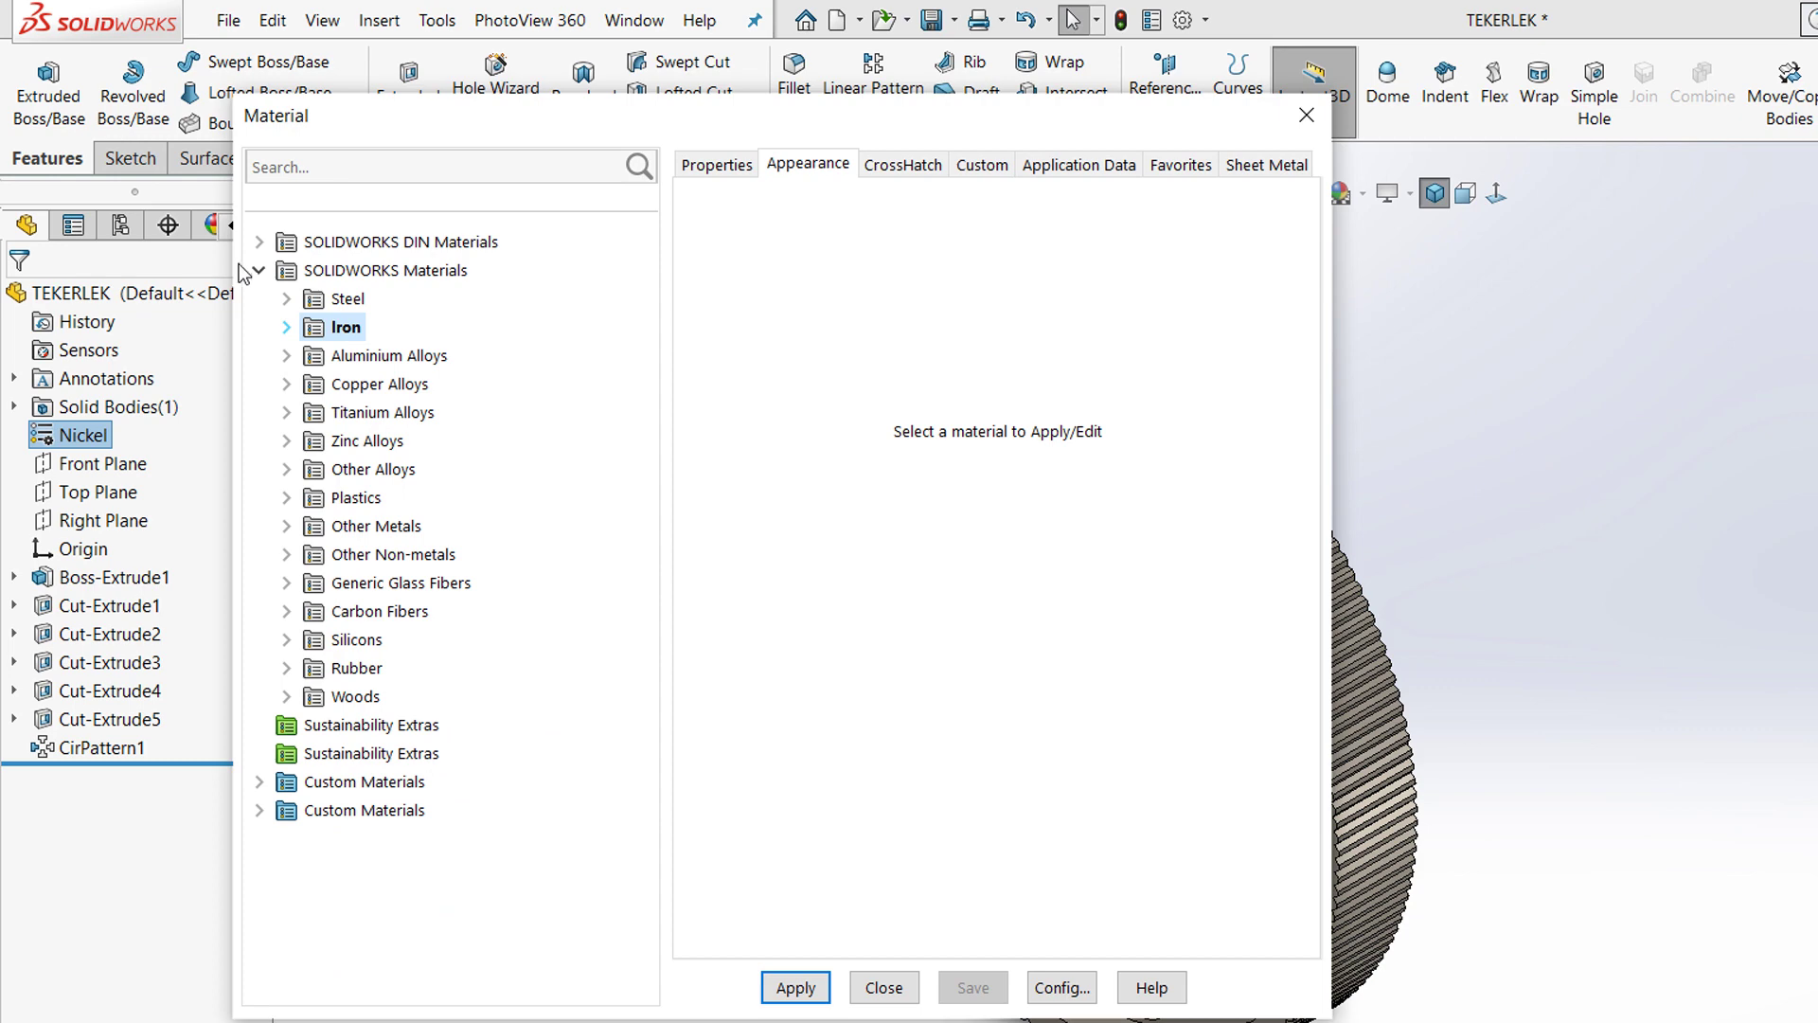
key("Down")
key("Right")
key("Left")
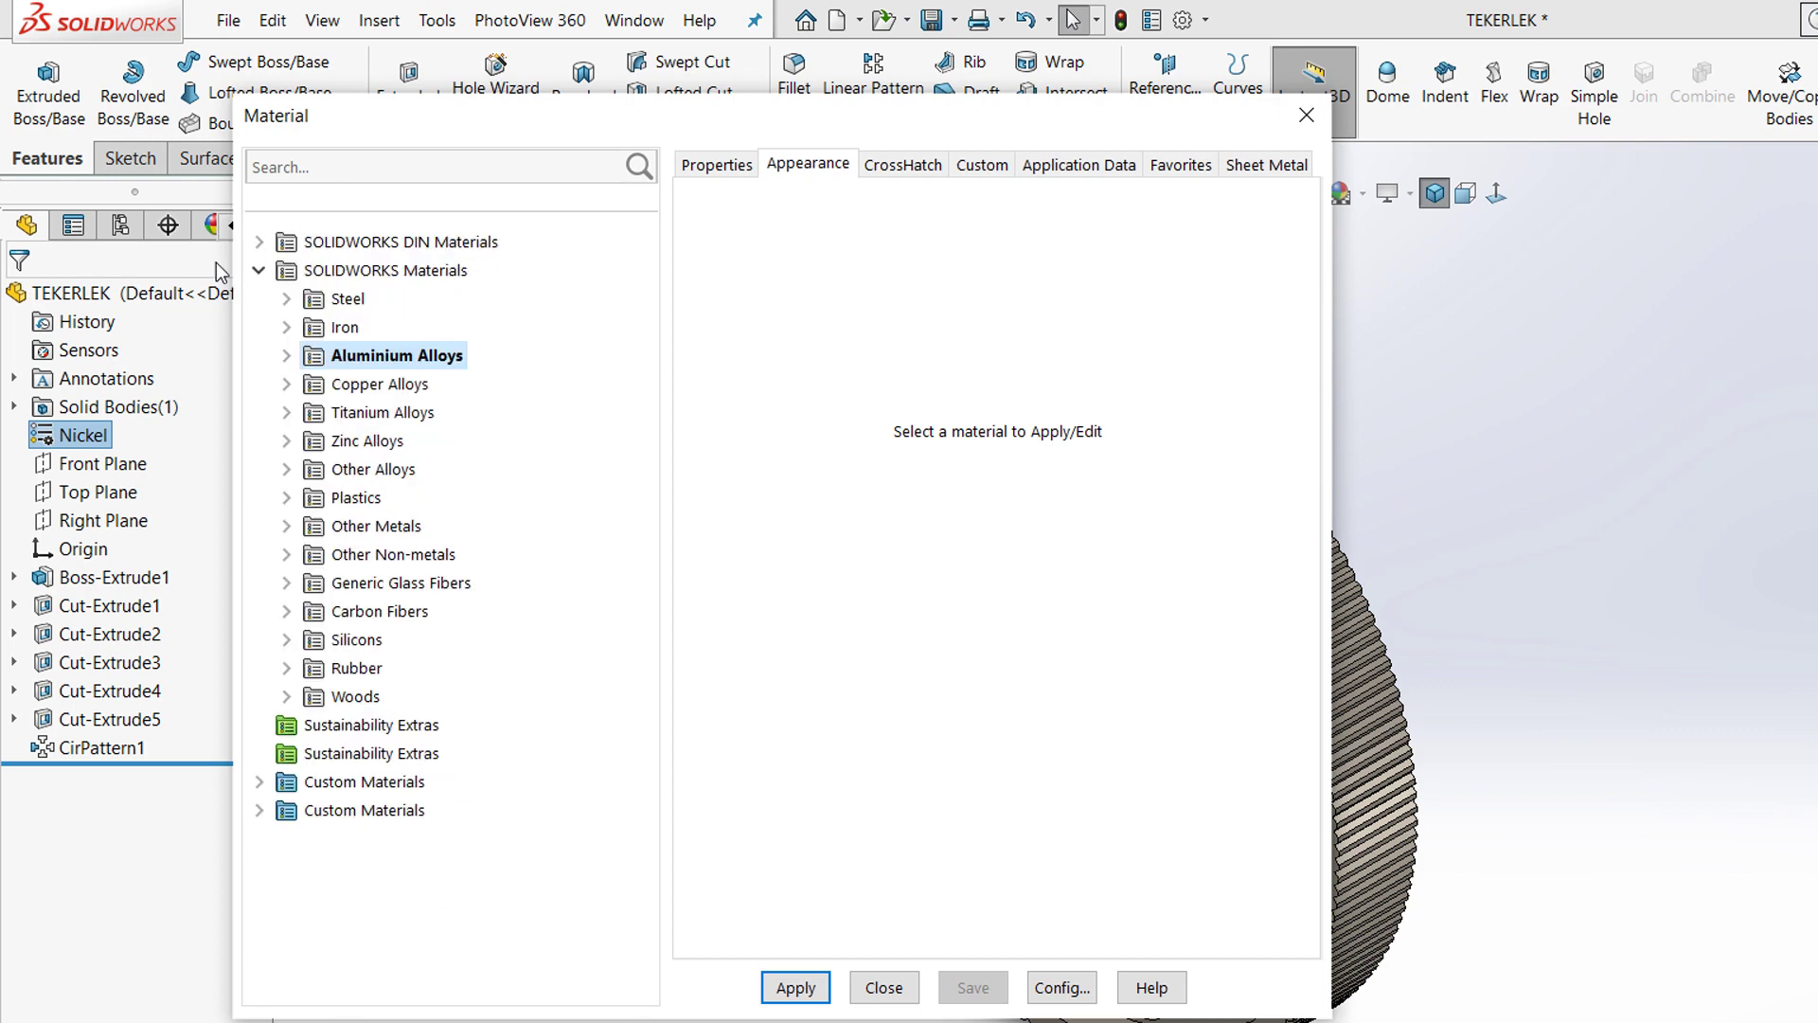
key("Down")
key("Right")
key("Left")
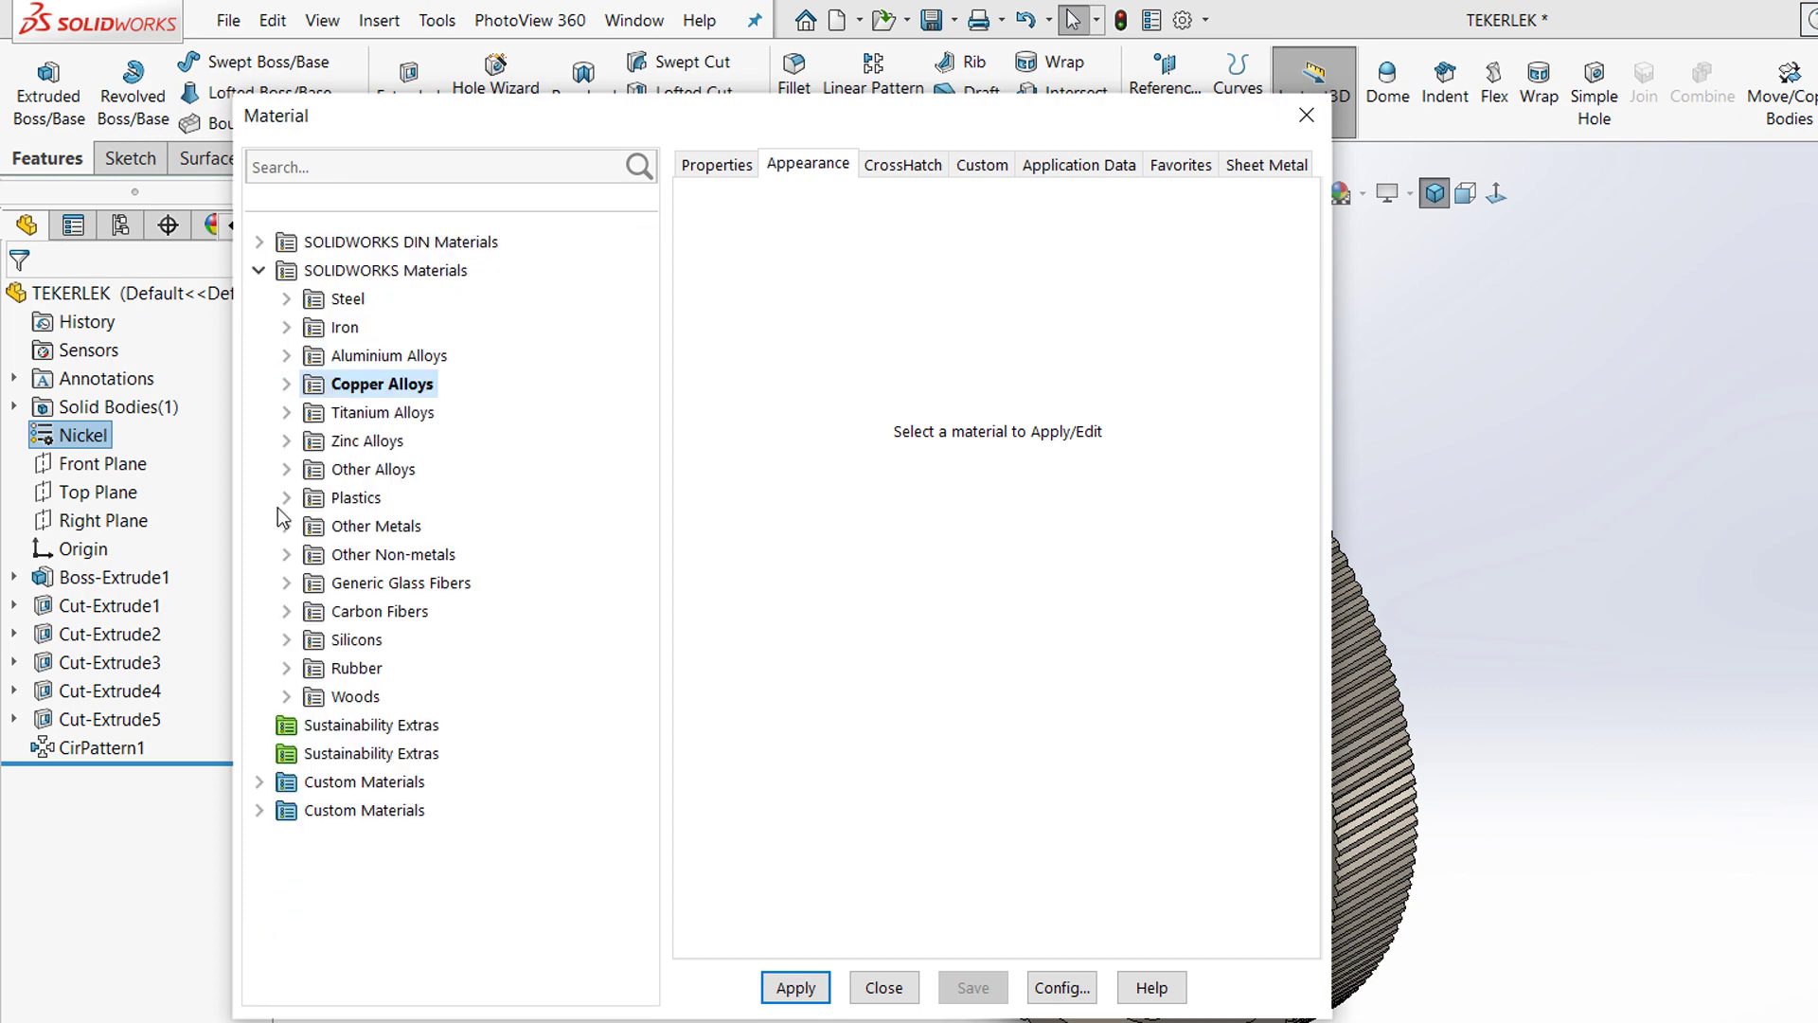
Choose Teak from the Woods materials and apply it to the wheel
key("w")
key("Right")
key("Down")
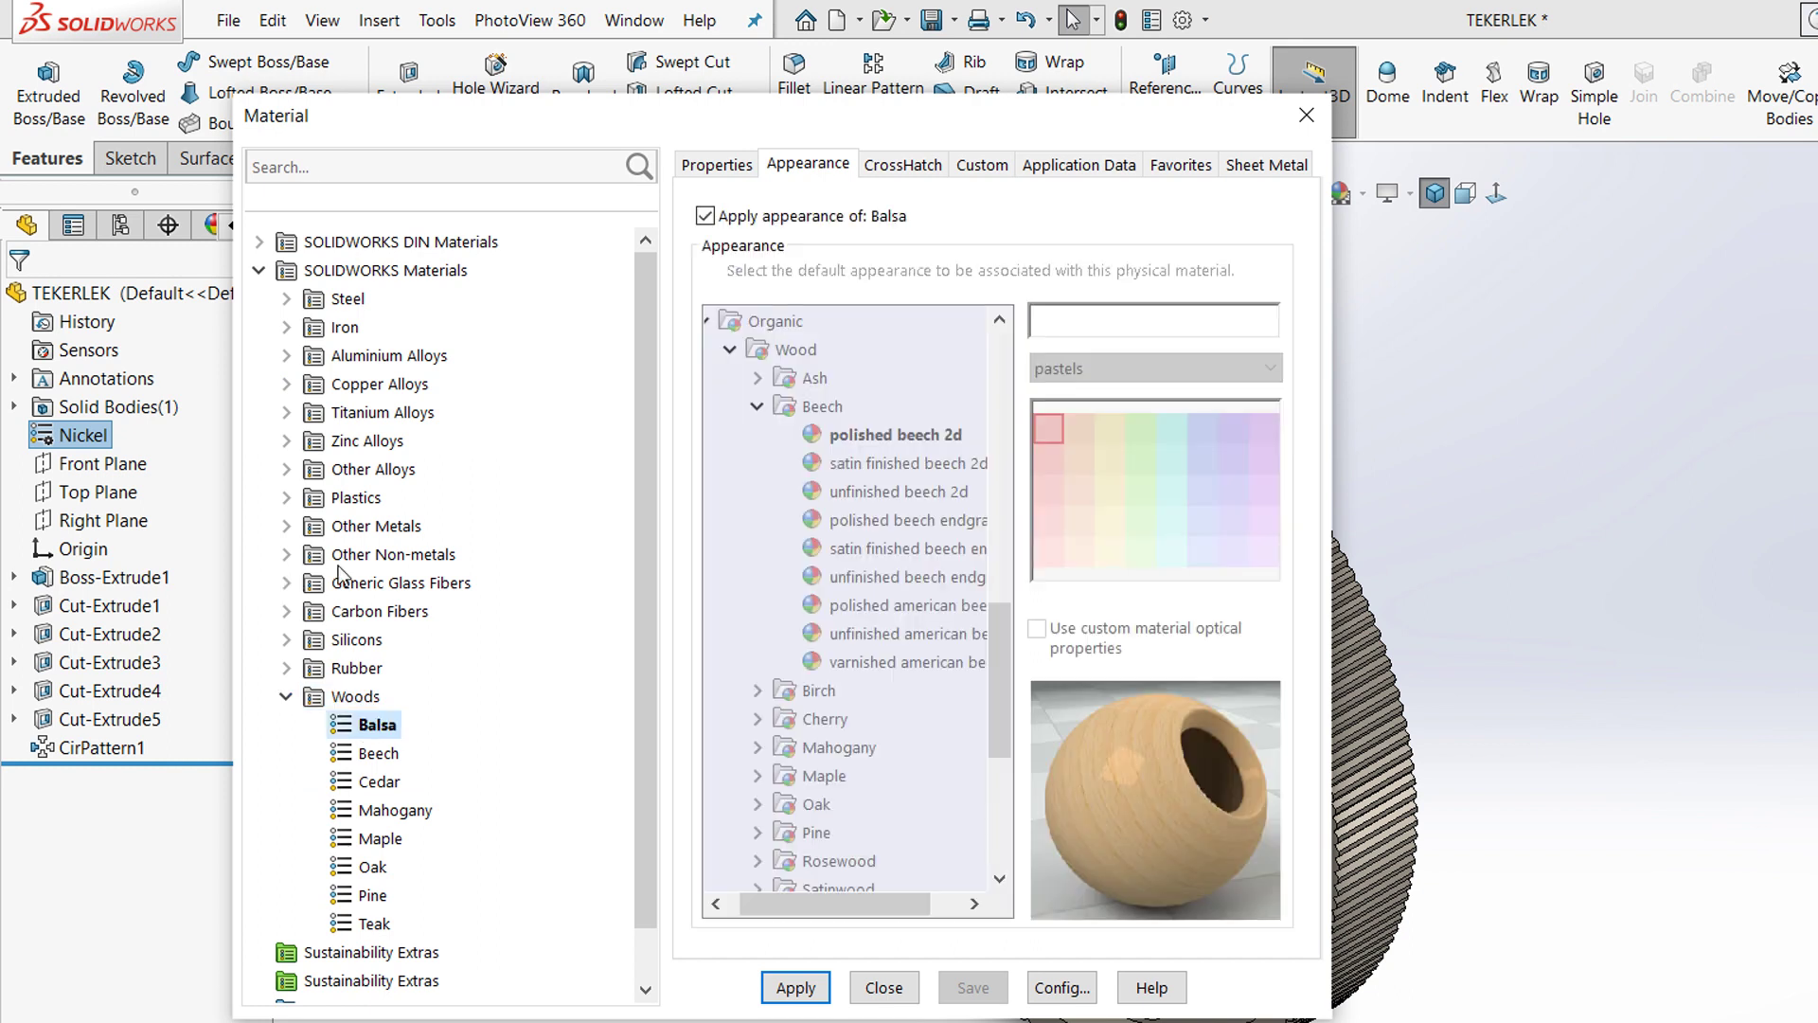
scroll(492, 537, "down", 1)
key("Down")
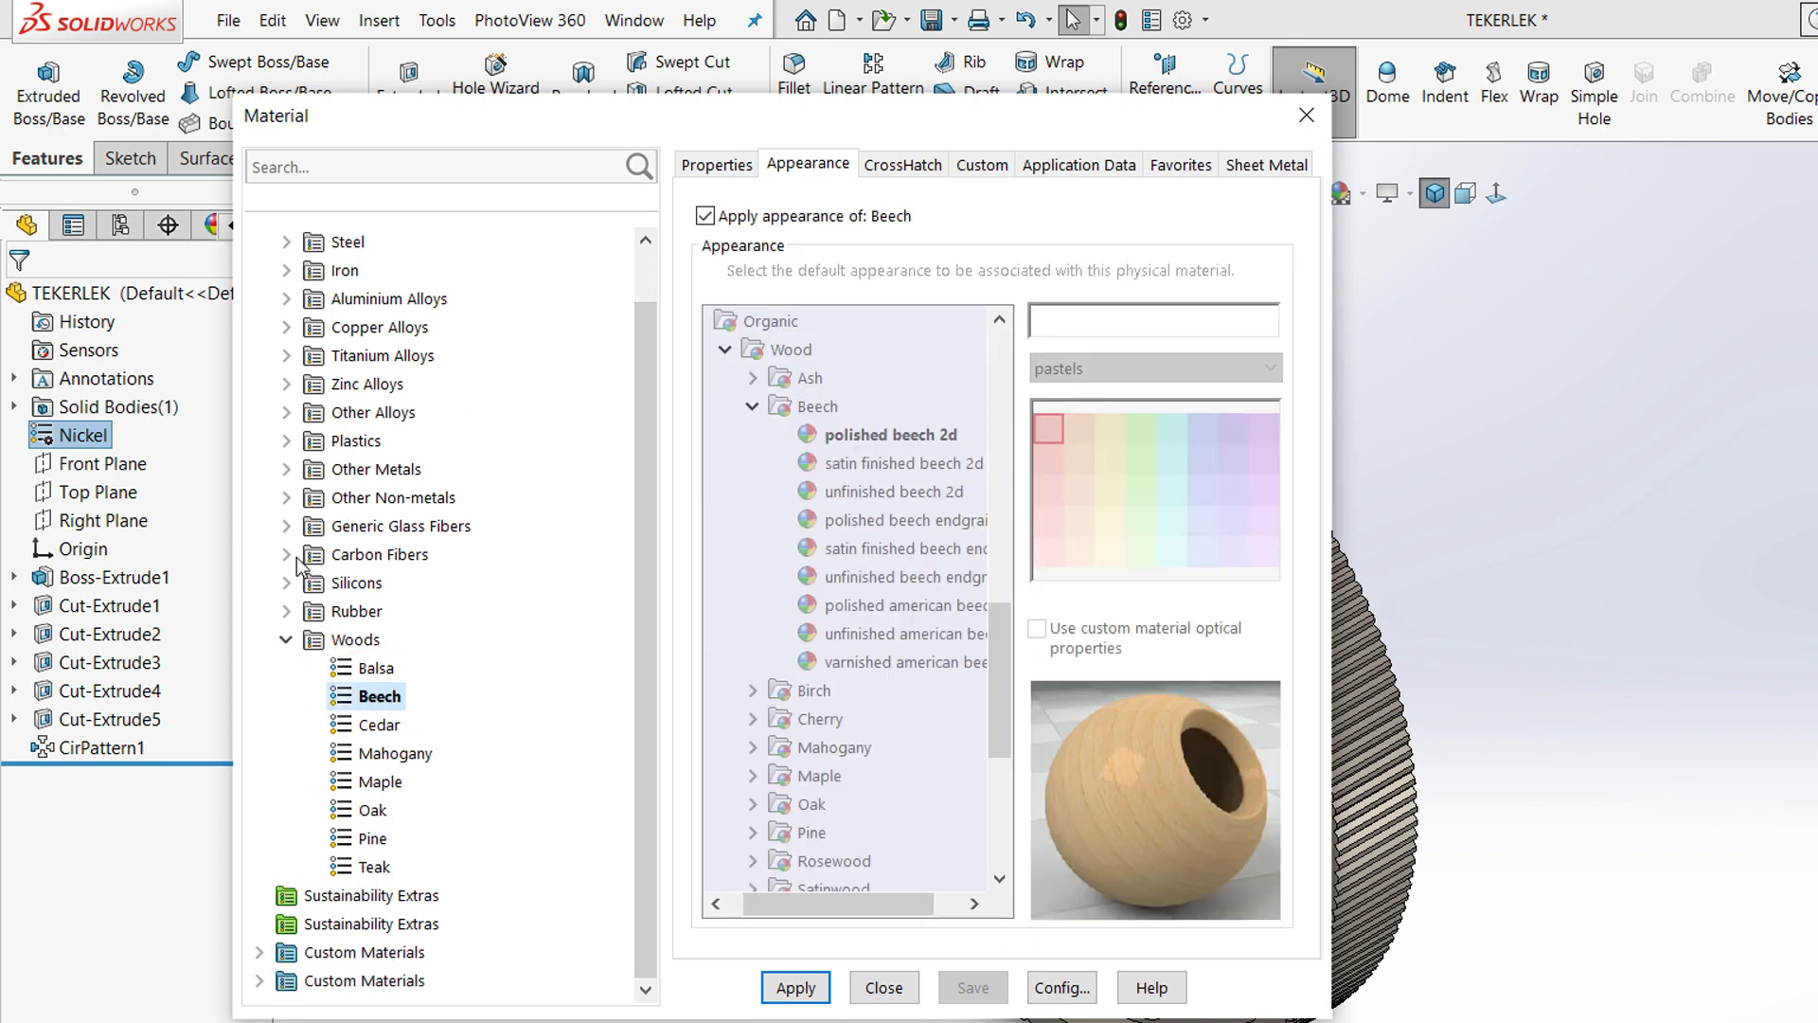
key("Down")
key("Down")
key("Down")
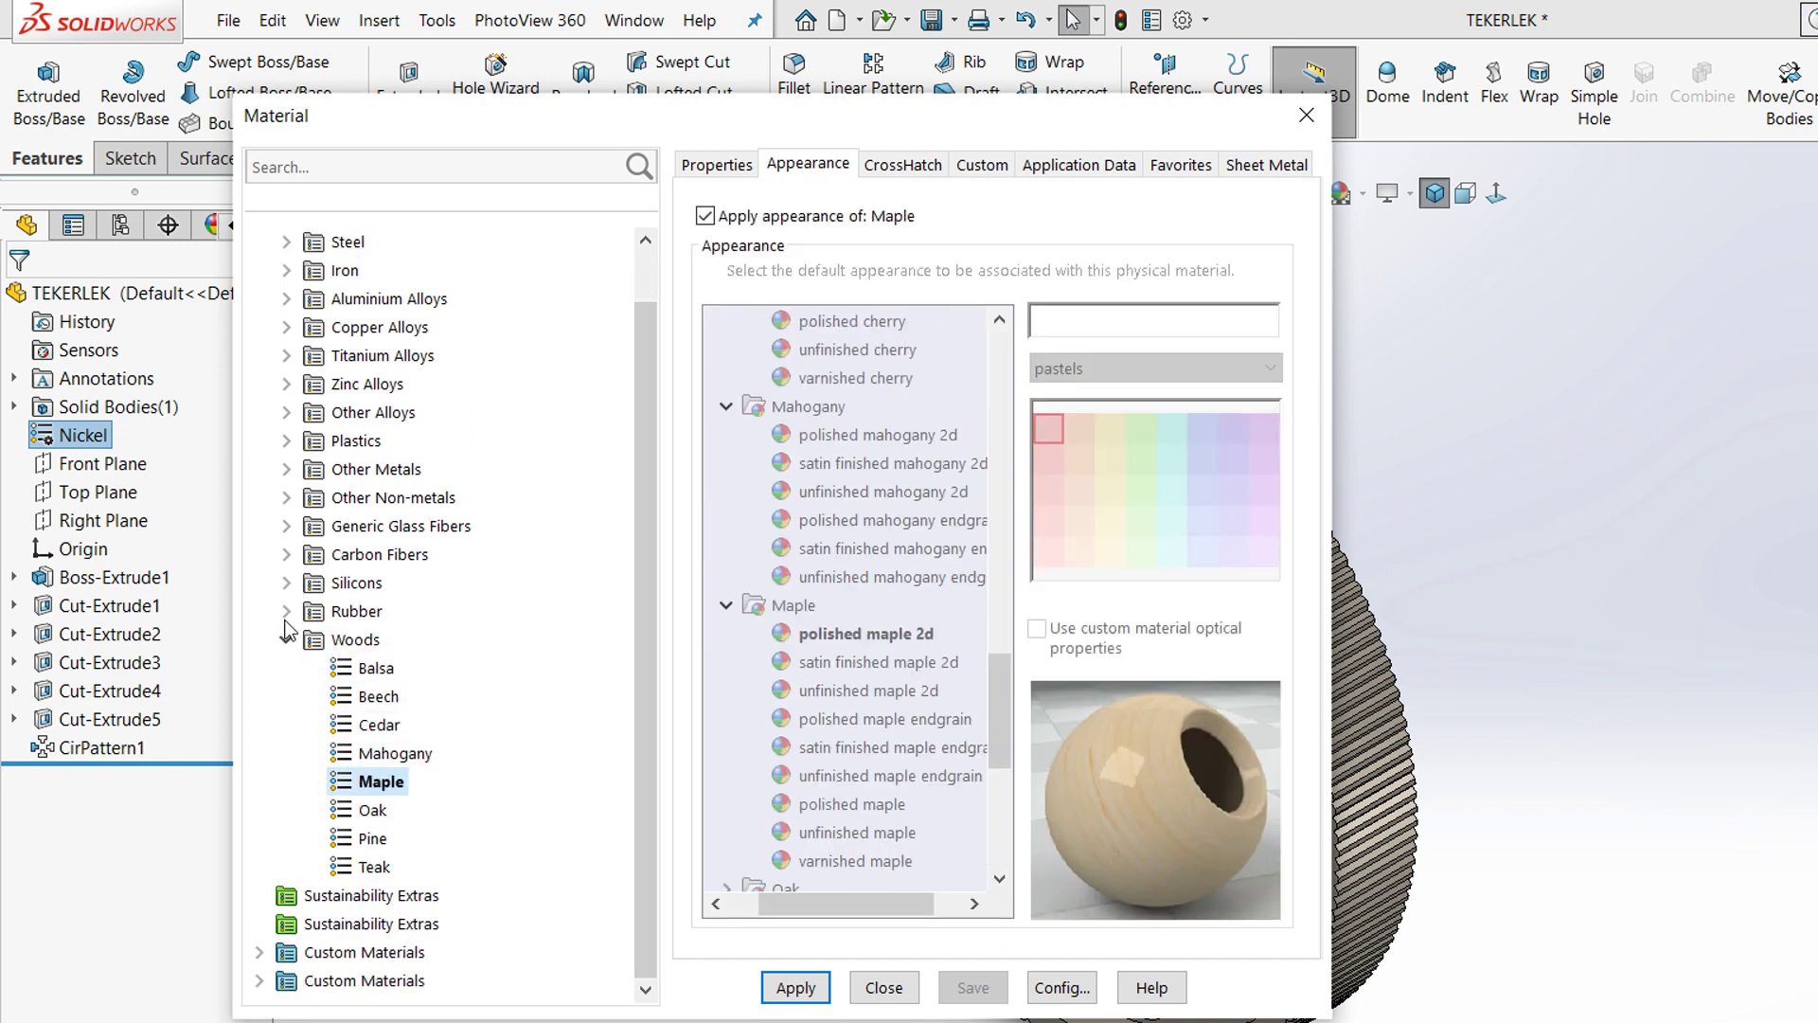
key("Down")
key("Down")
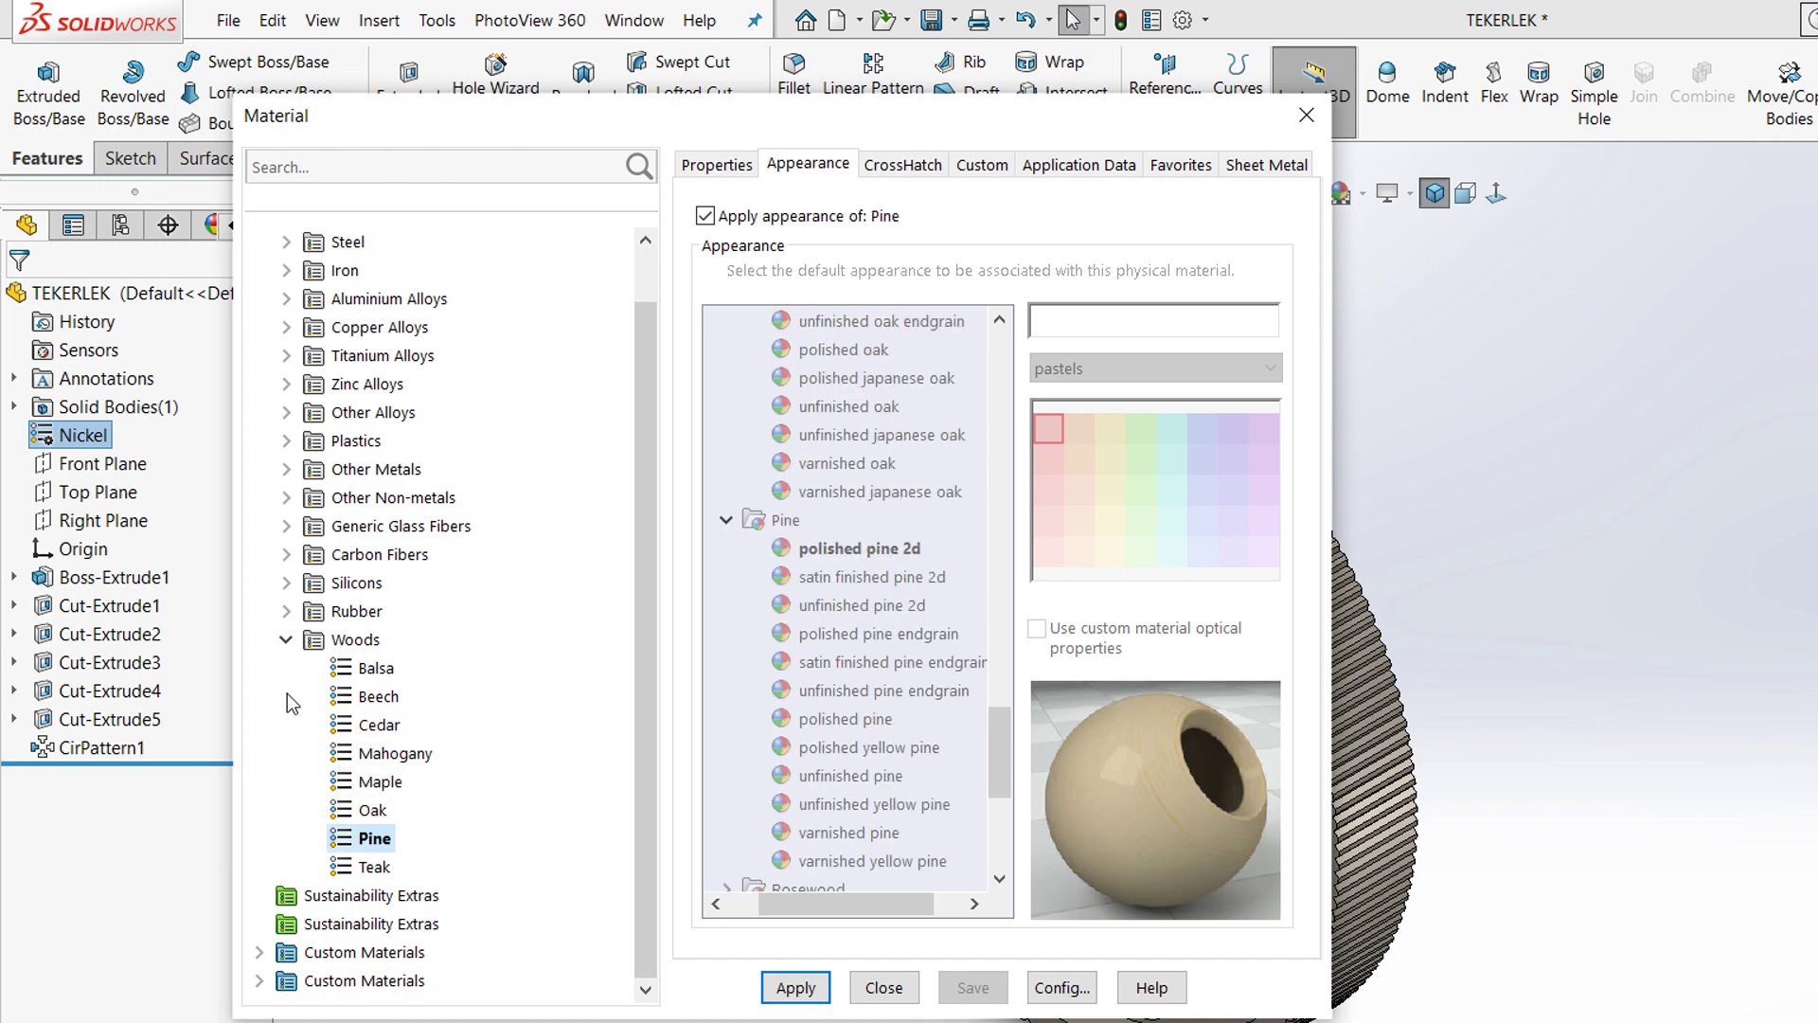
key("Down")
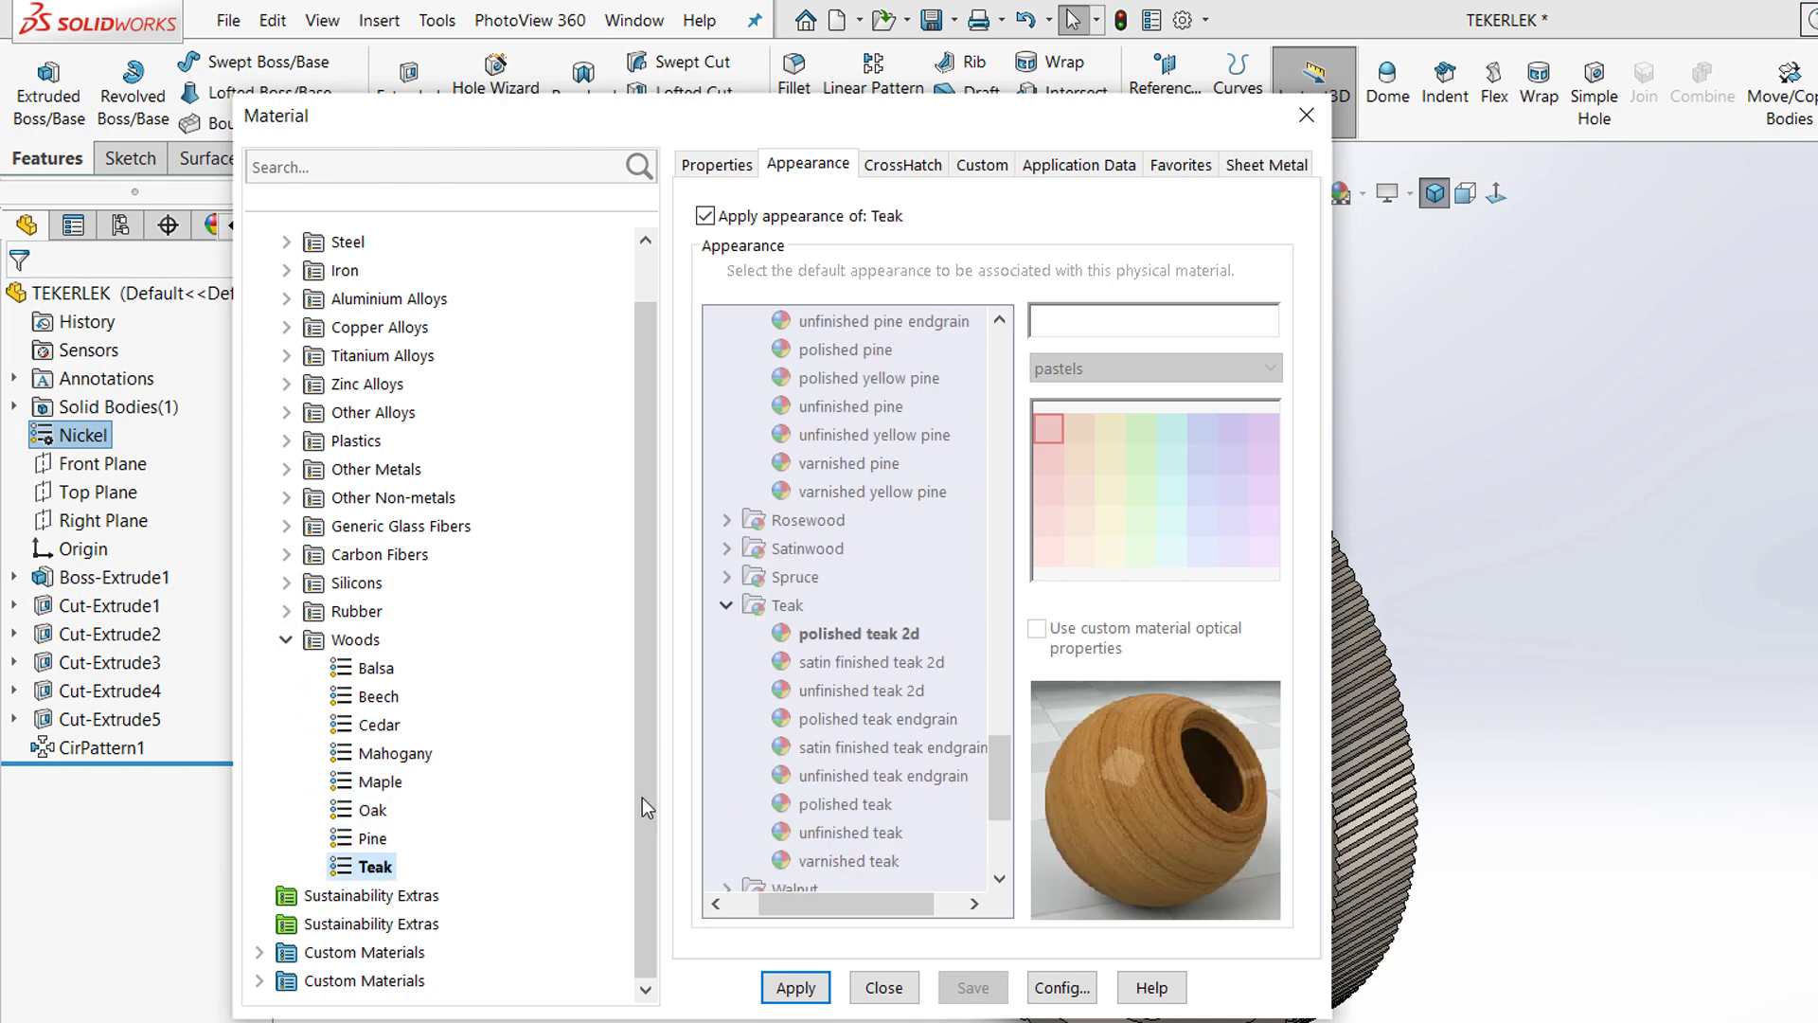
key("Return")
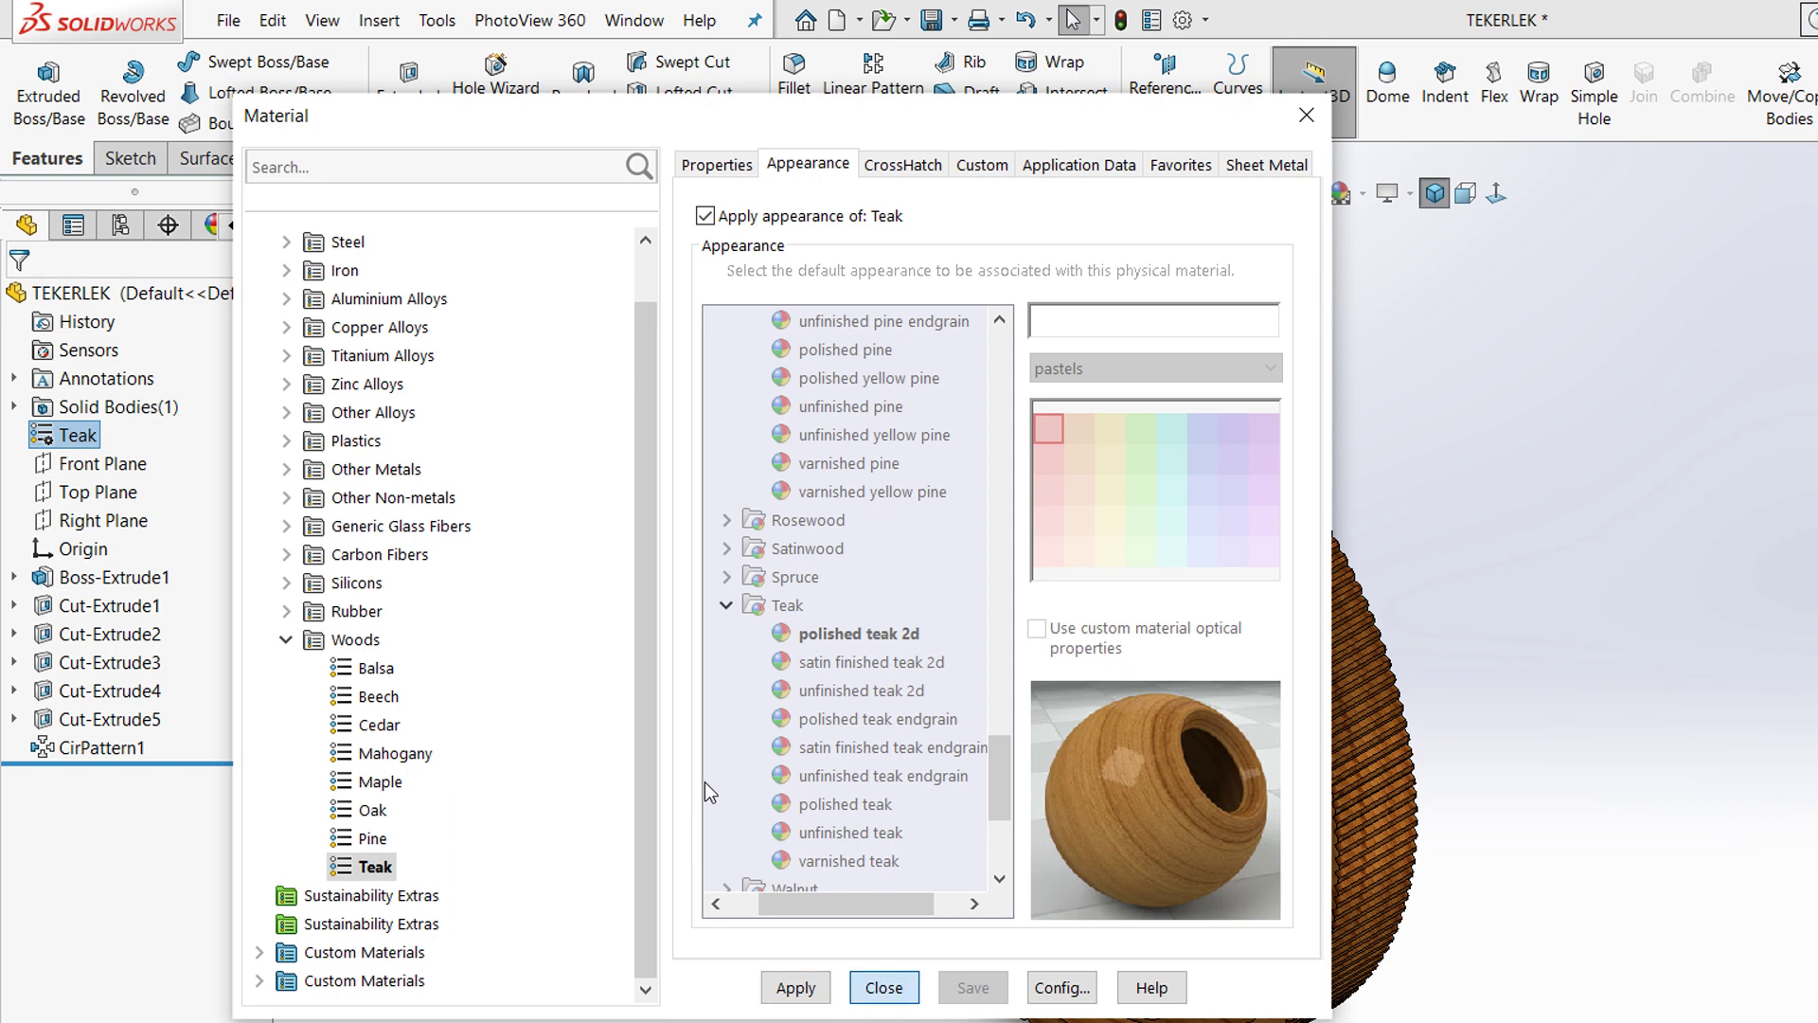
key("Return")
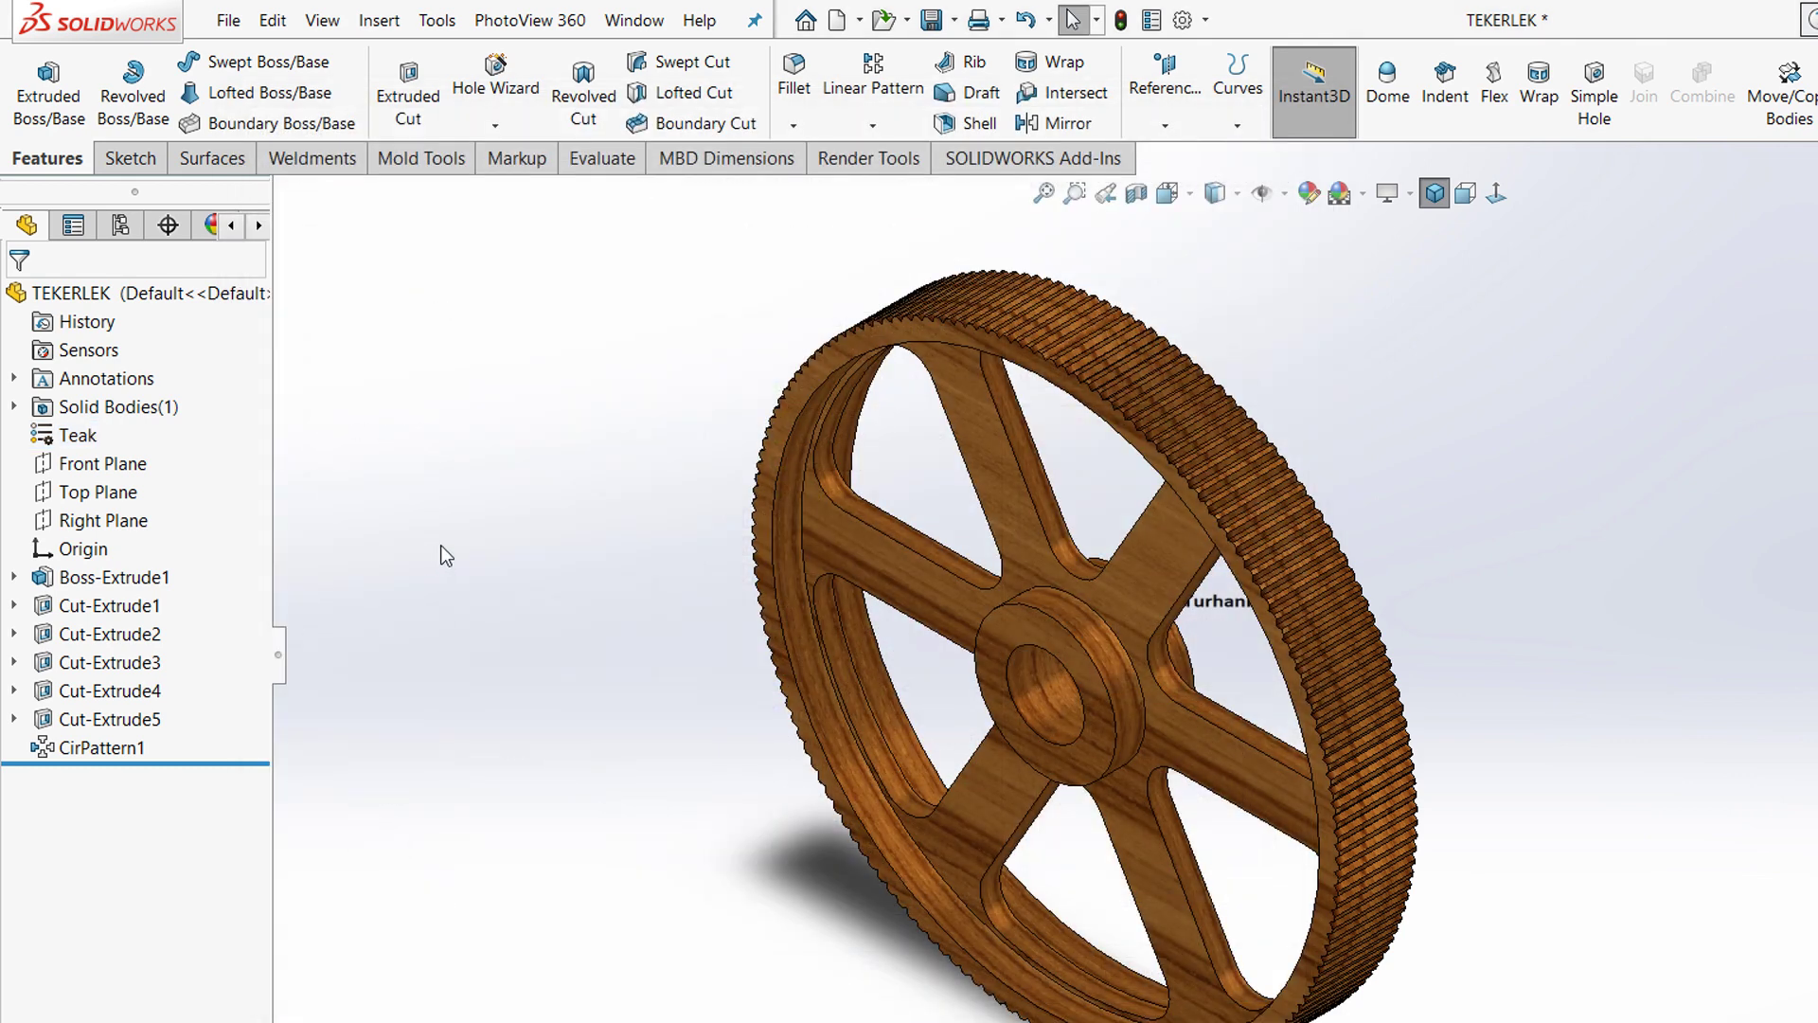
Select a spoke face and choose to apply a new appearance to the whole part
key("Right")
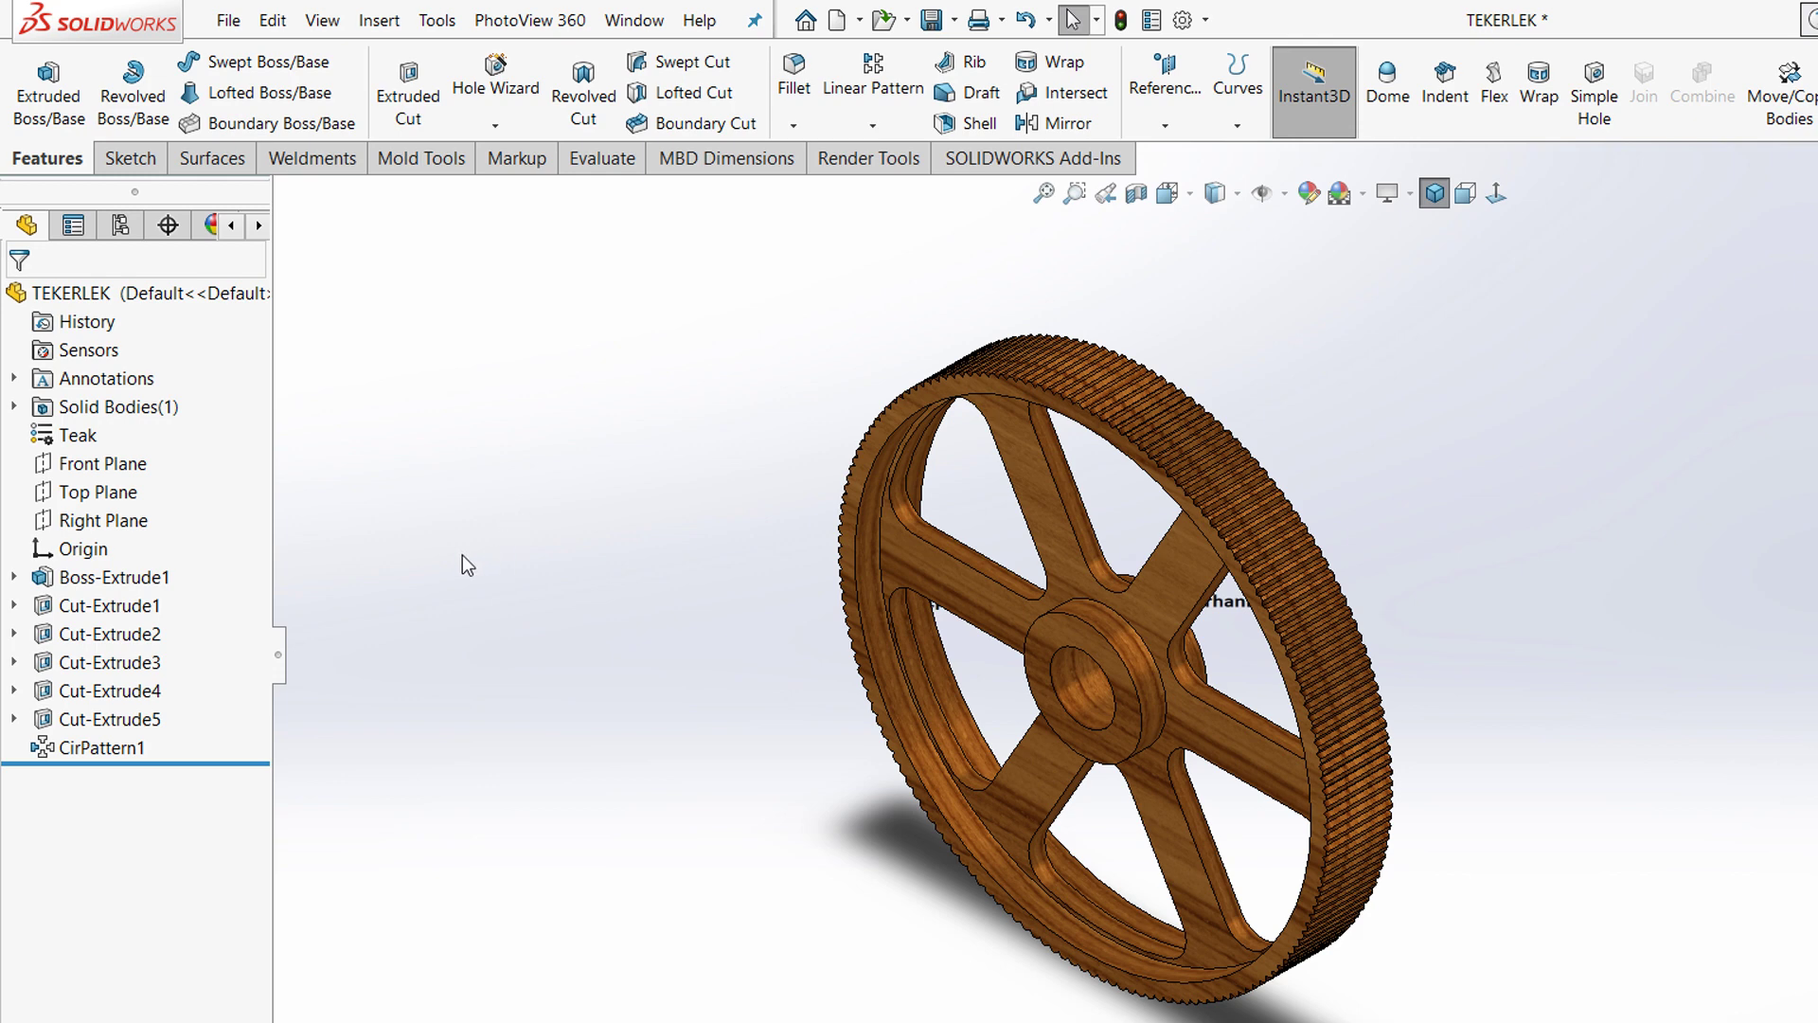
left_click(851, 450)
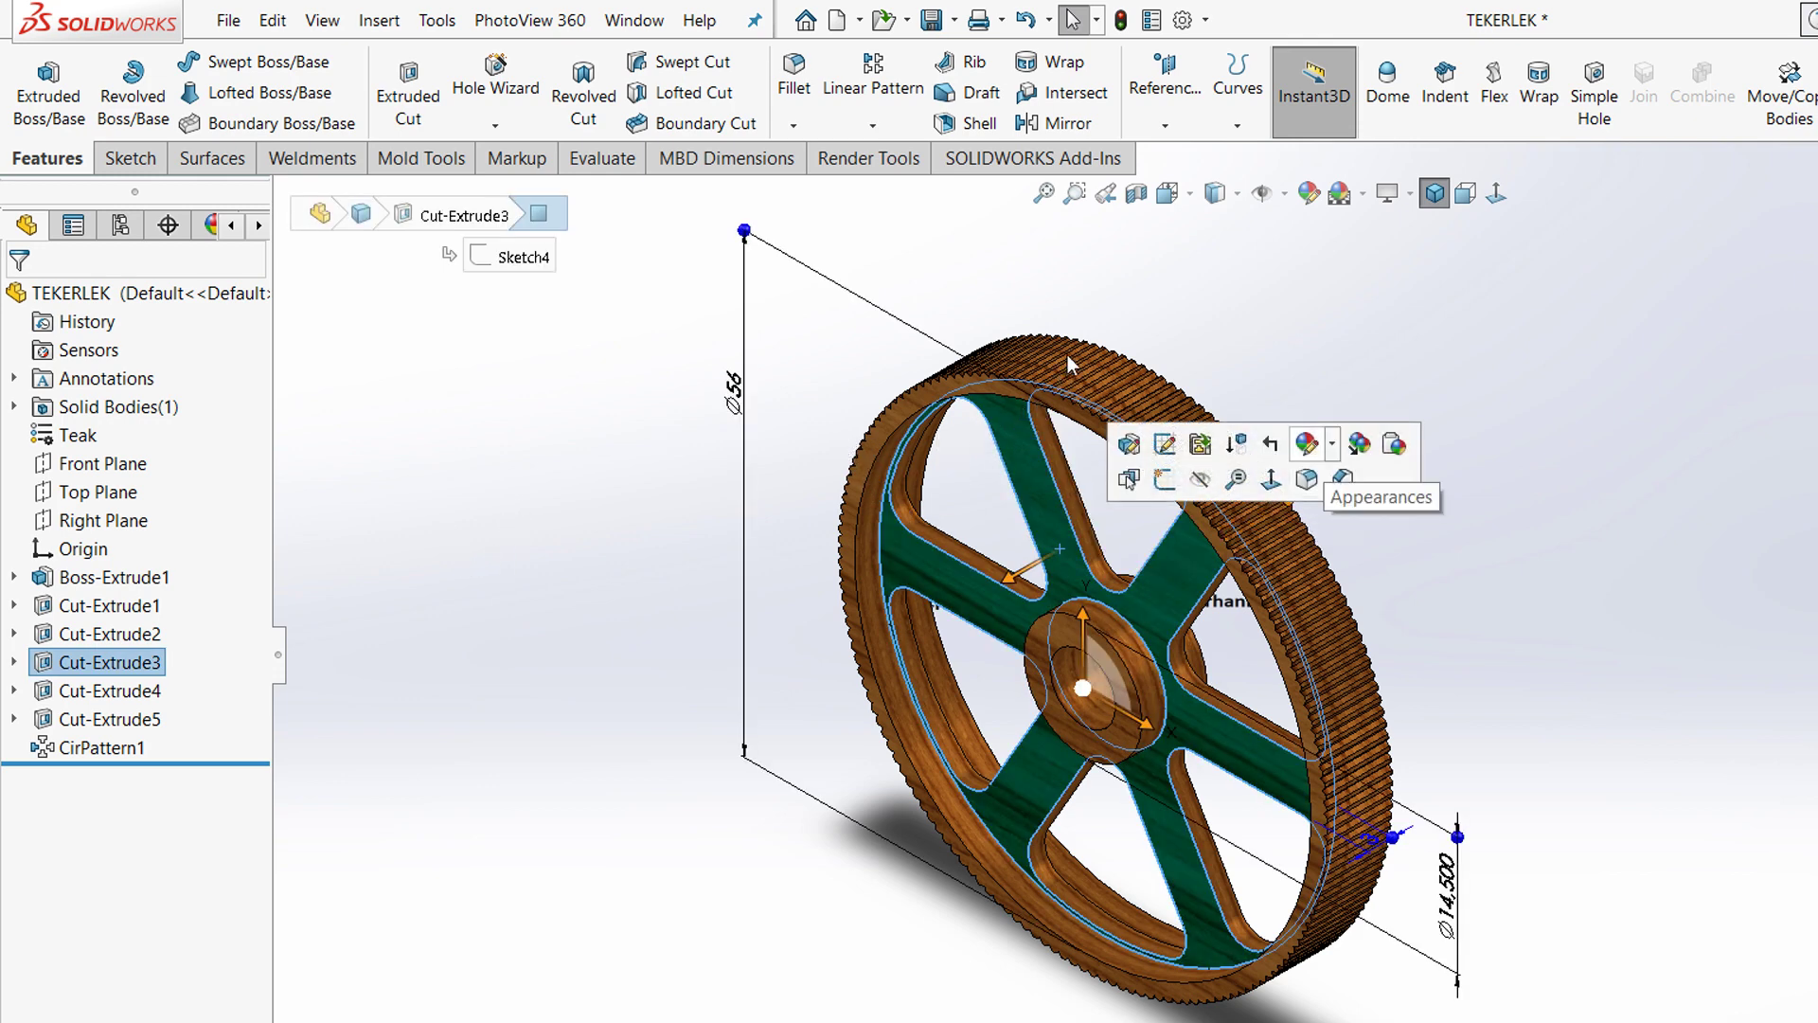
left_click(1307, 443)
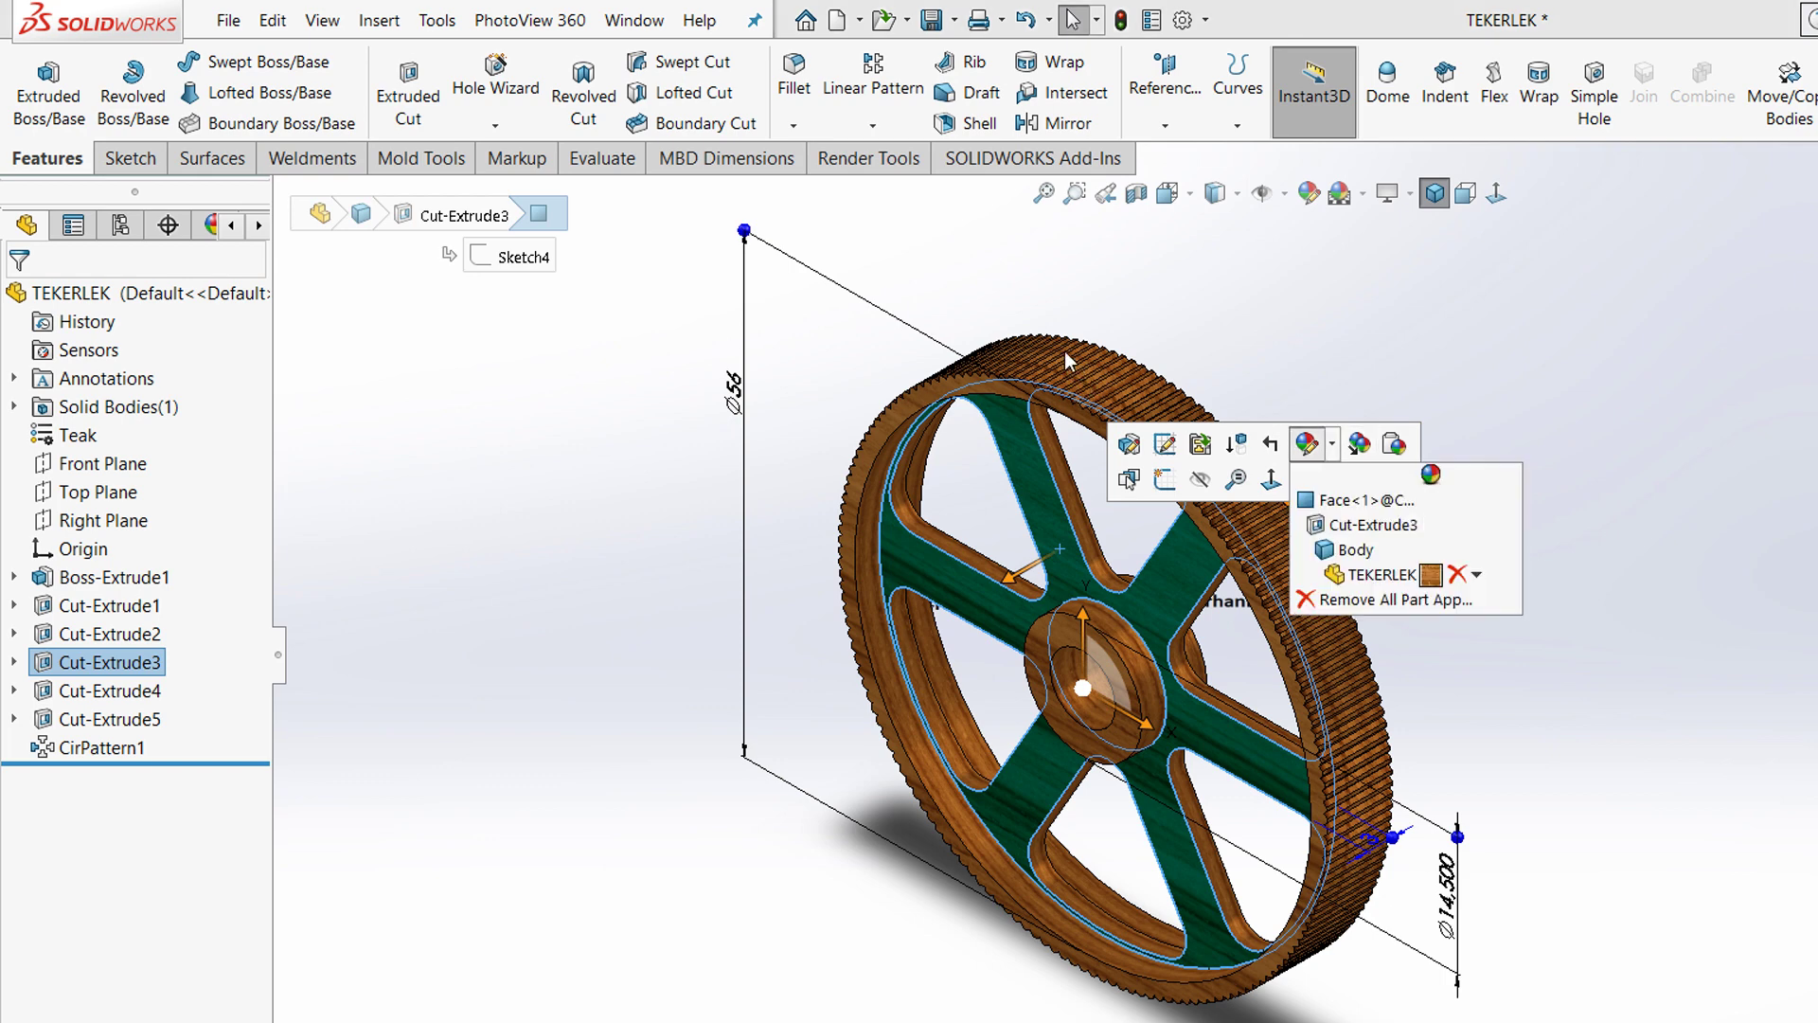
left_click(1355, 549)
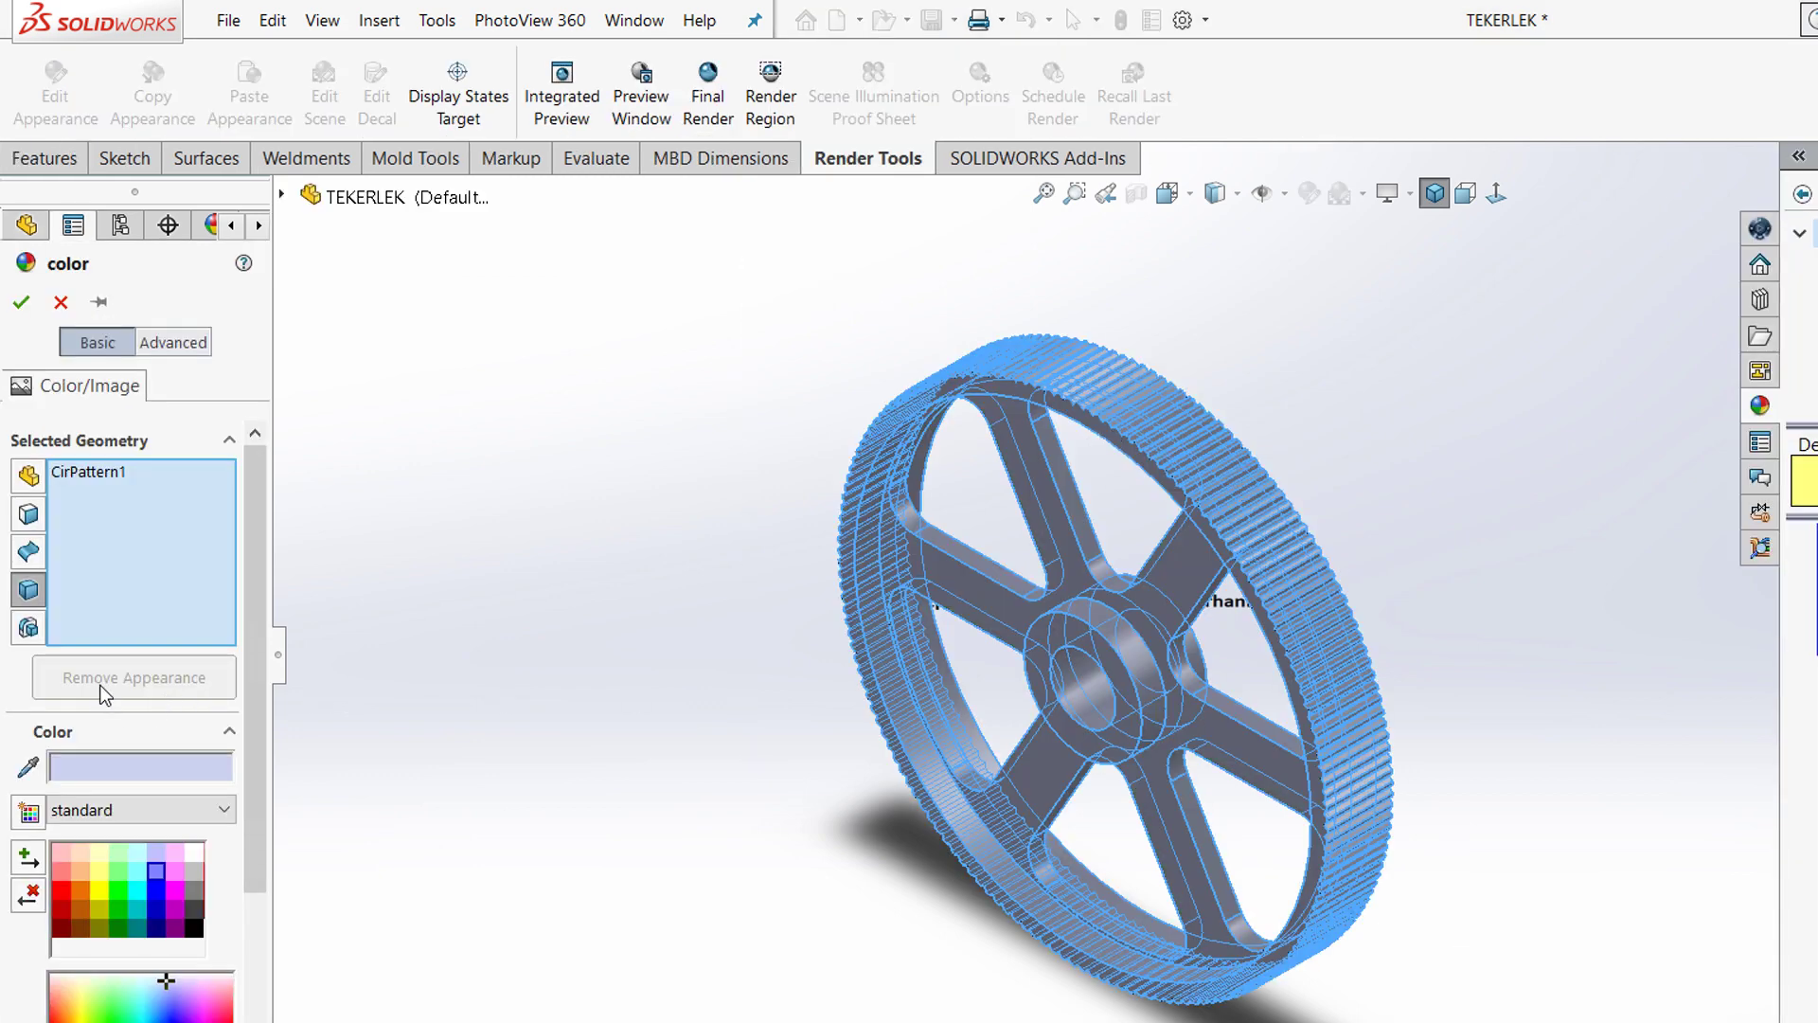
Try pink, dark red and blue swatches, then confirm red as the part colour
left_click(61, 851)
left_click(61, 890)
key("Right")
key("Right")
key("Right")
key("Right")
key("Right")
key("Left")
key("Right")
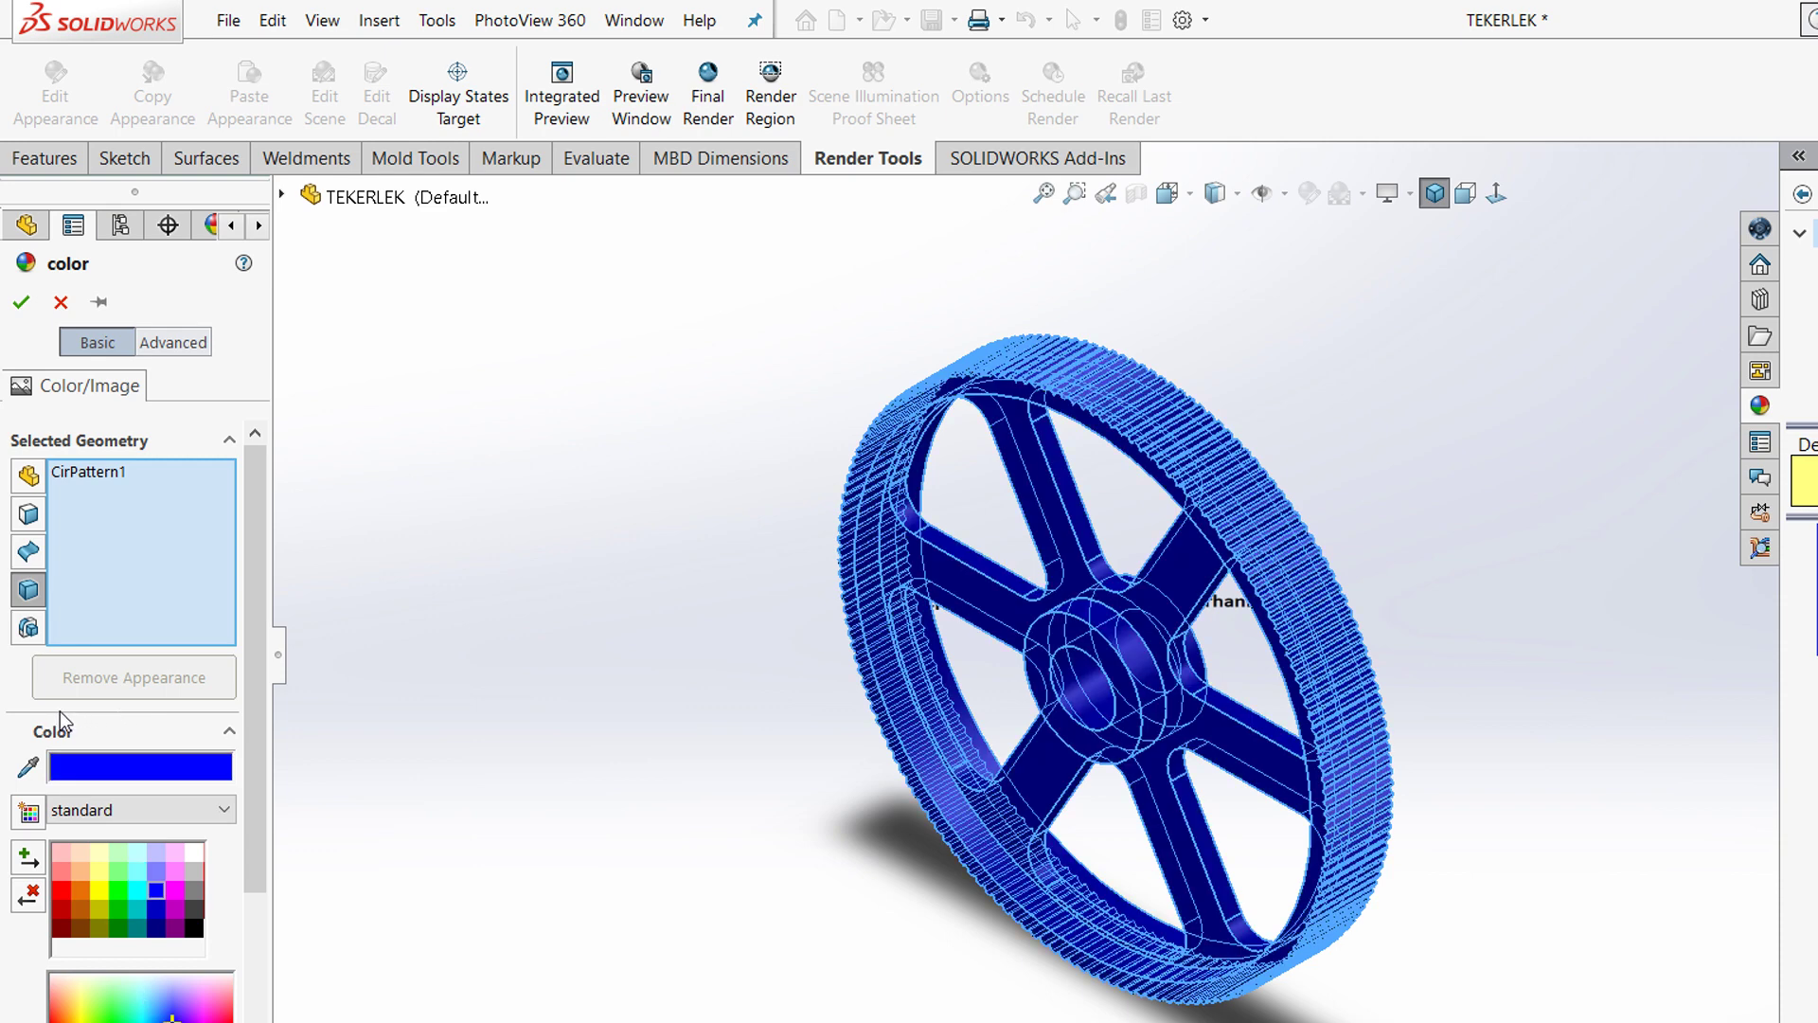
key("Left")
key("Left")
key("Left")
left_click(21, 301)
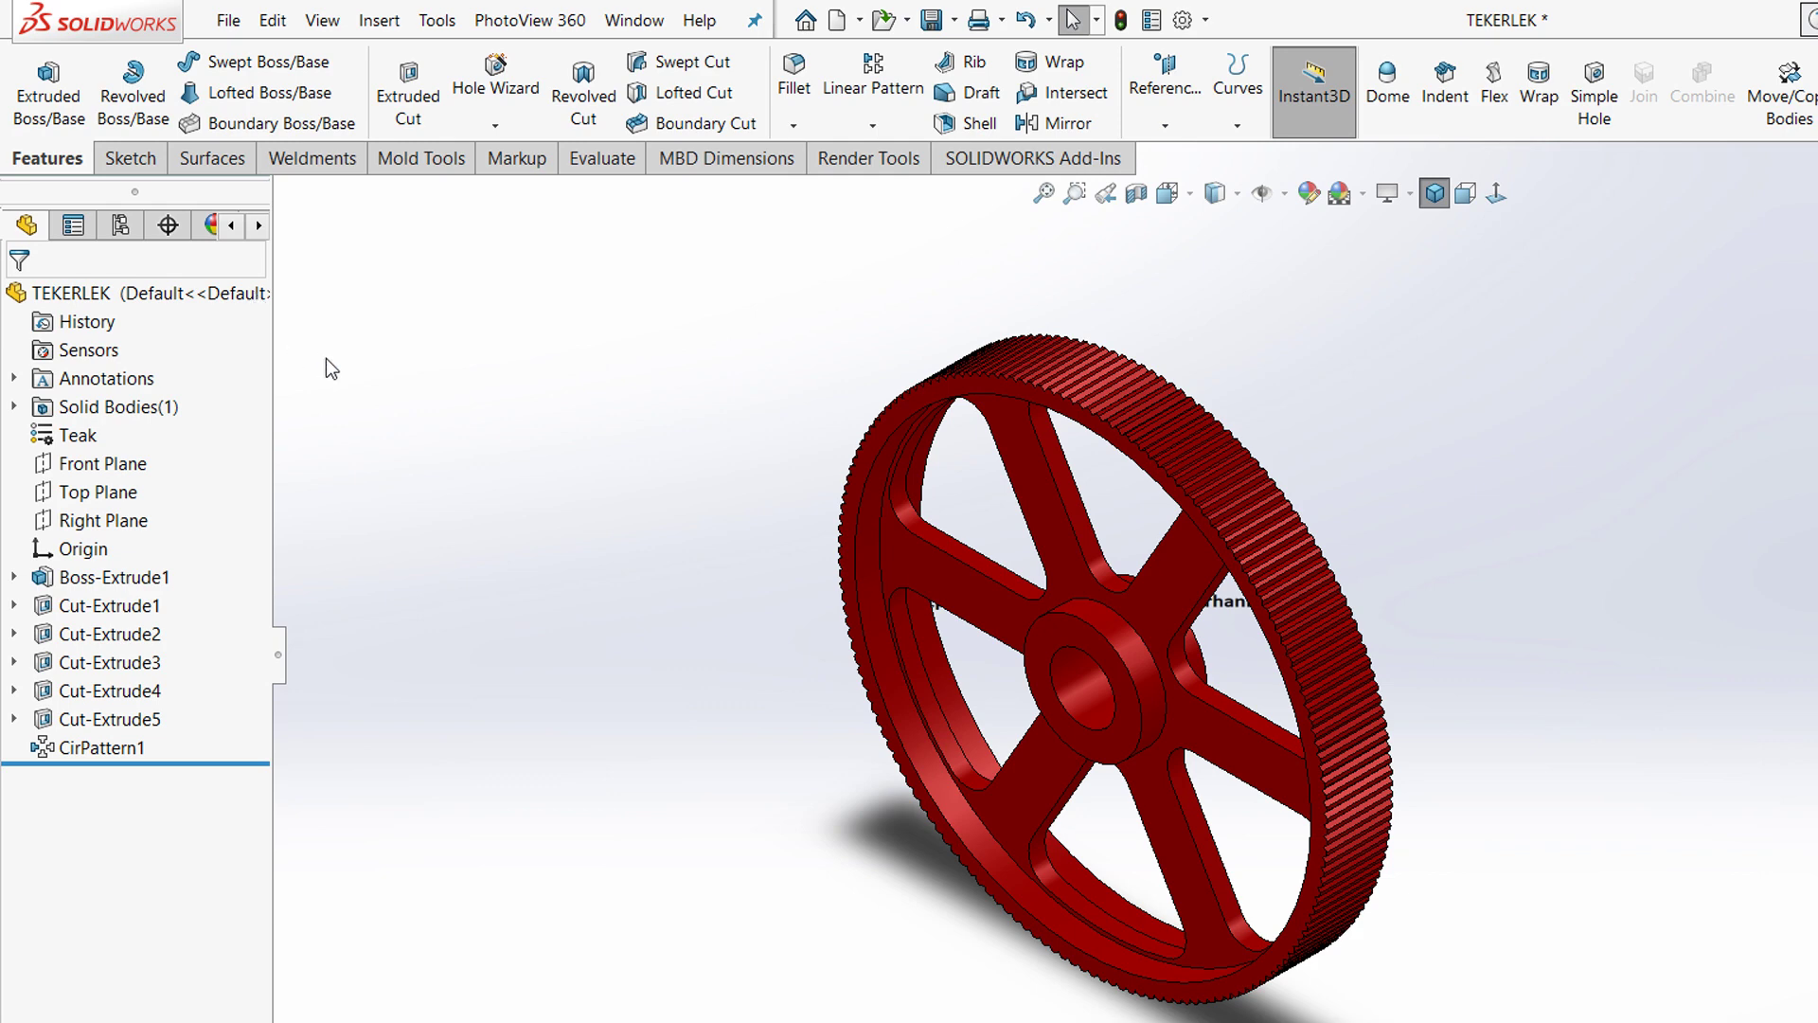
Drag the rollback bar up past Cut-Extrude5 to just below Boss-Extrude1
left_click_drag(193, 614, 190, 480)
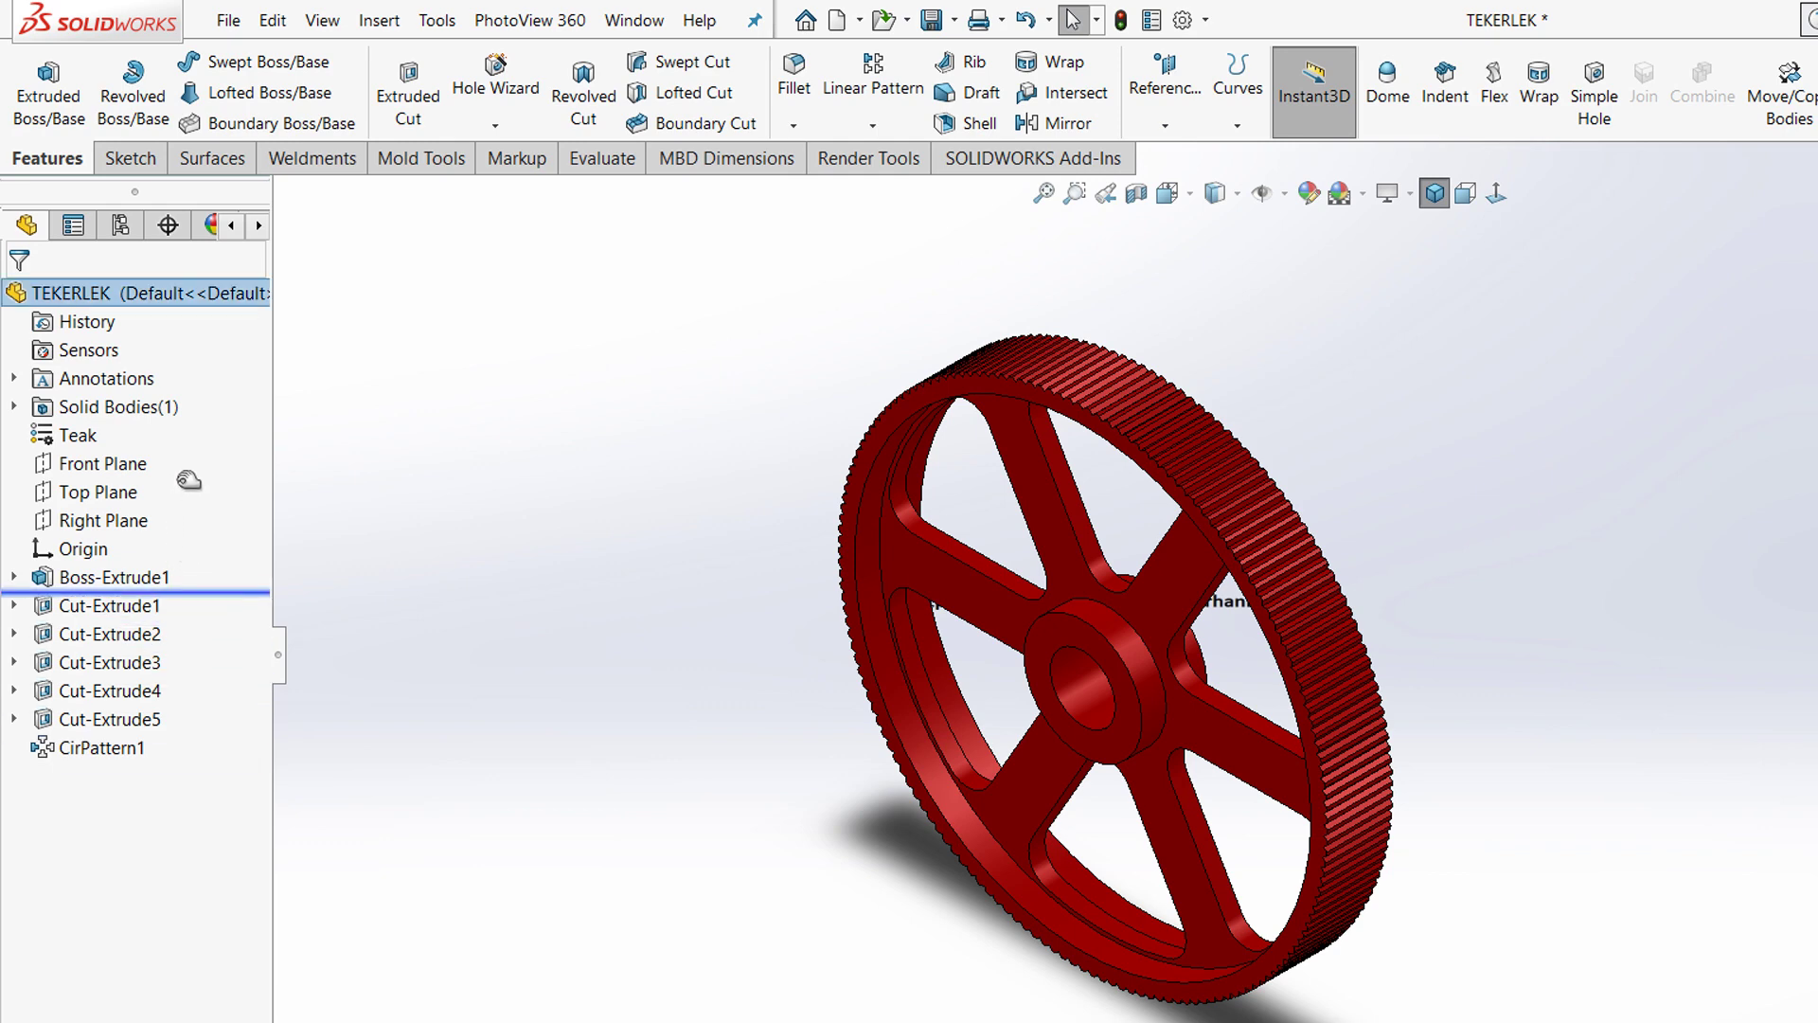
left_click_drag(189, 480, 182, 480)
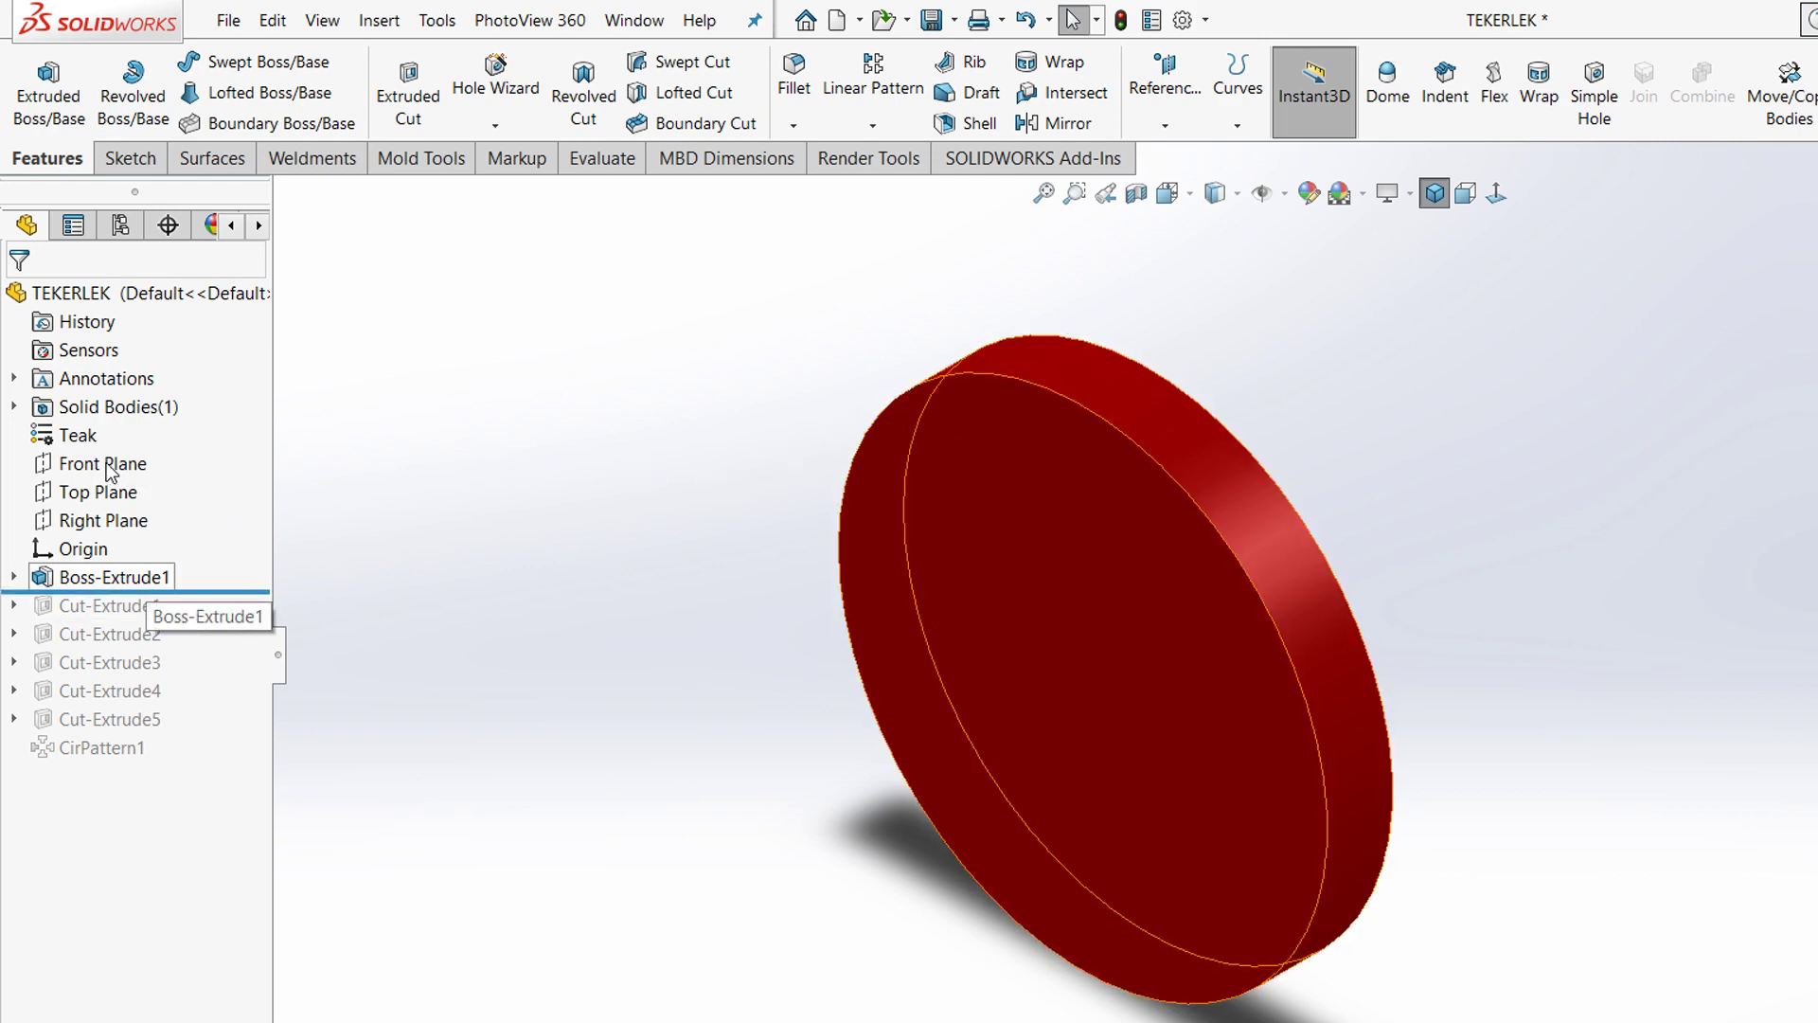
Change Boss-Extrude1's blind depth from 8 mm to 9 mm
right_click(132, 578)
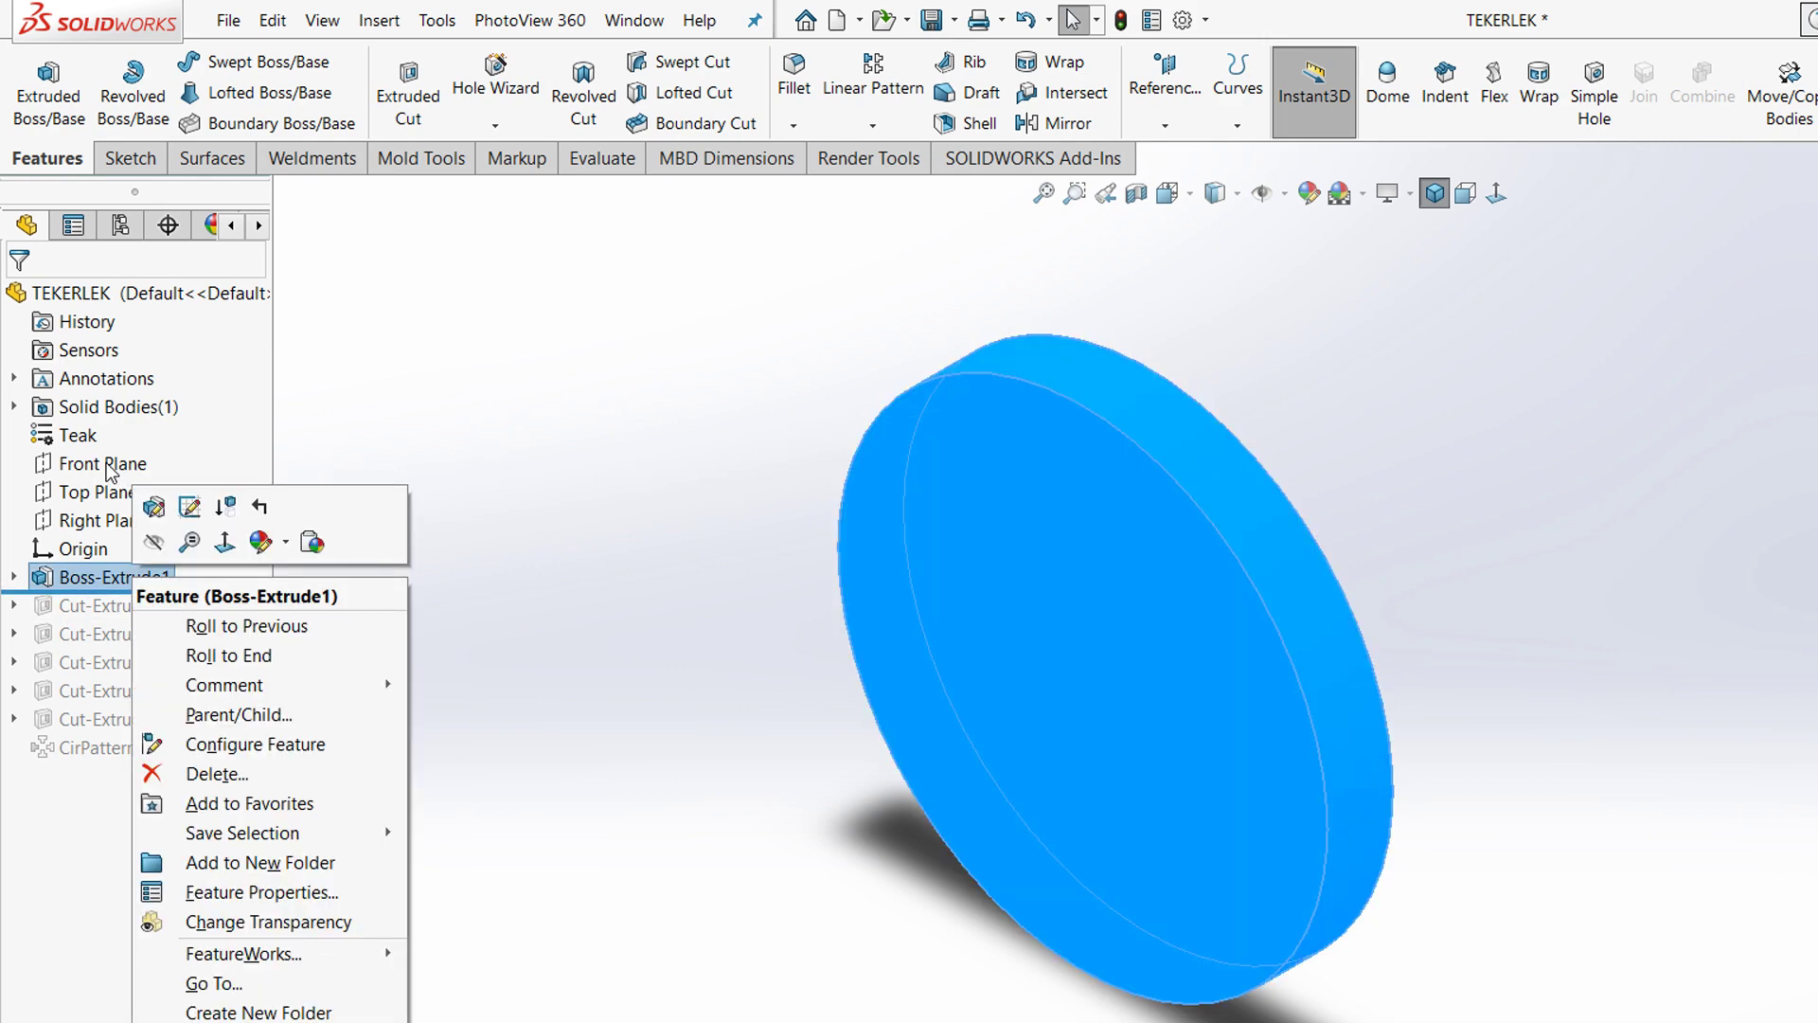
left_click(189, 506)
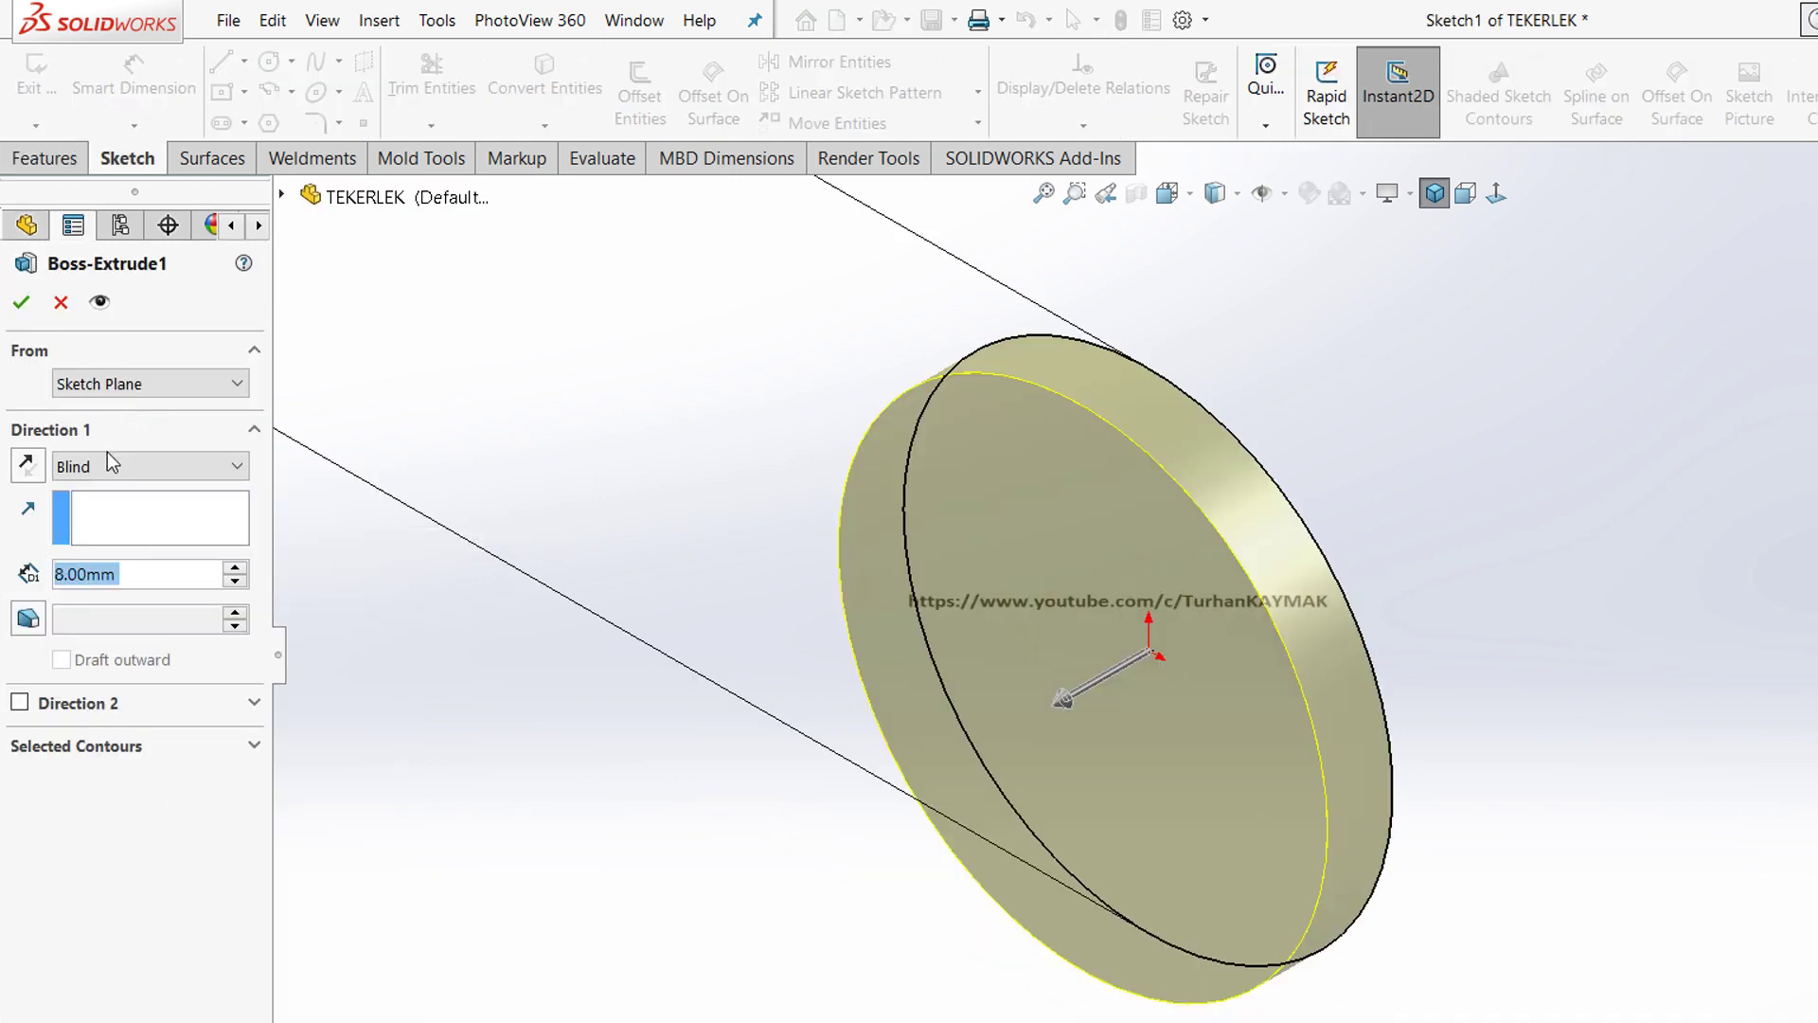
type("9")
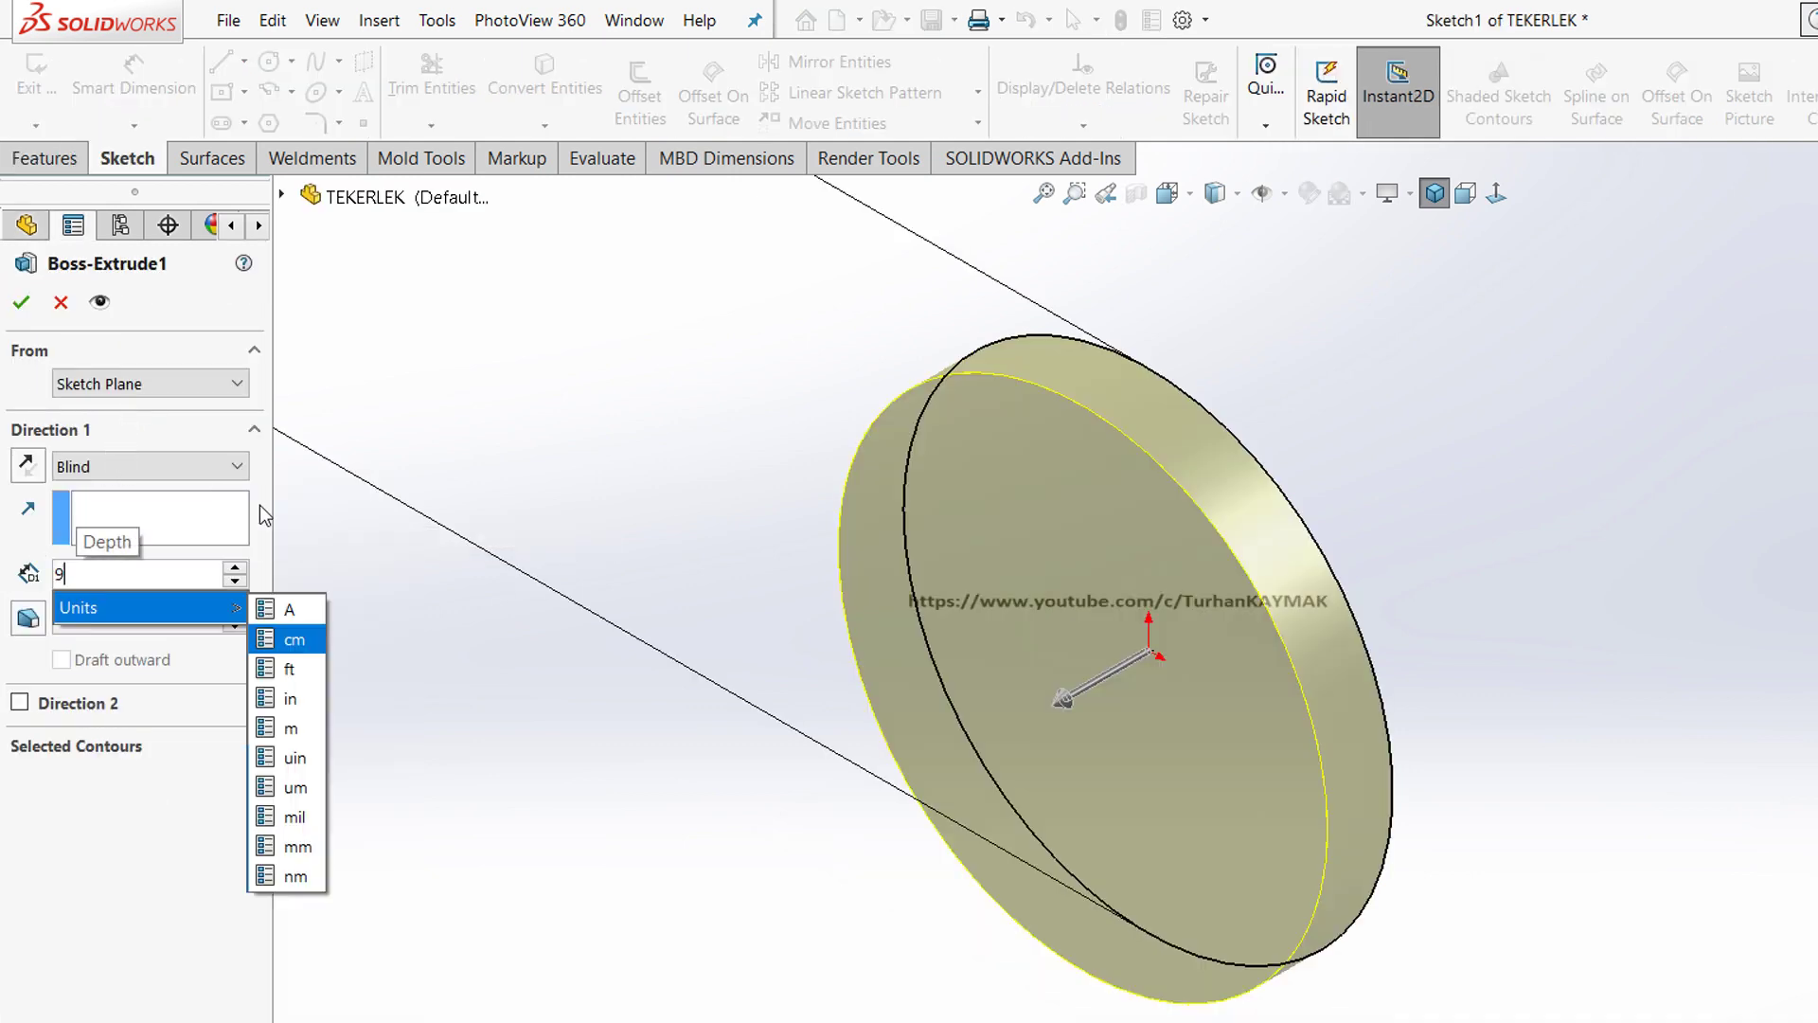
key("Return")
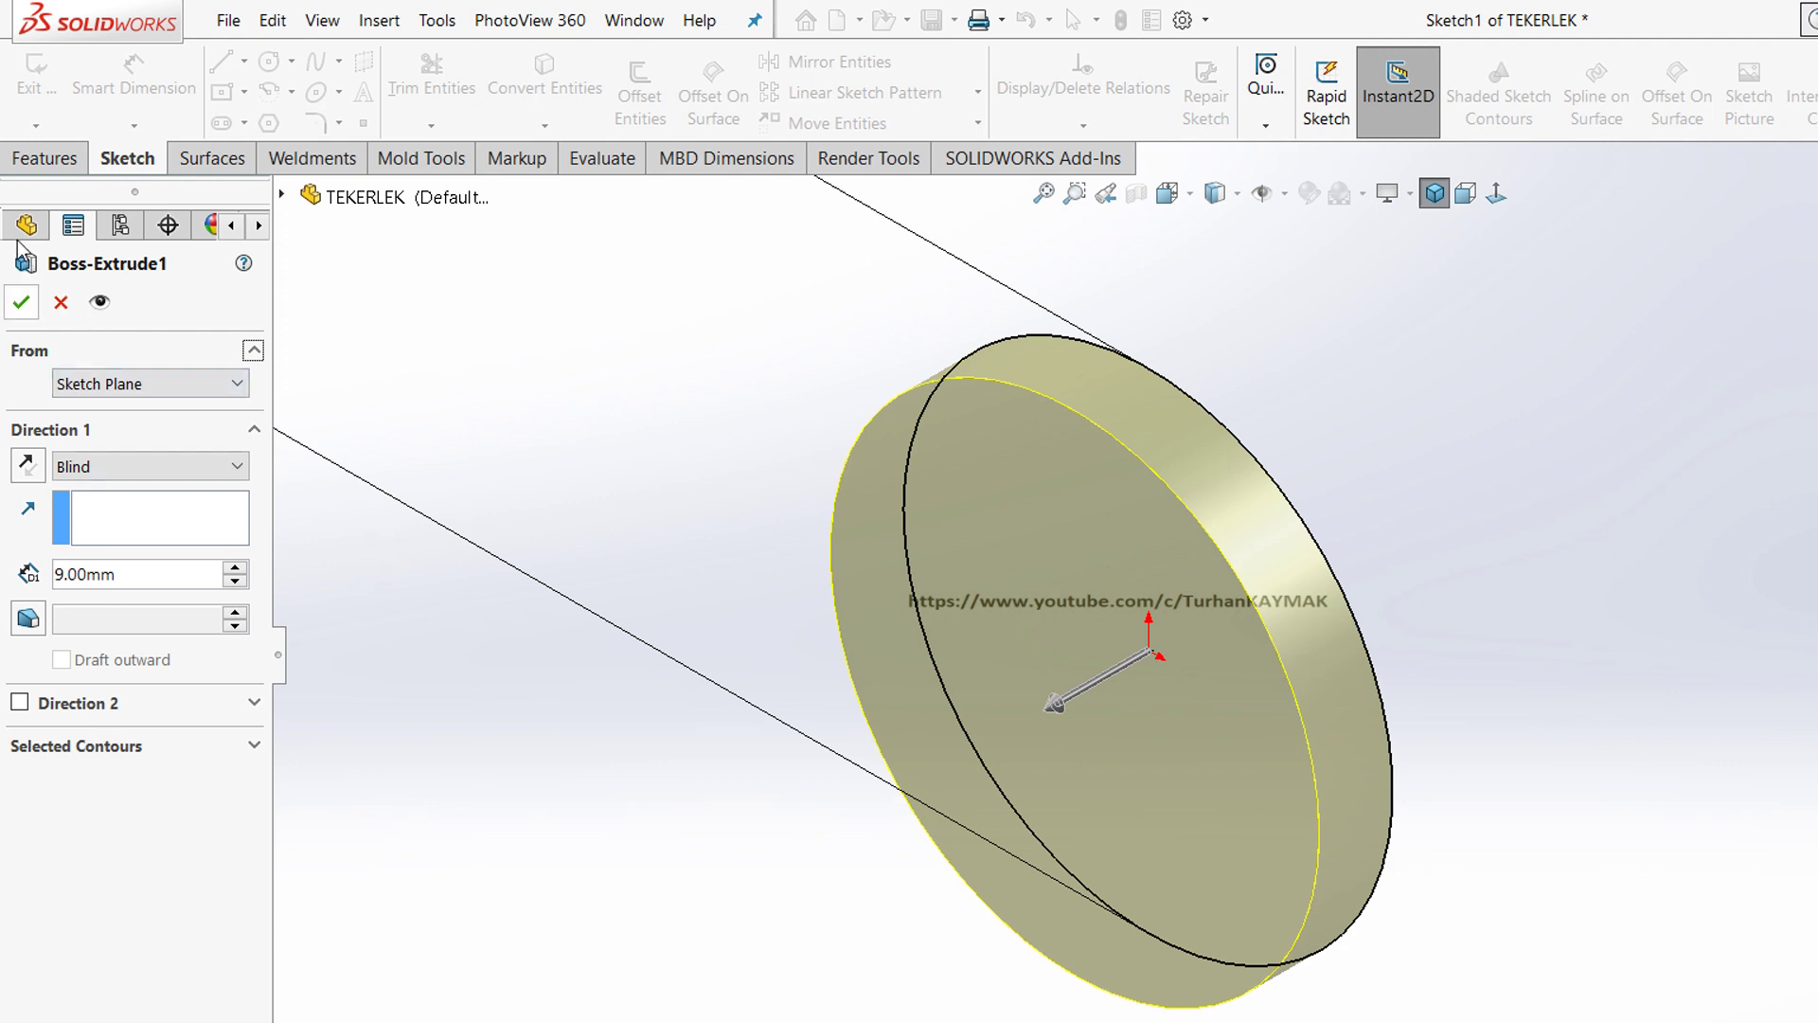
left_click(21, 301)
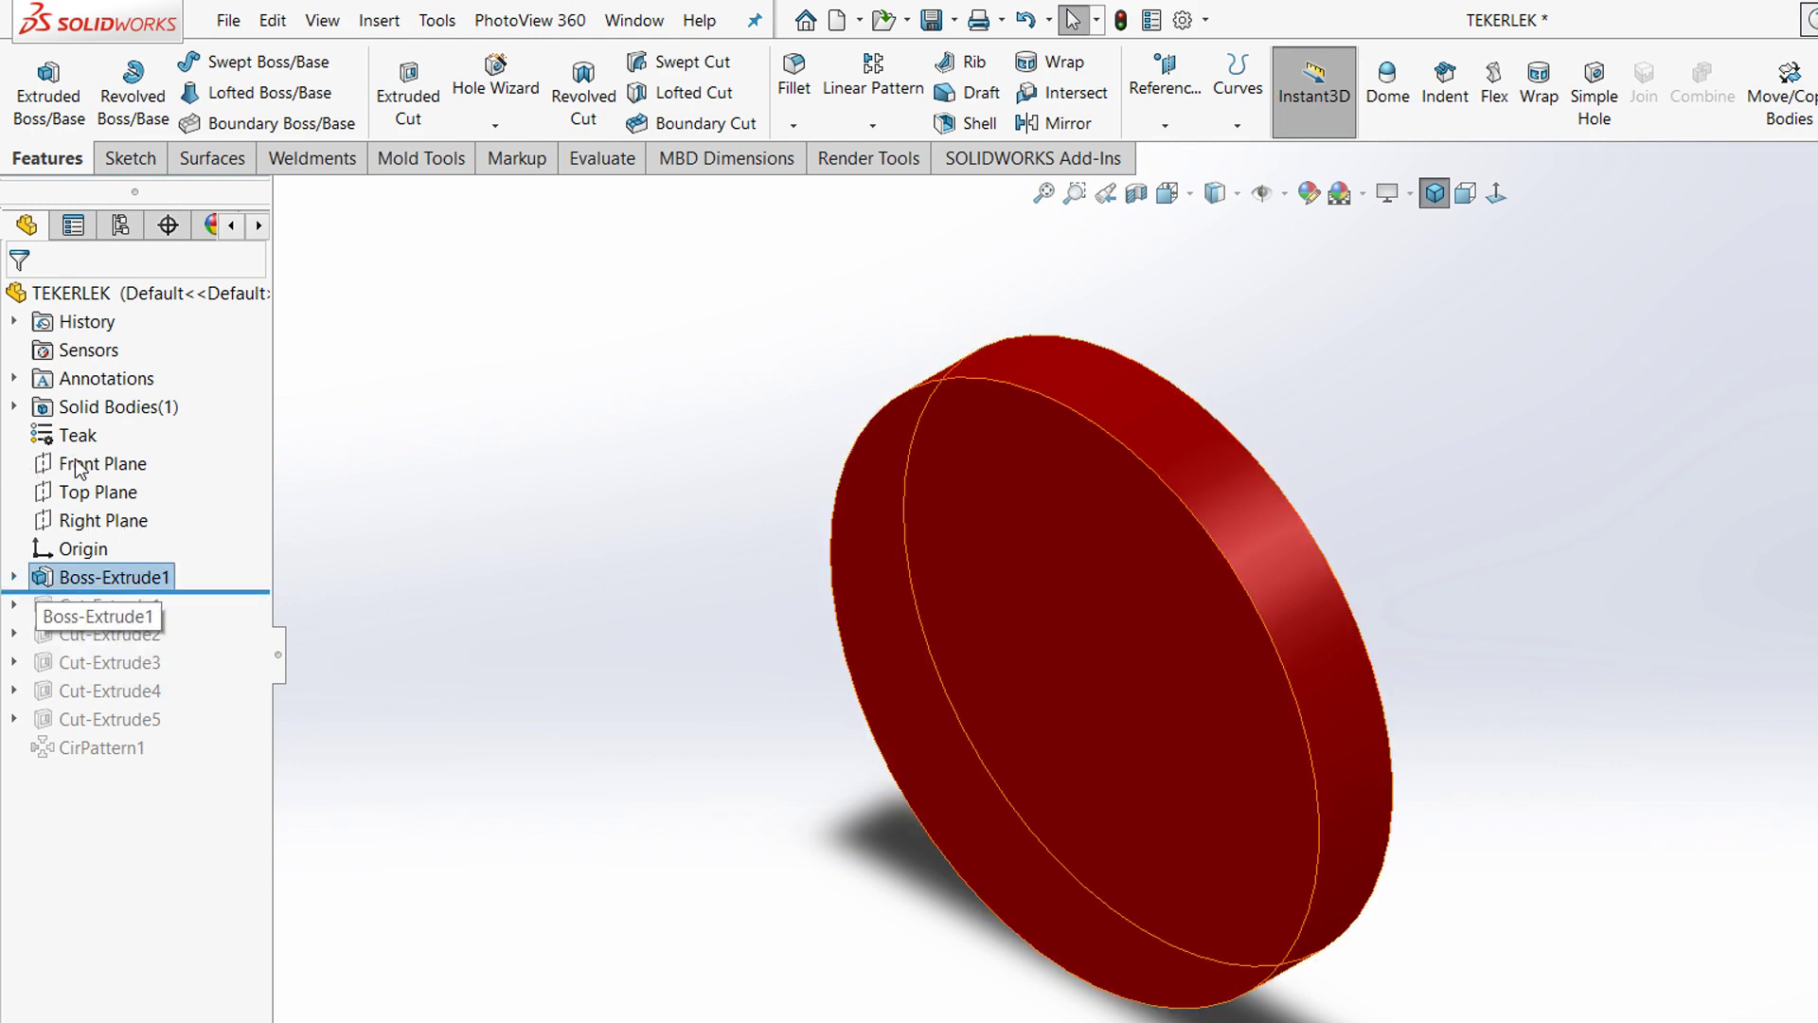
Set the base disc's Sketch1 diameter from 60 mm to 62 mm and rebuild
right_click(95, 578)
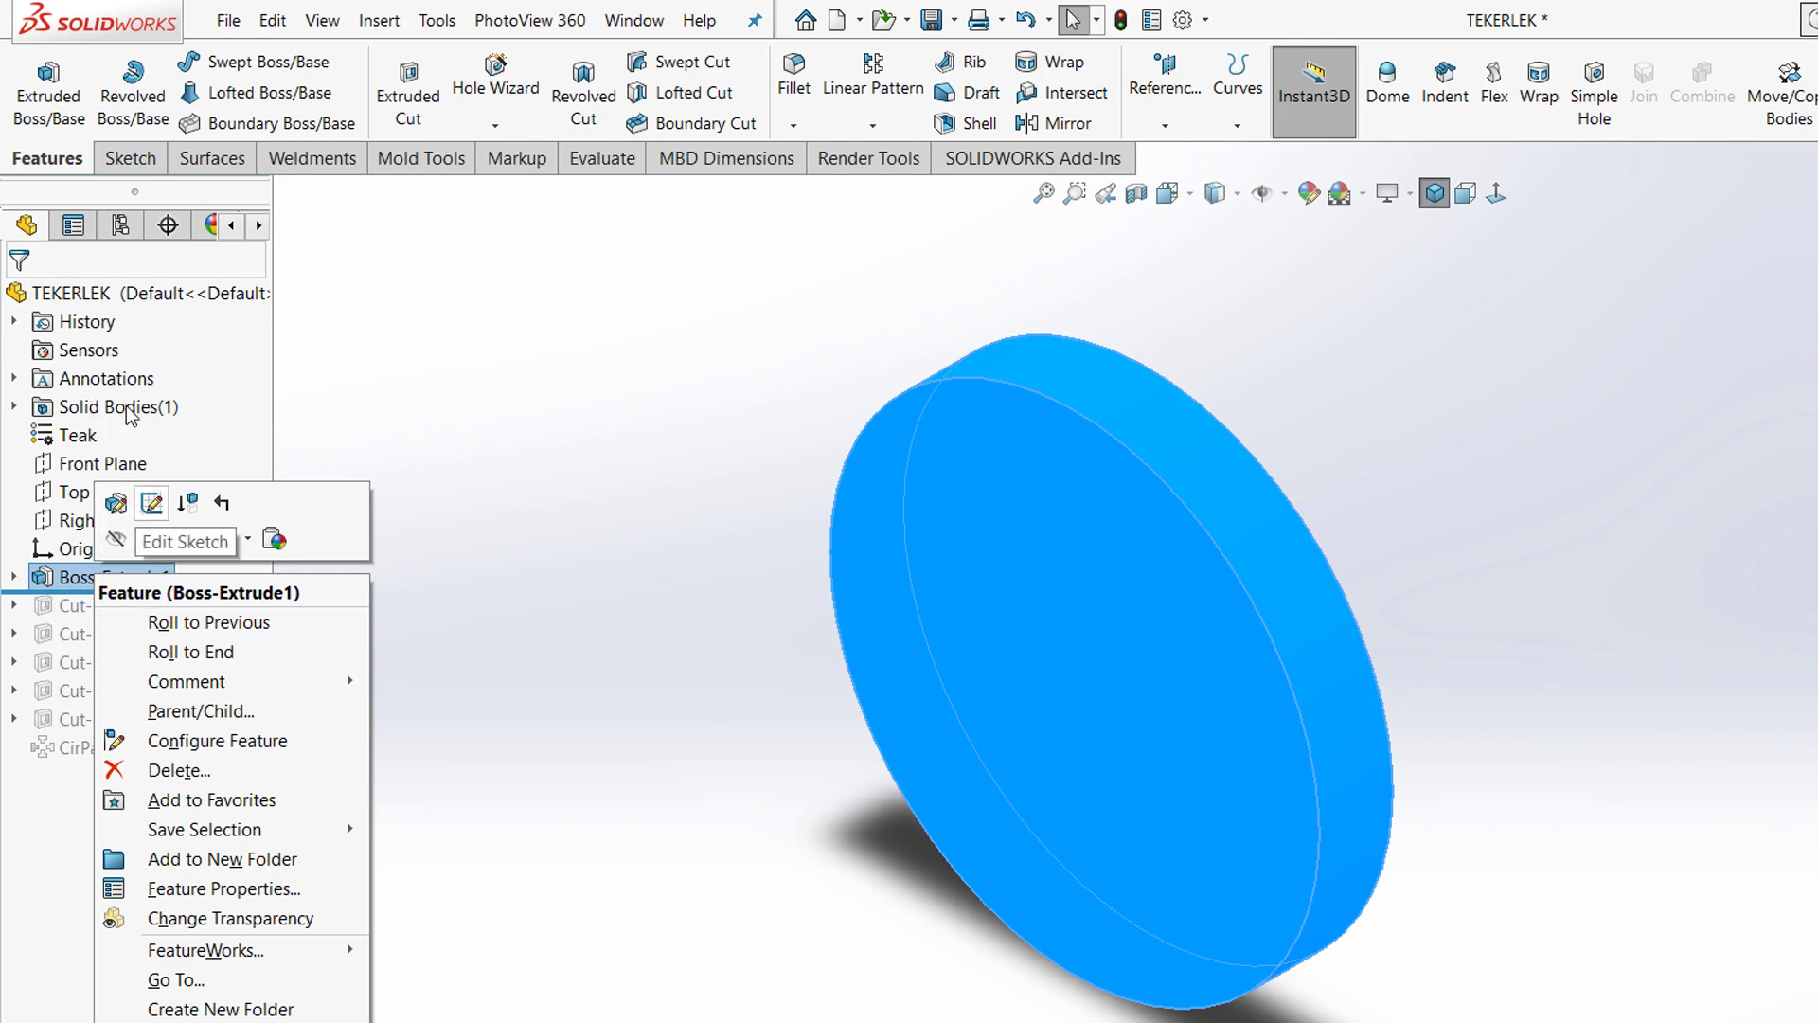
left_click(188, 503)
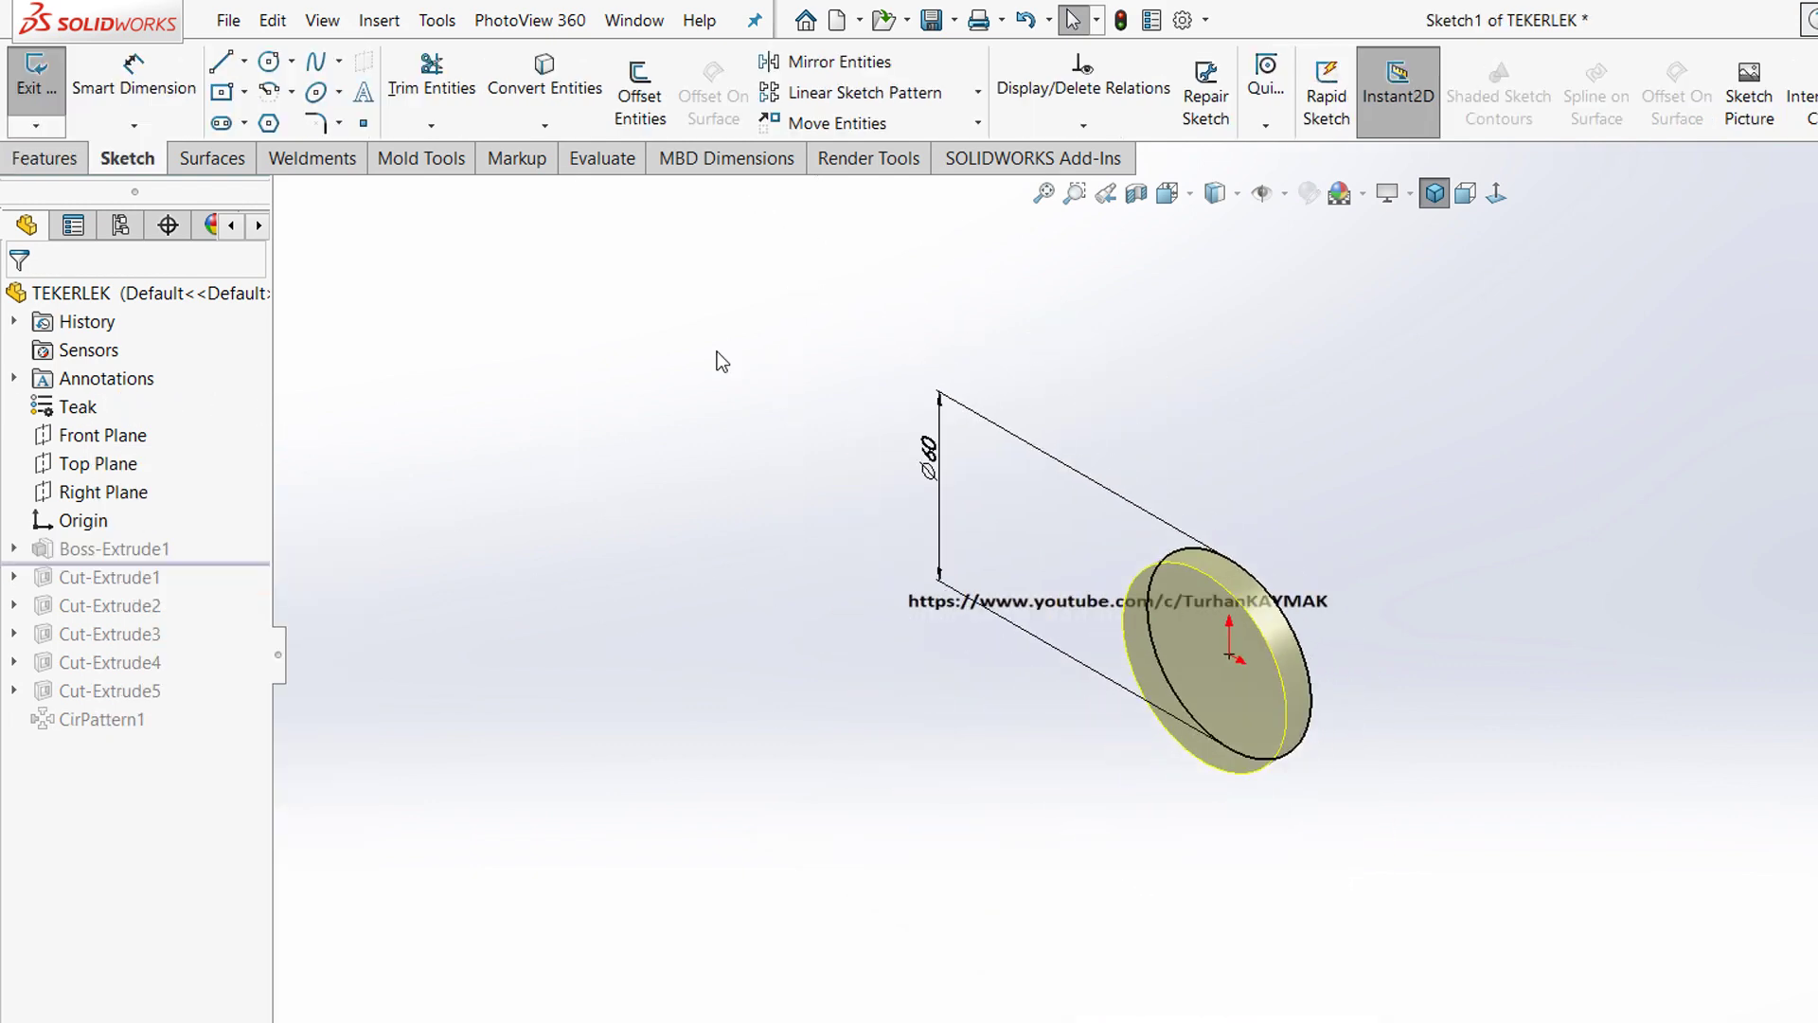
left_click(924, 506)
left_click(752, 410)
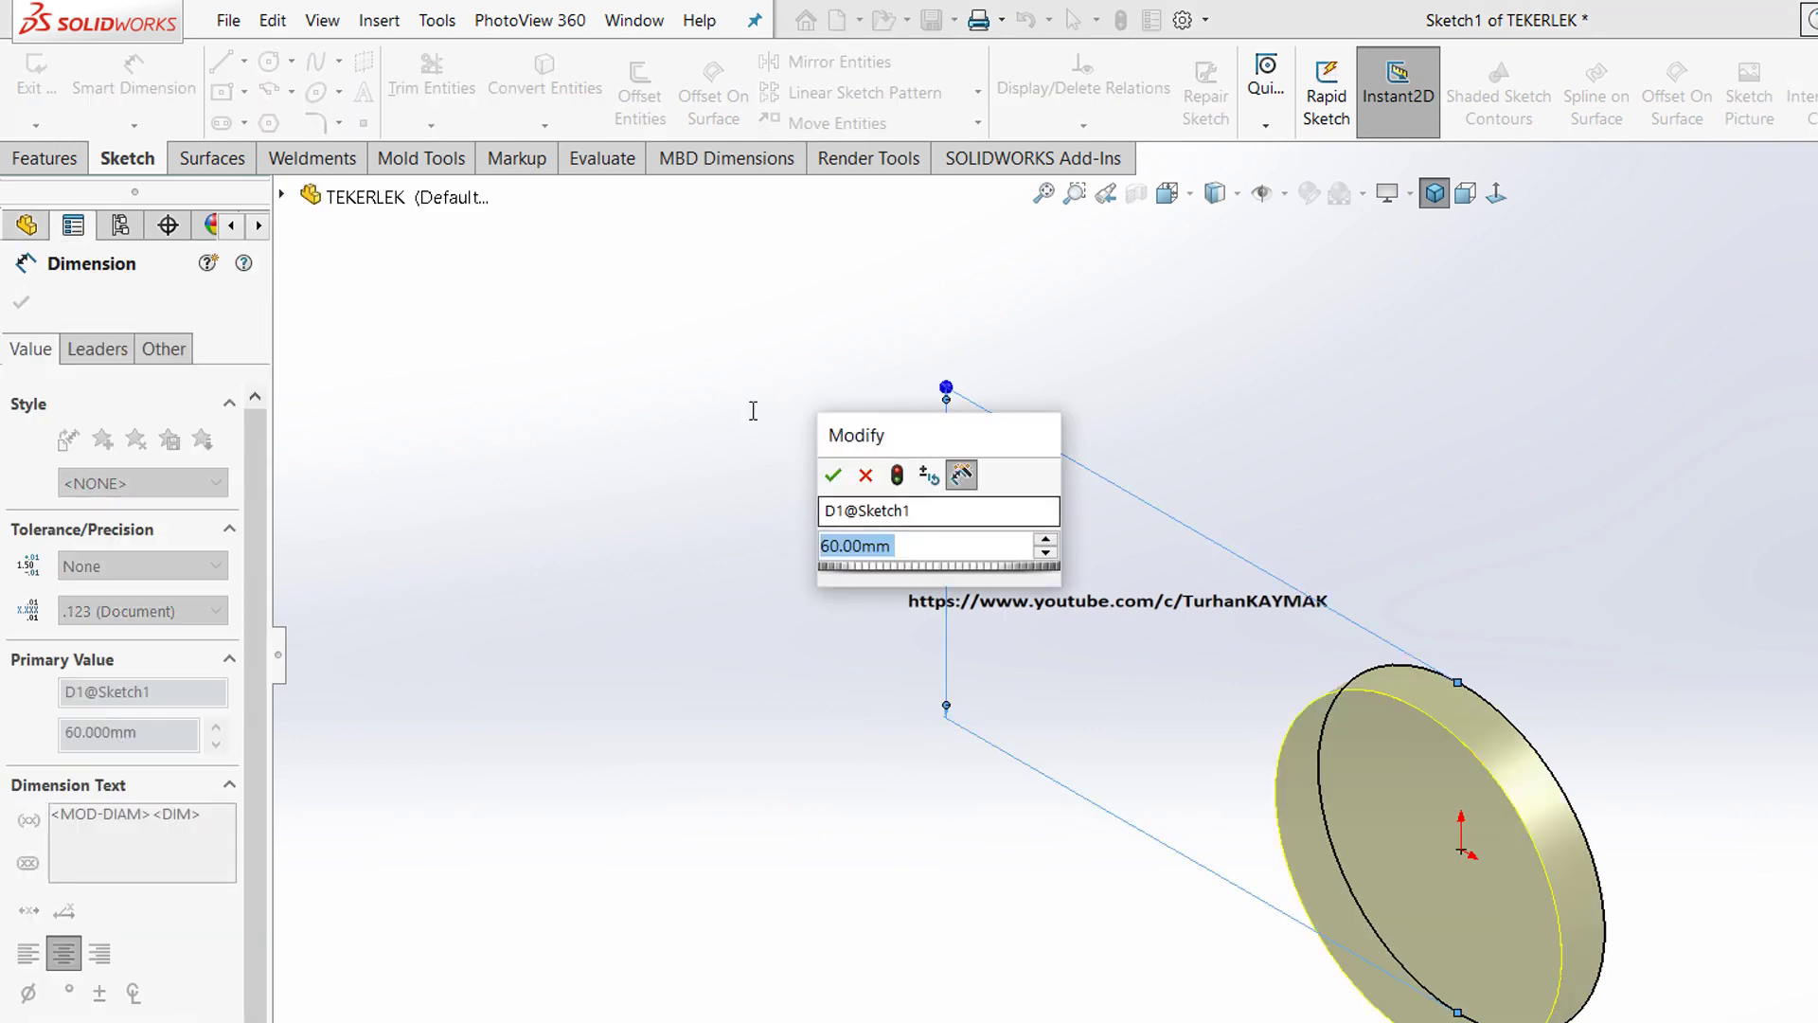
type("62")
key("Return")
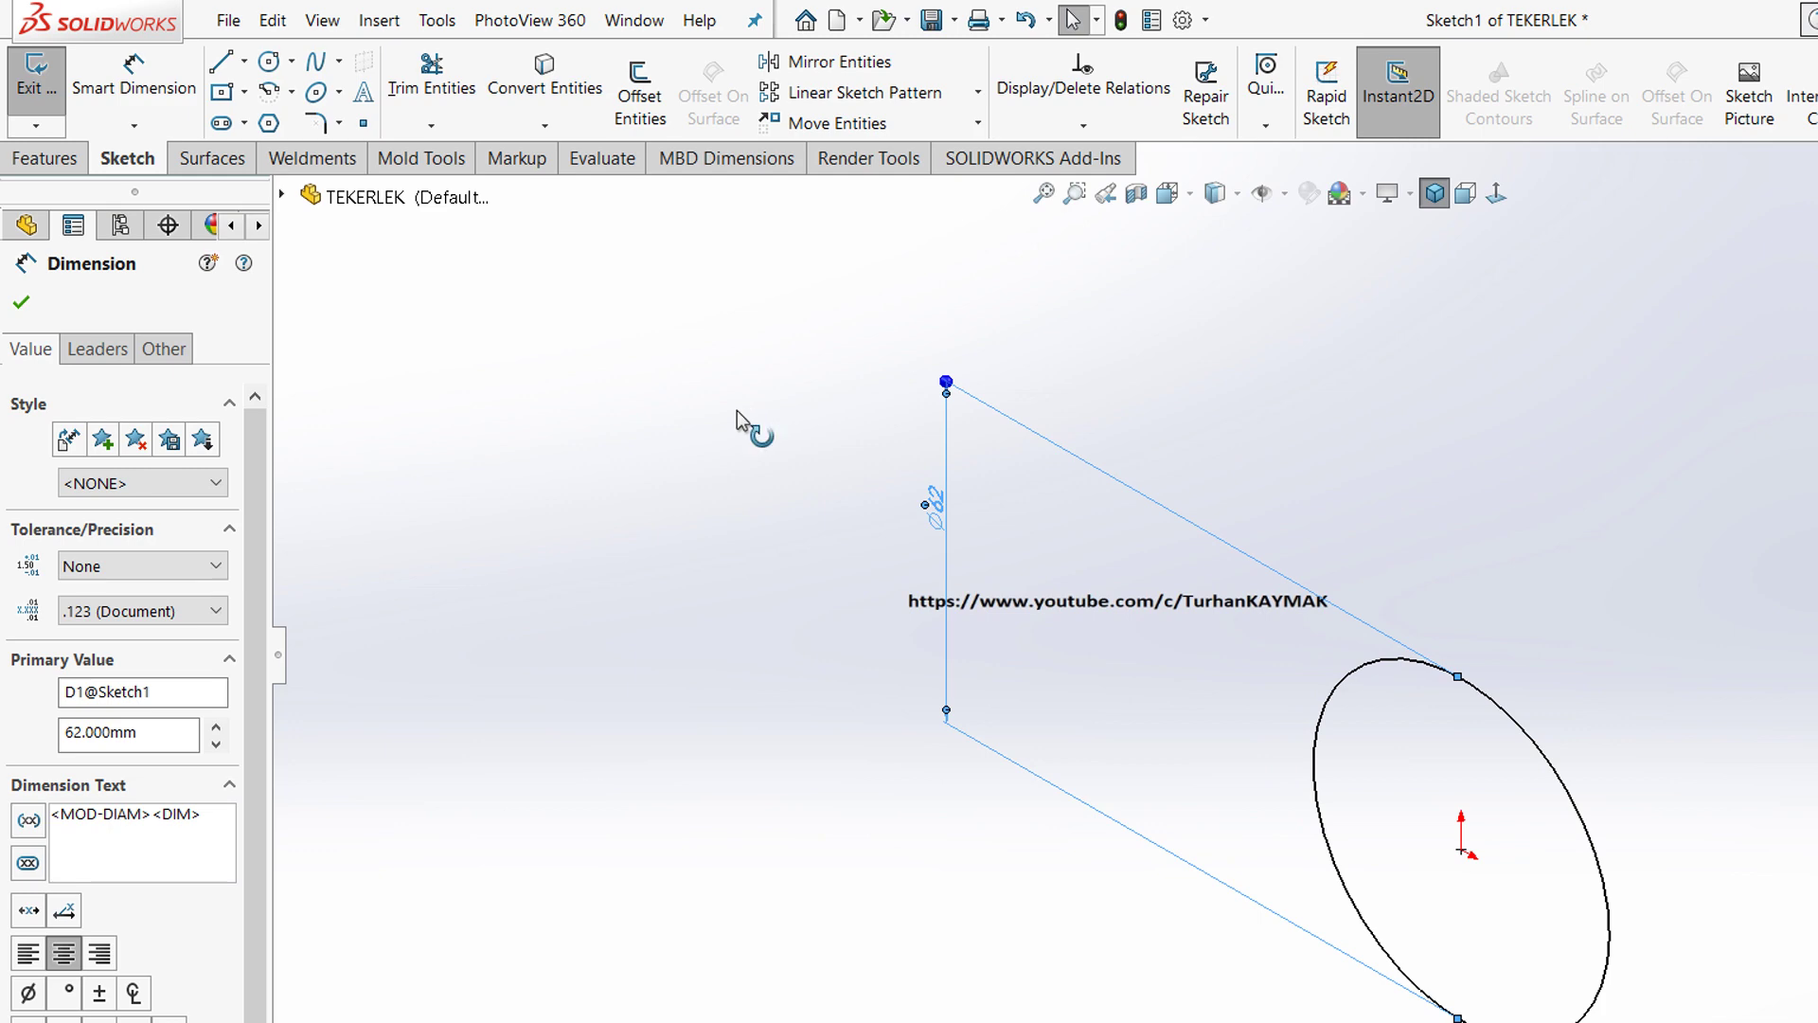
key("Escape")
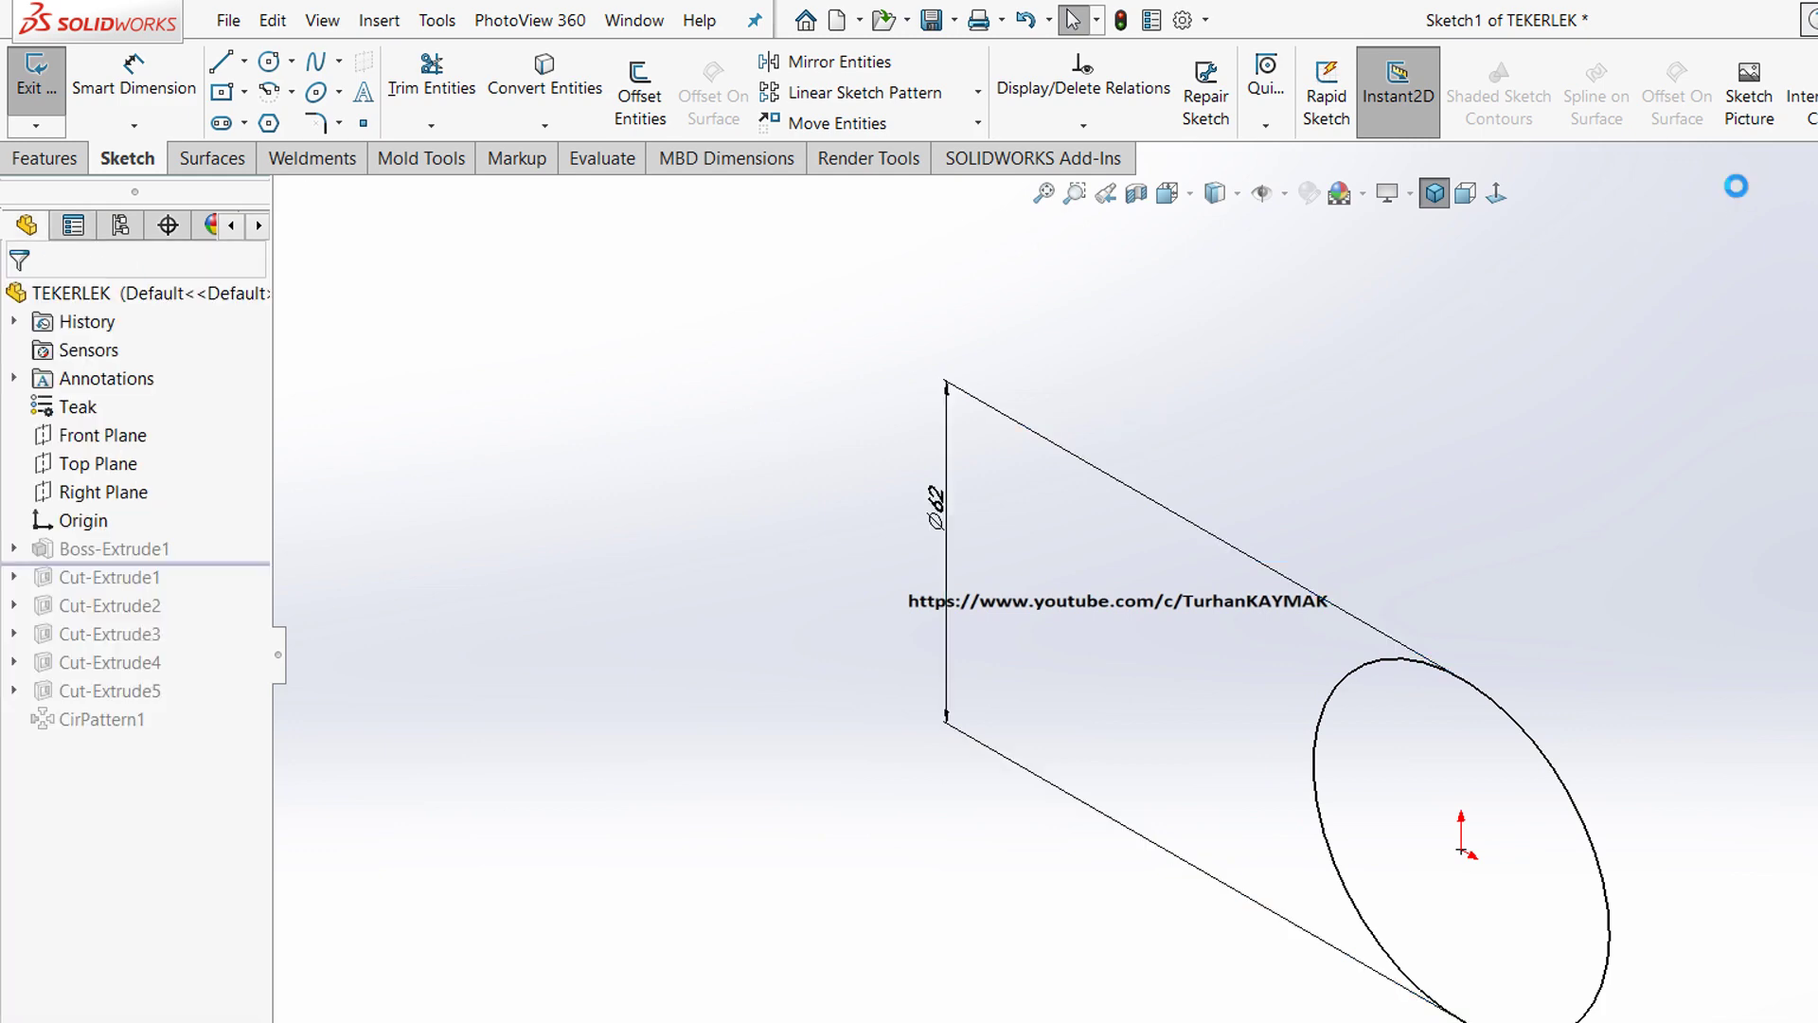
key("ctrl+b")
scroll(1416, 697, "down", 1)
scroll(1371, 700, "down", 2)
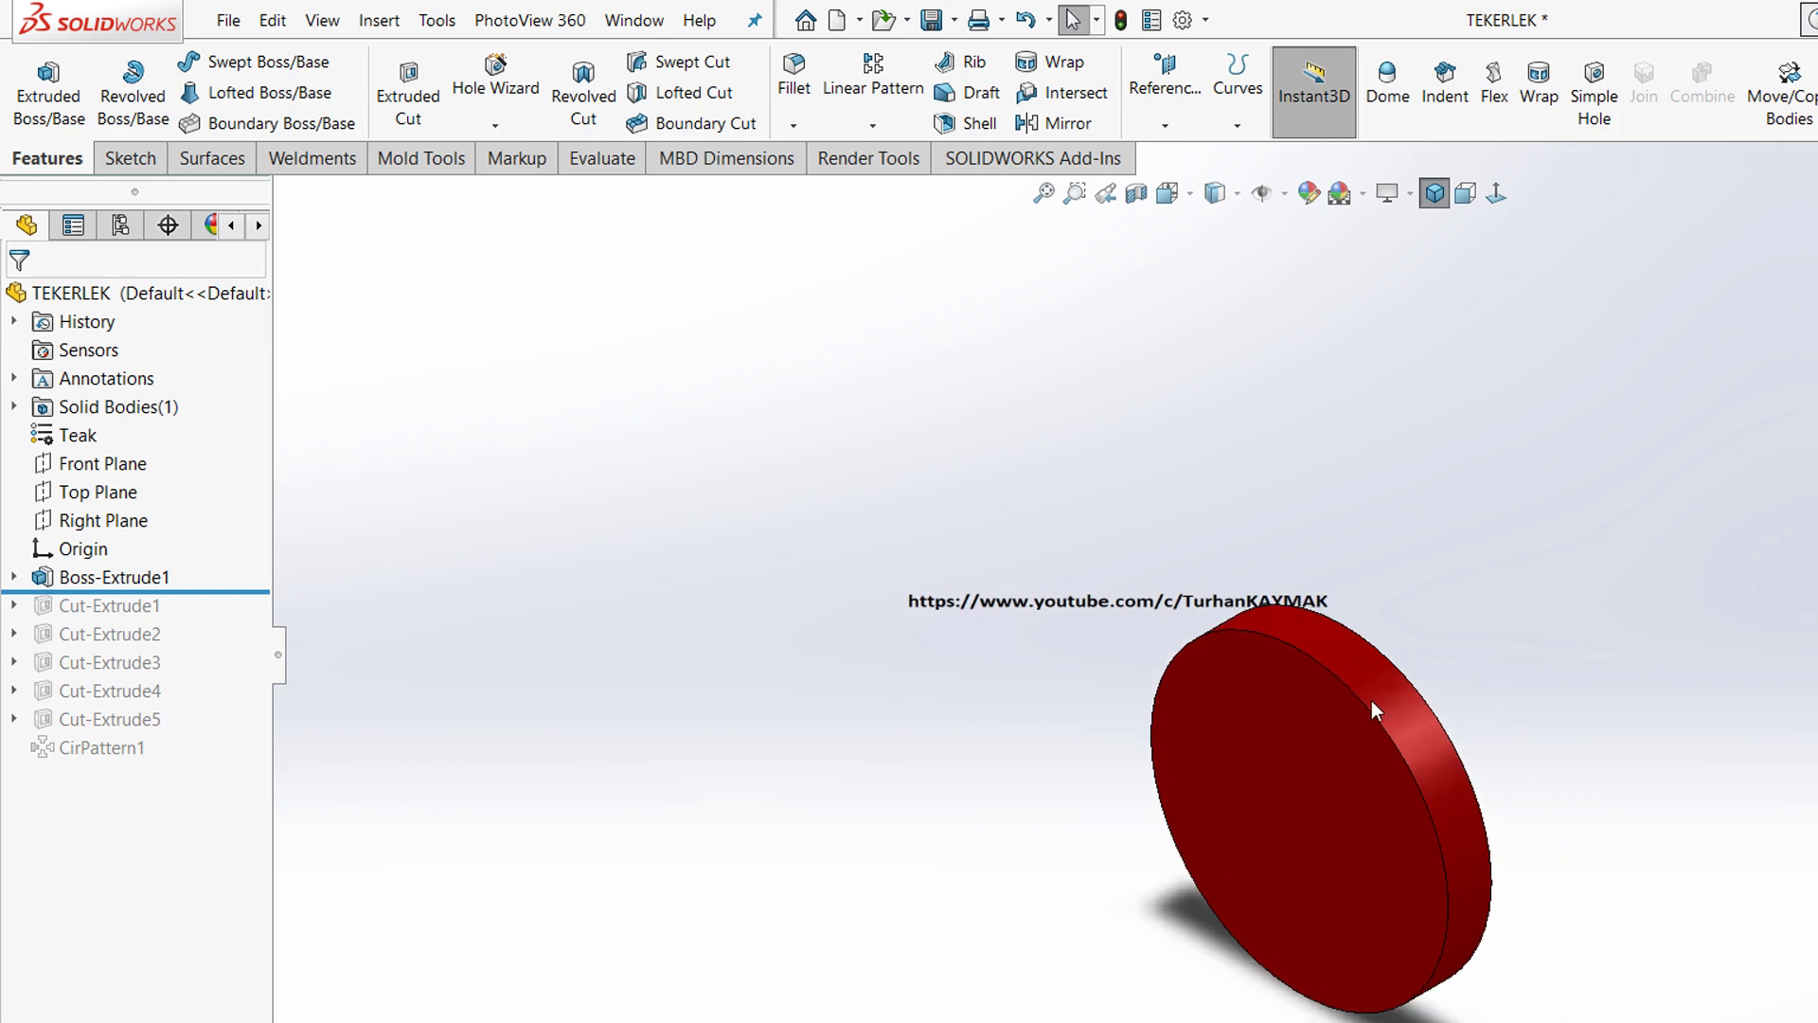
Roll the history forward past Cut-Extrude1 and Cut-Extrude2, and bring up Sketch3's options
scroll(1365, 703, "down", 3)
scroll(843, 769, "down", 2)
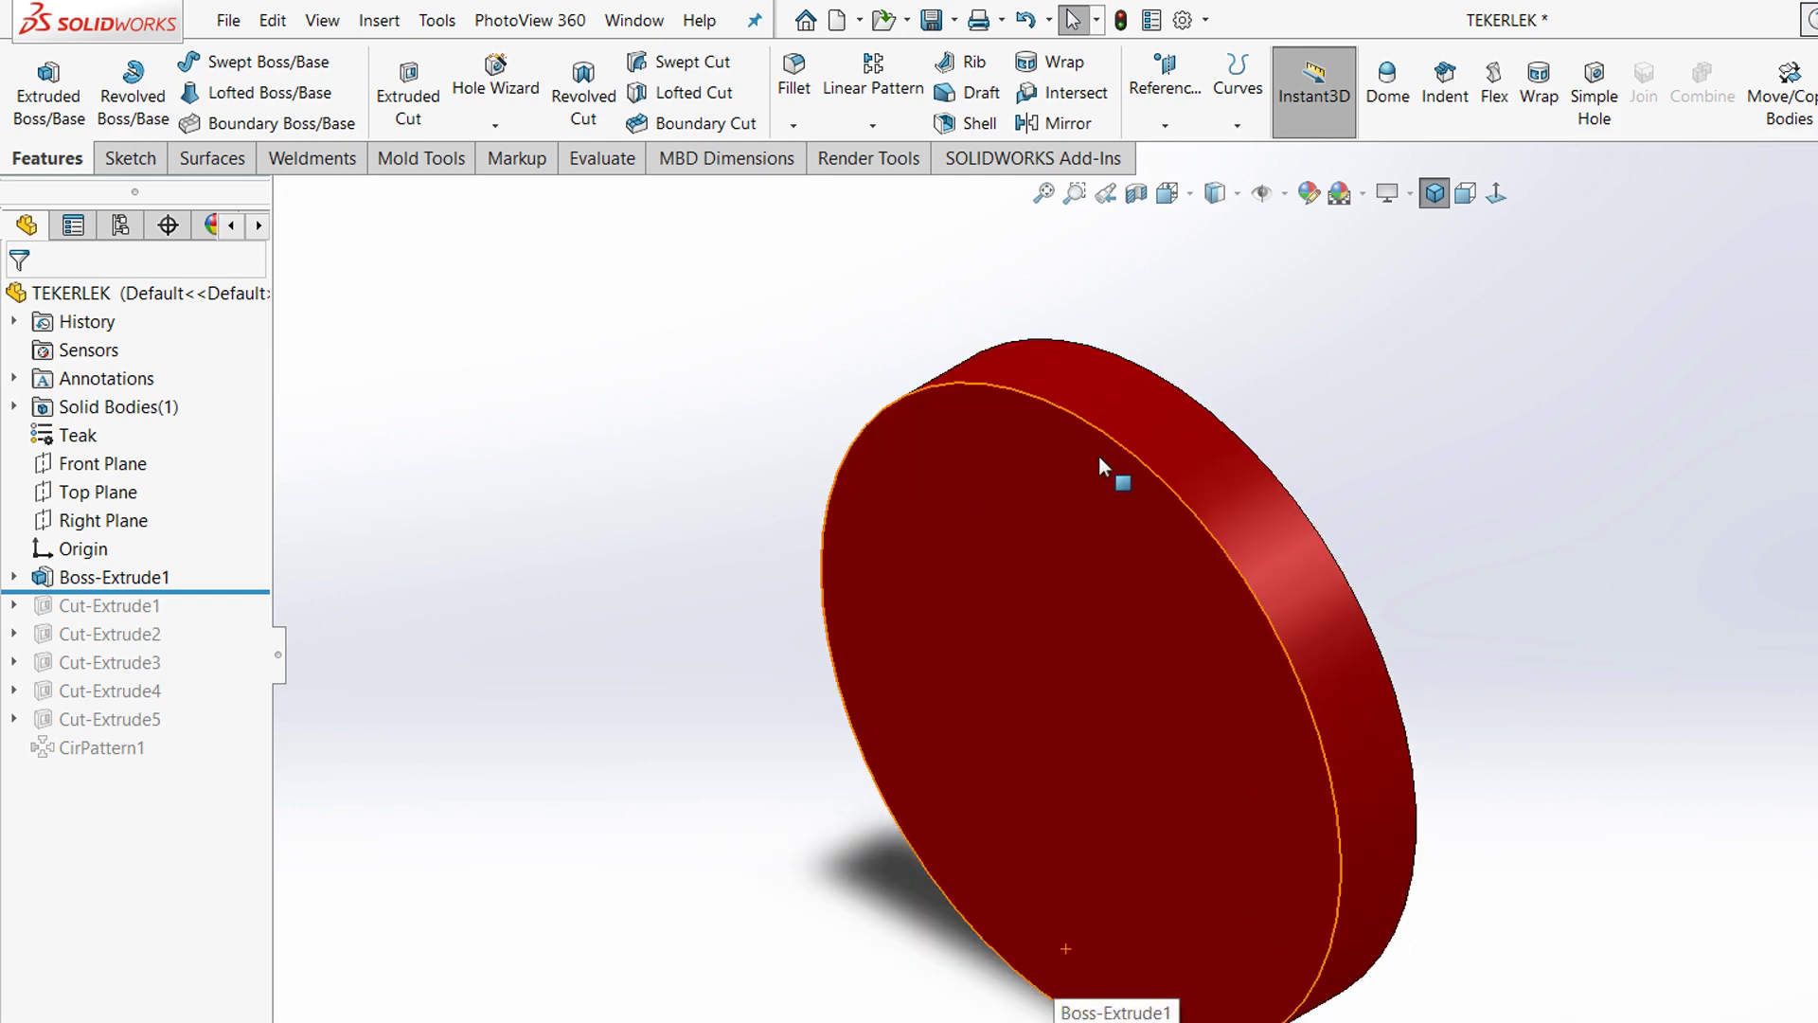
key("Down")
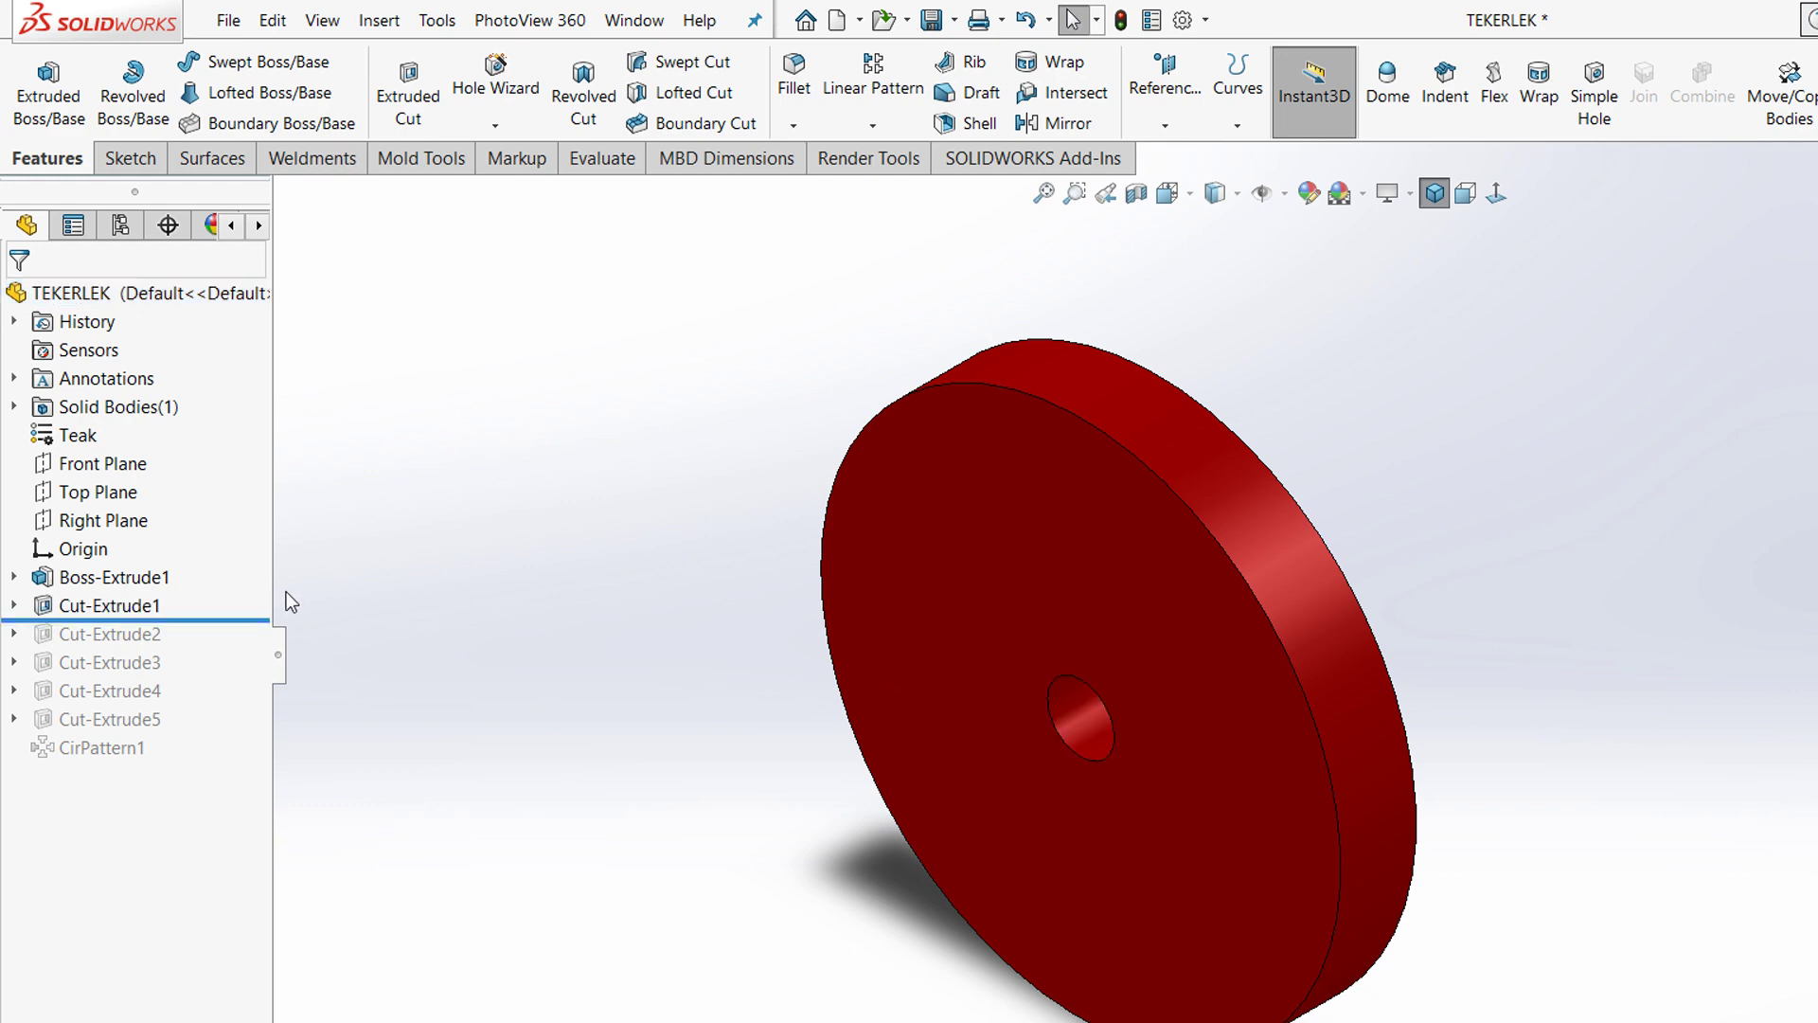
key("Down")
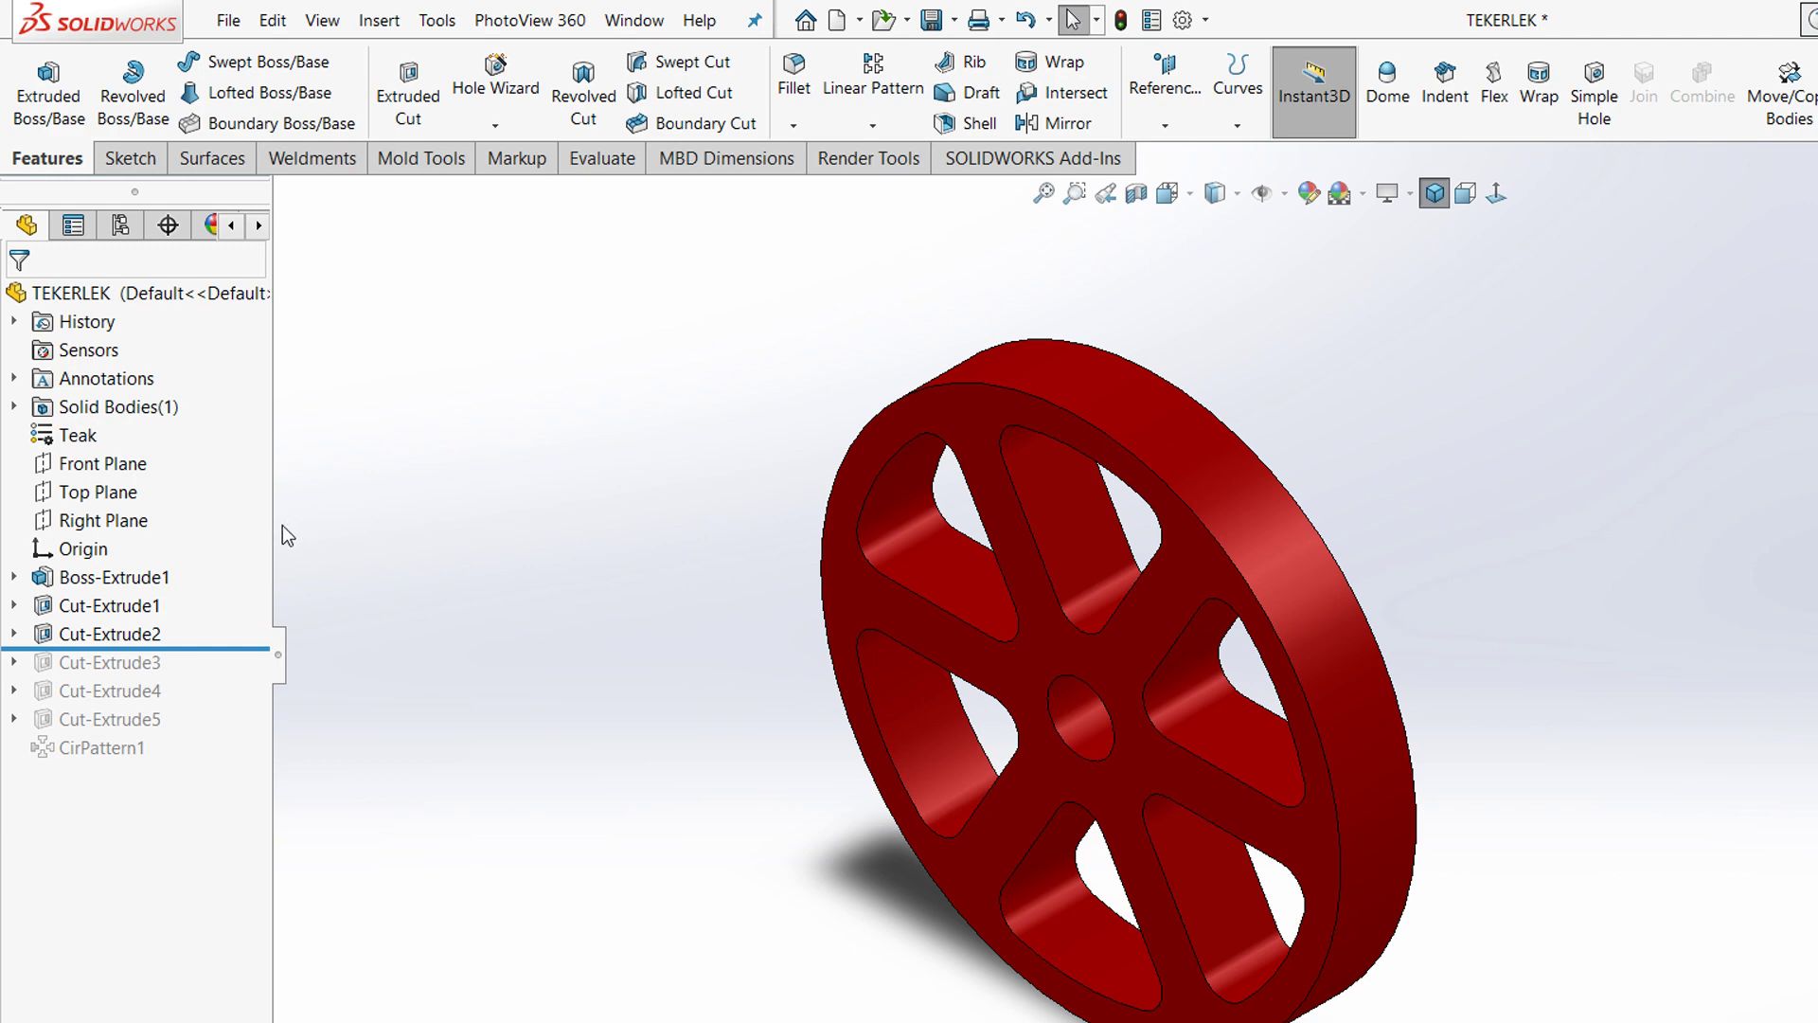
key("Right")
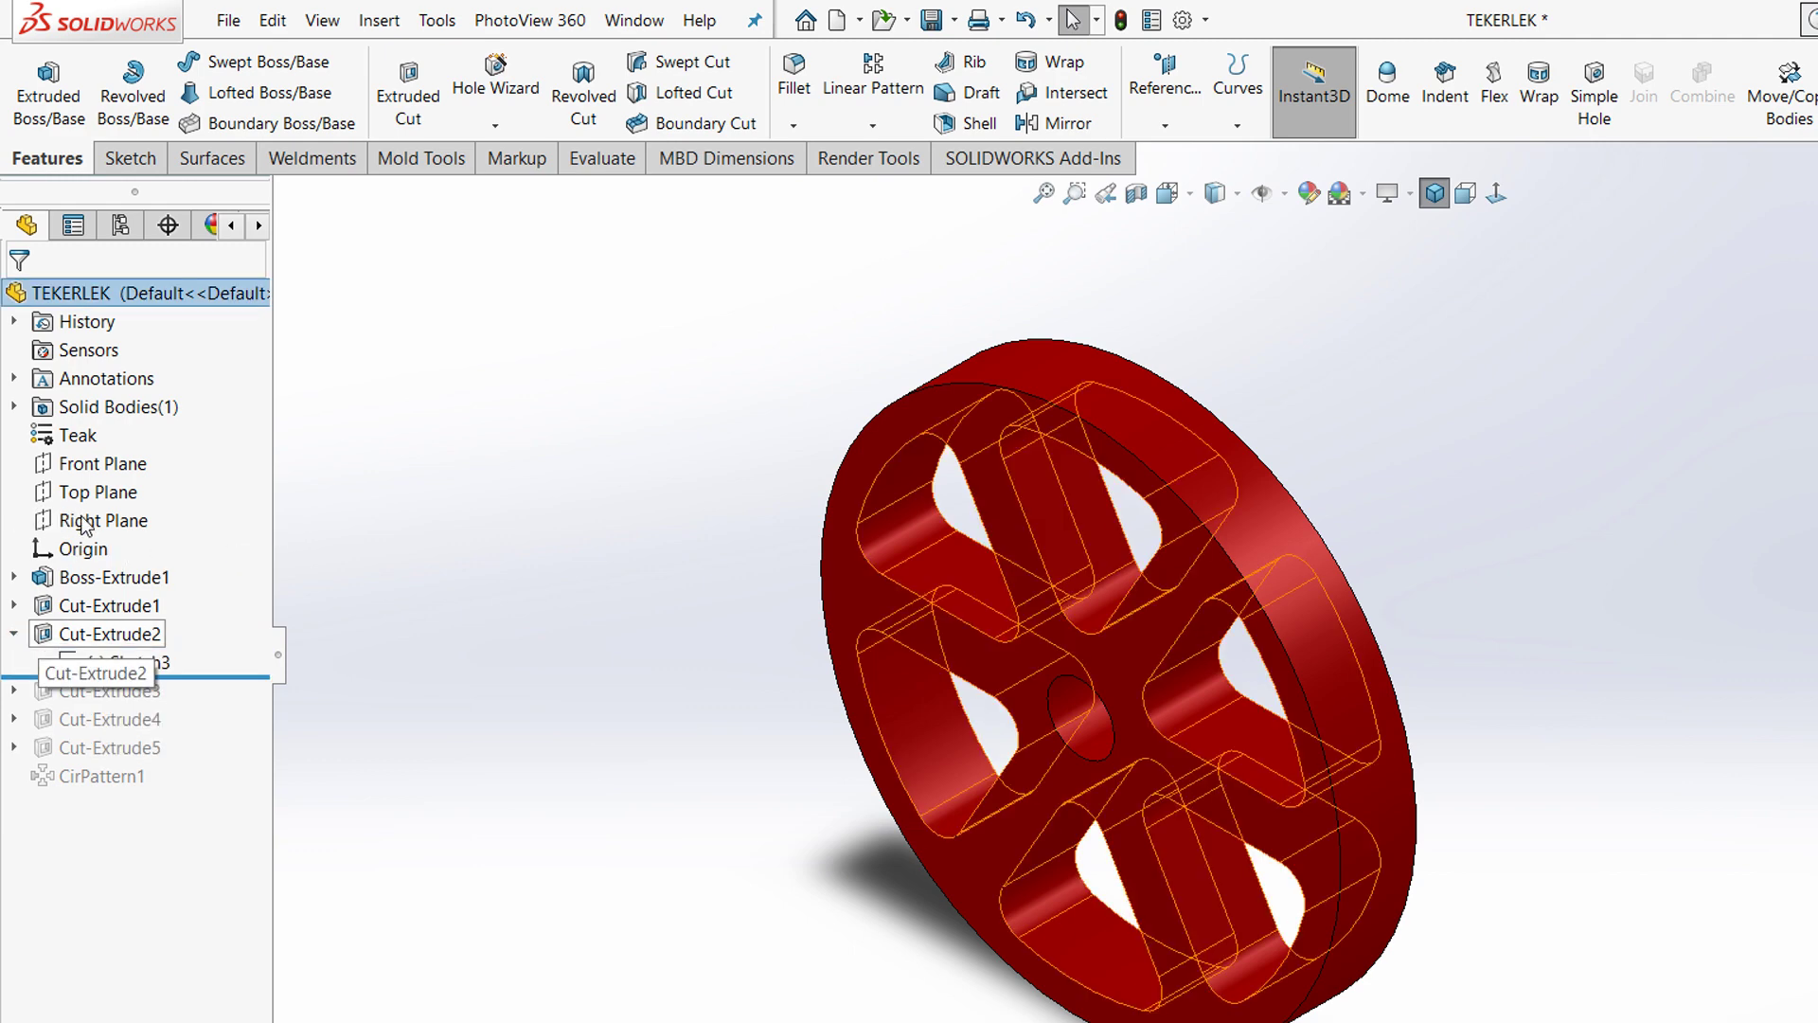
key("Down")
right_click(133, 663)
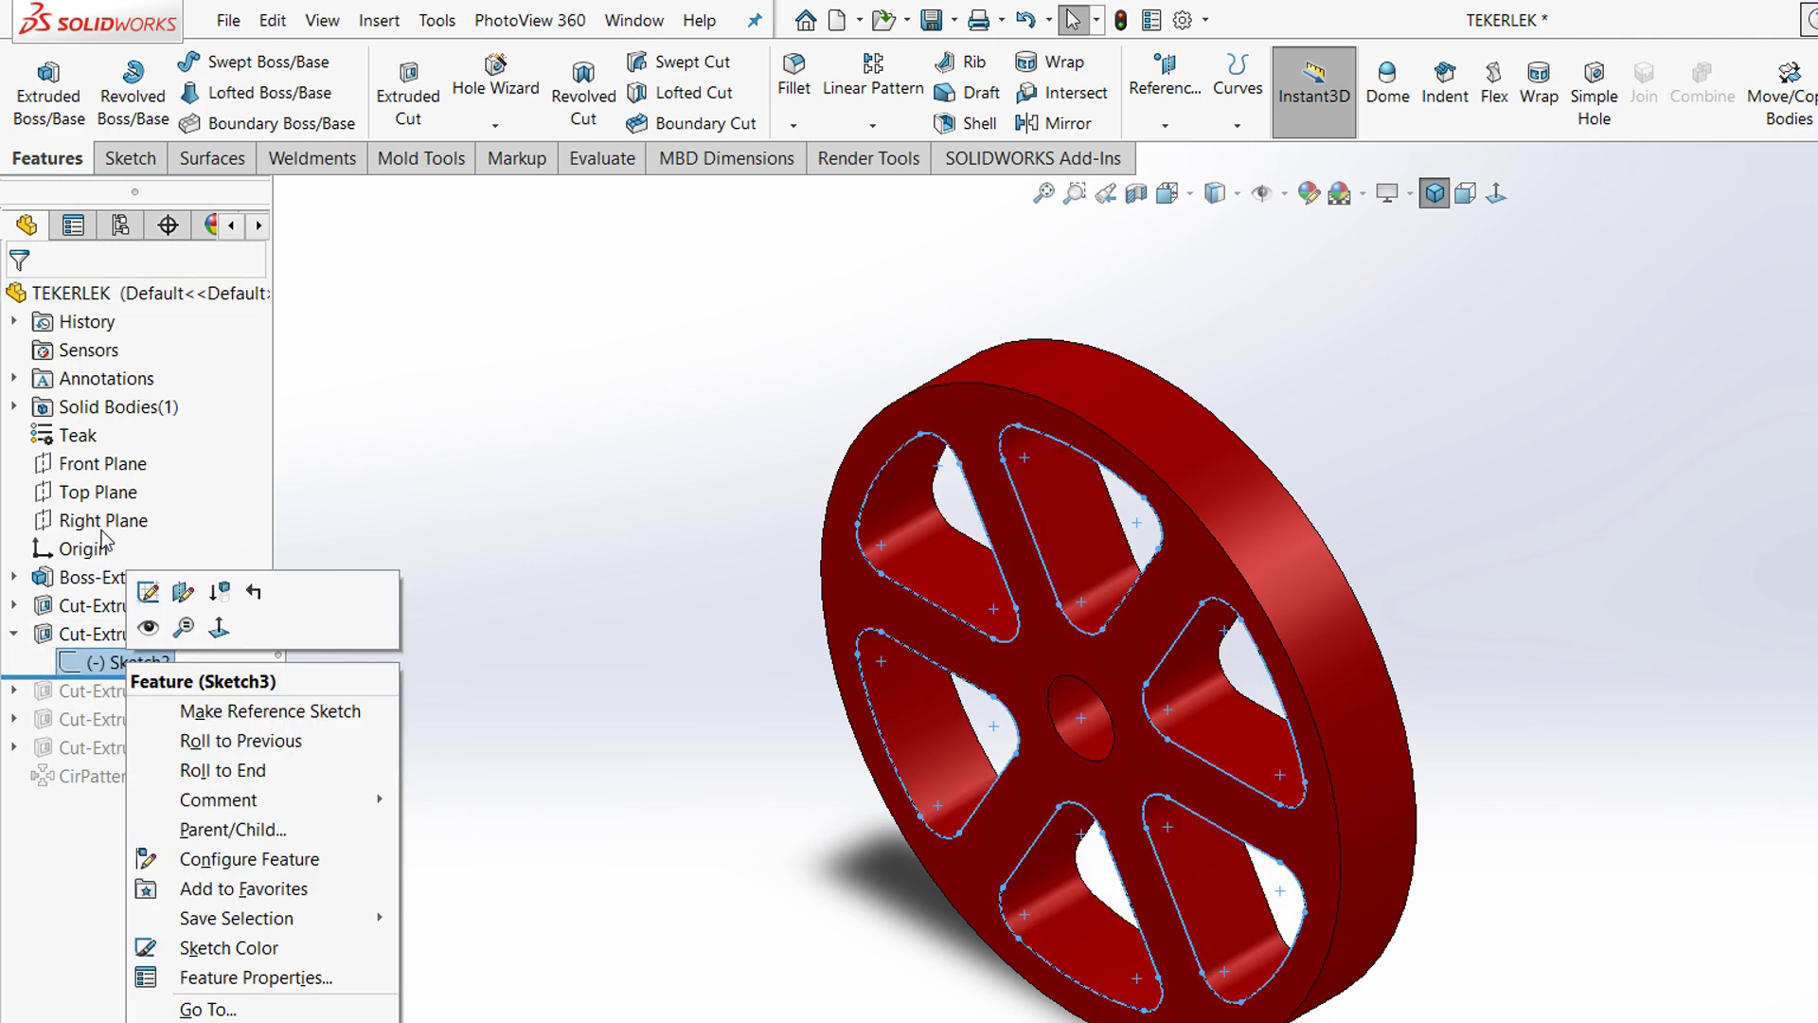
In Sketch3, viewed face-on, change the Ø6 spoke cut-out dimension to Ø5
left_click(149, 629)
left_click(1496, 193)
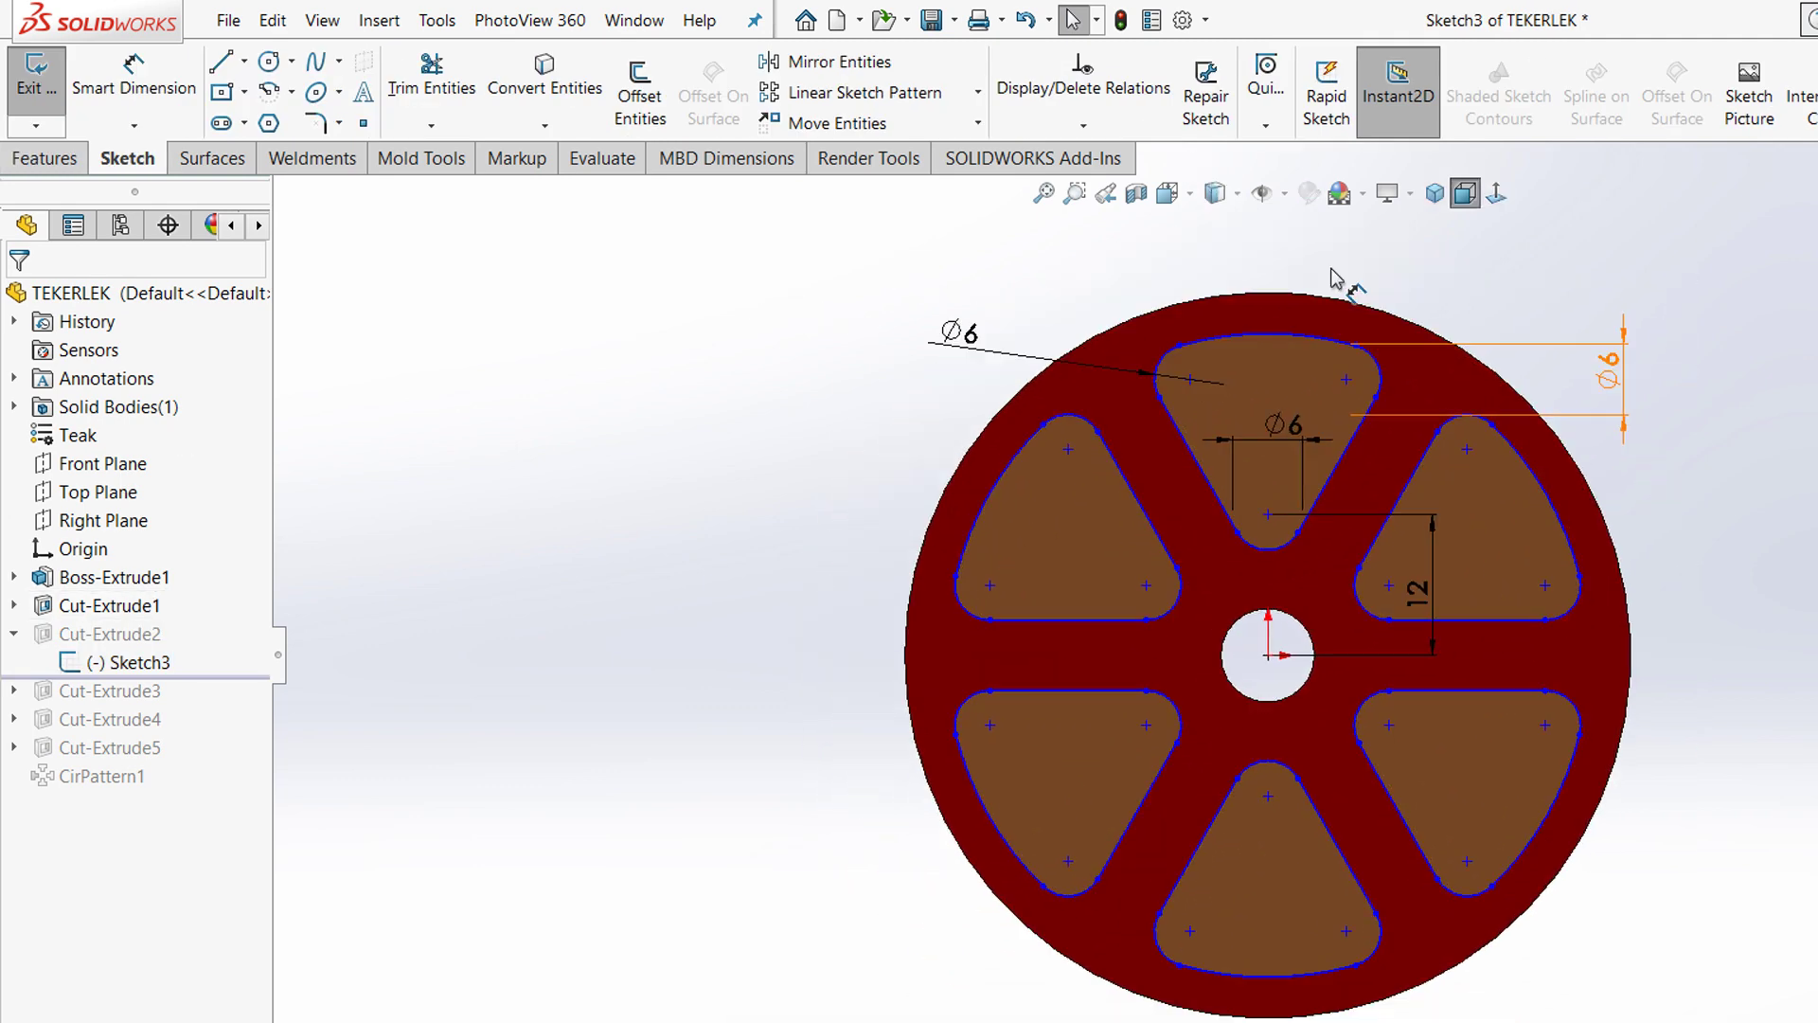
scroll(1259, 313, "down", 2)
left_click_drag(527, 292, 563, 236)
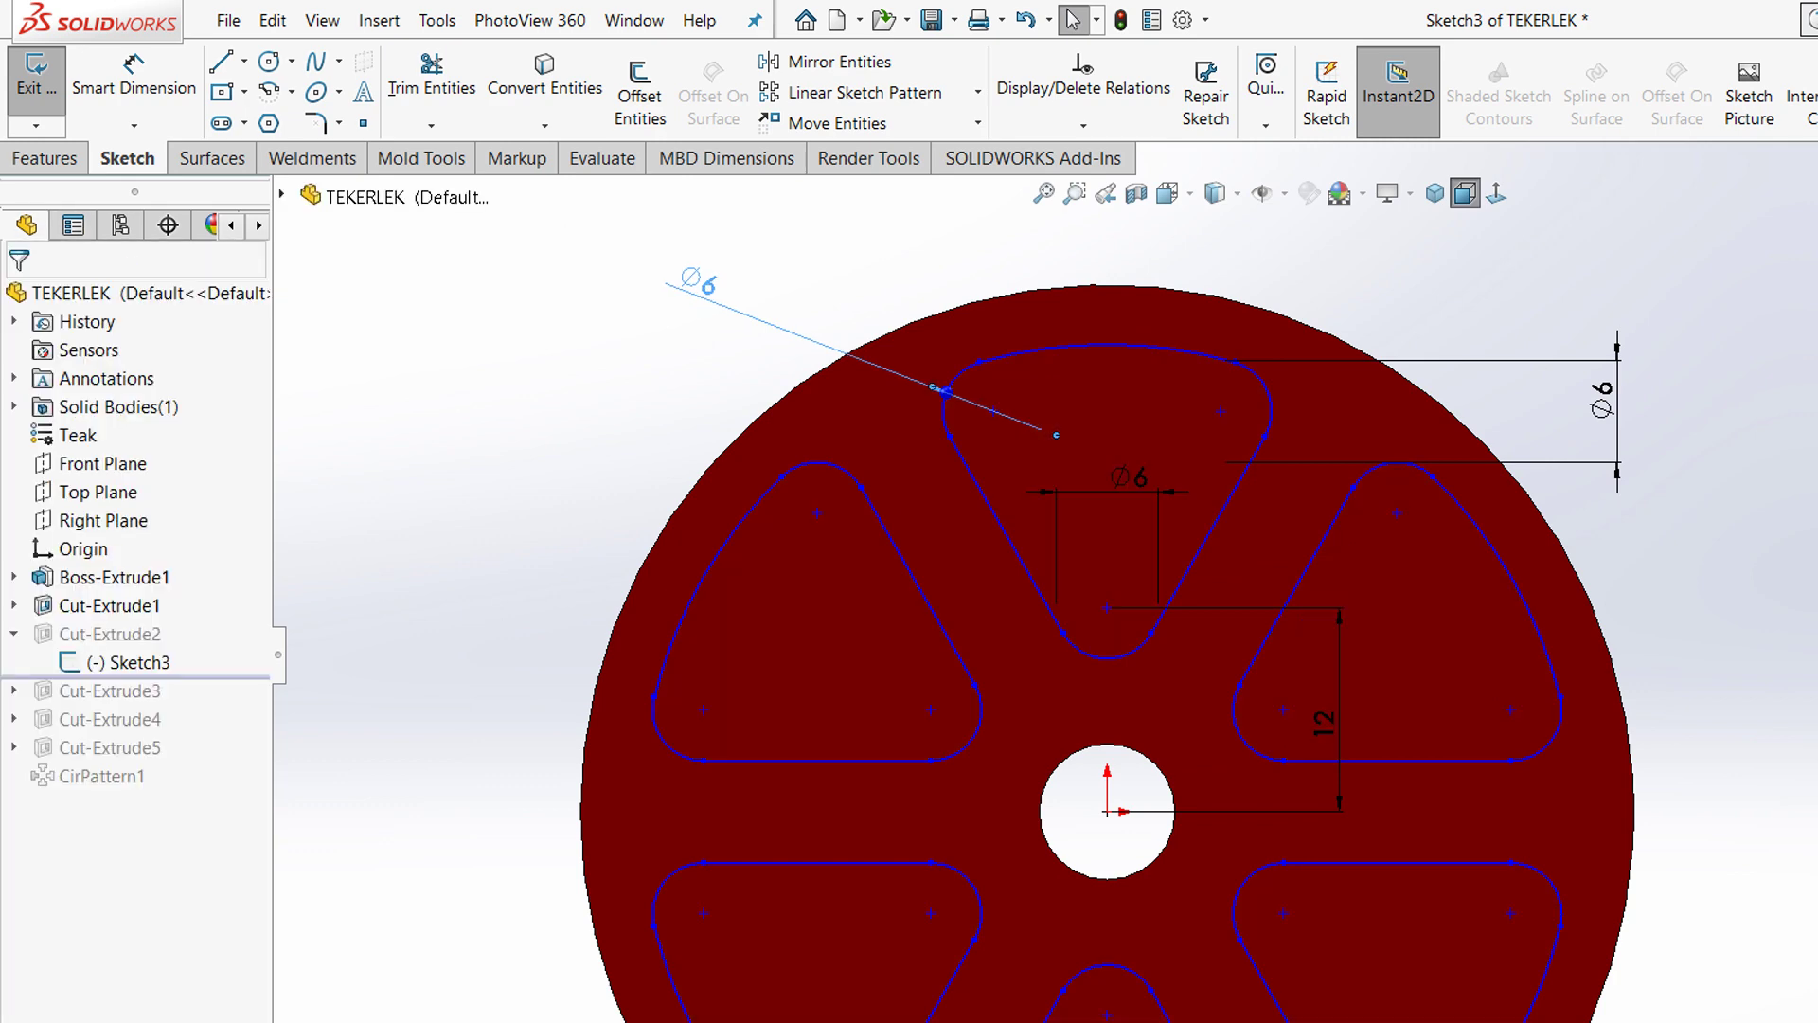
left_click(557, 233)
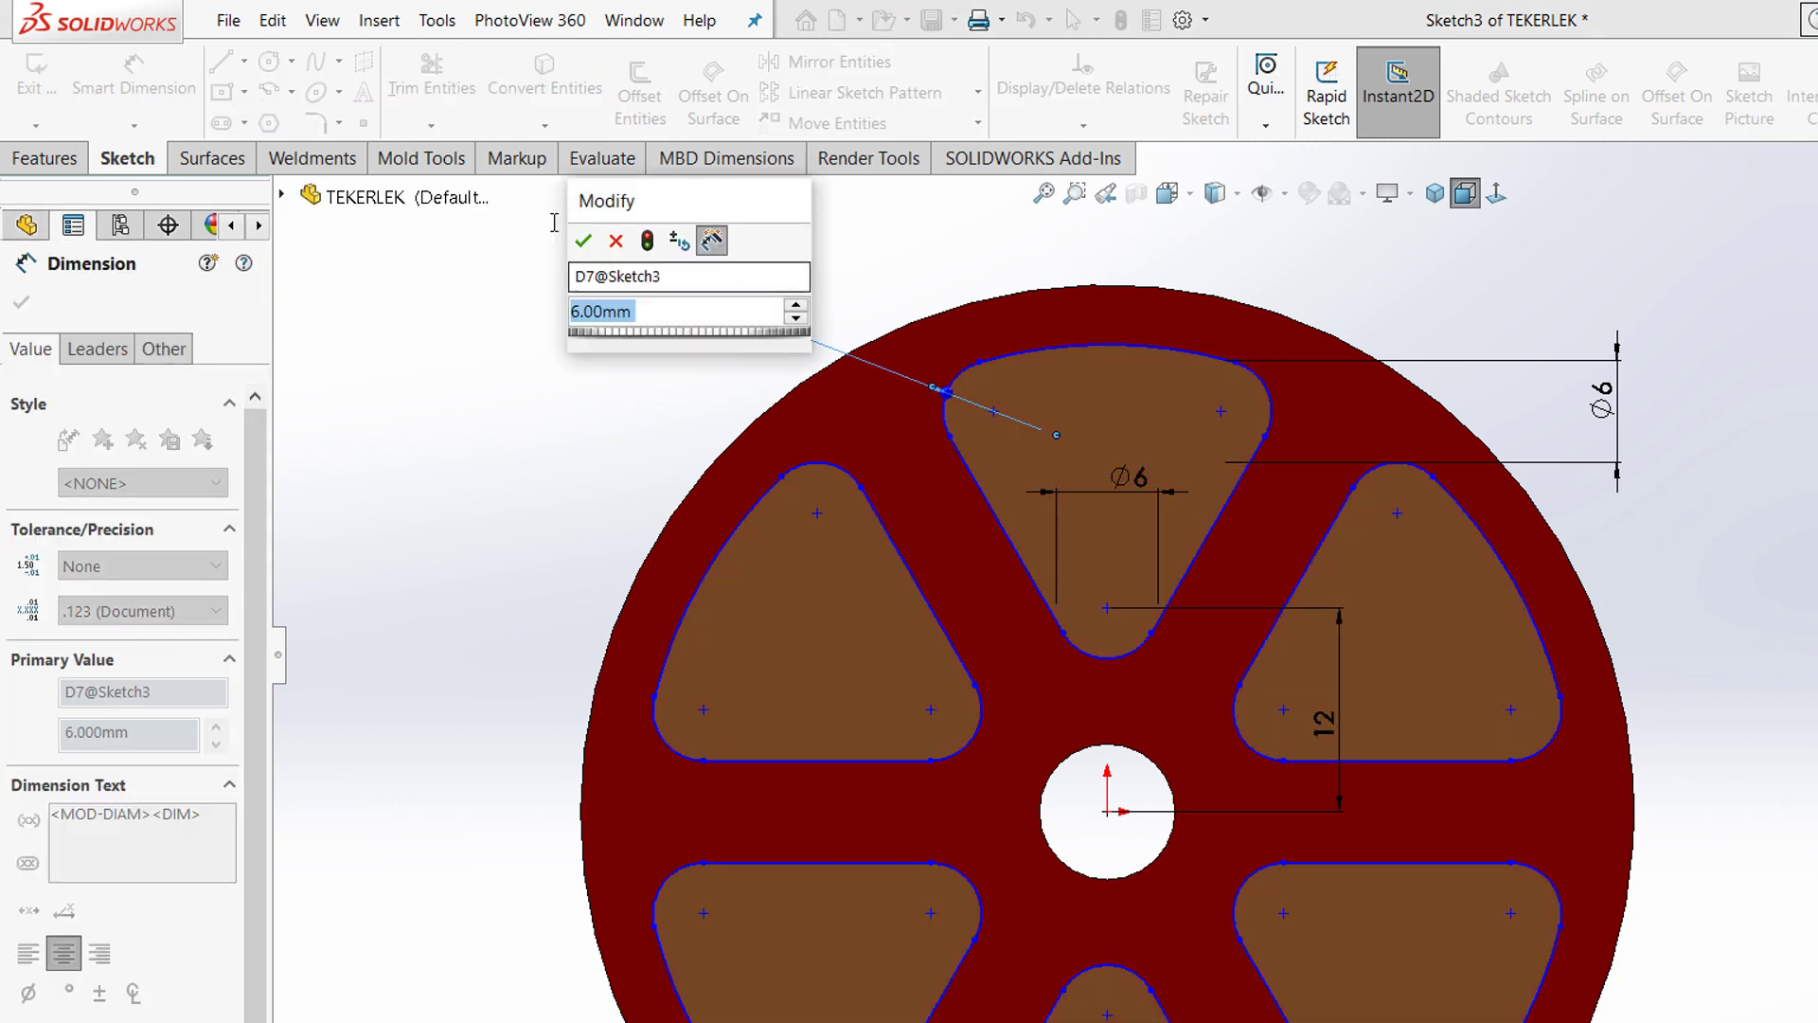
type("5")
key("Return")
key("Escape")
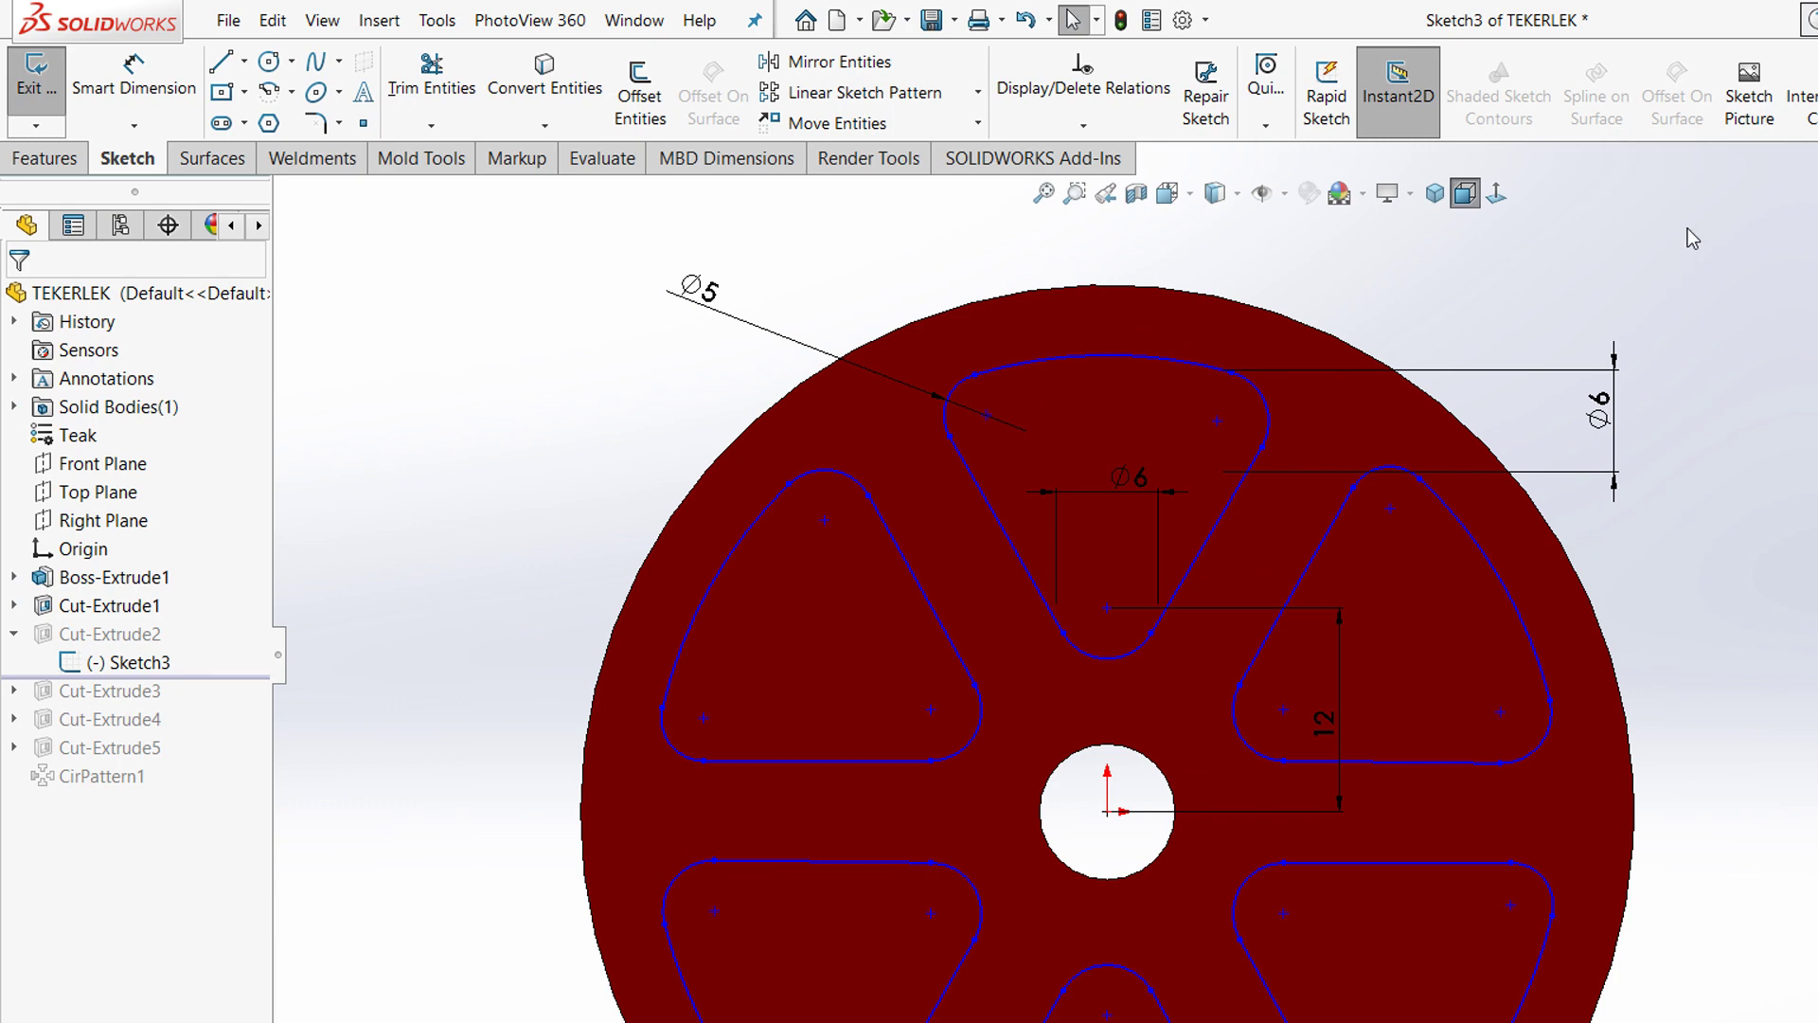
Exit the sketch to rebuild the cut-outs and show the wheel in isometric view
left_click(1725, 193)
scroll(1425, 305, "up", 3)
scroll(1283, 332, "up", 1)
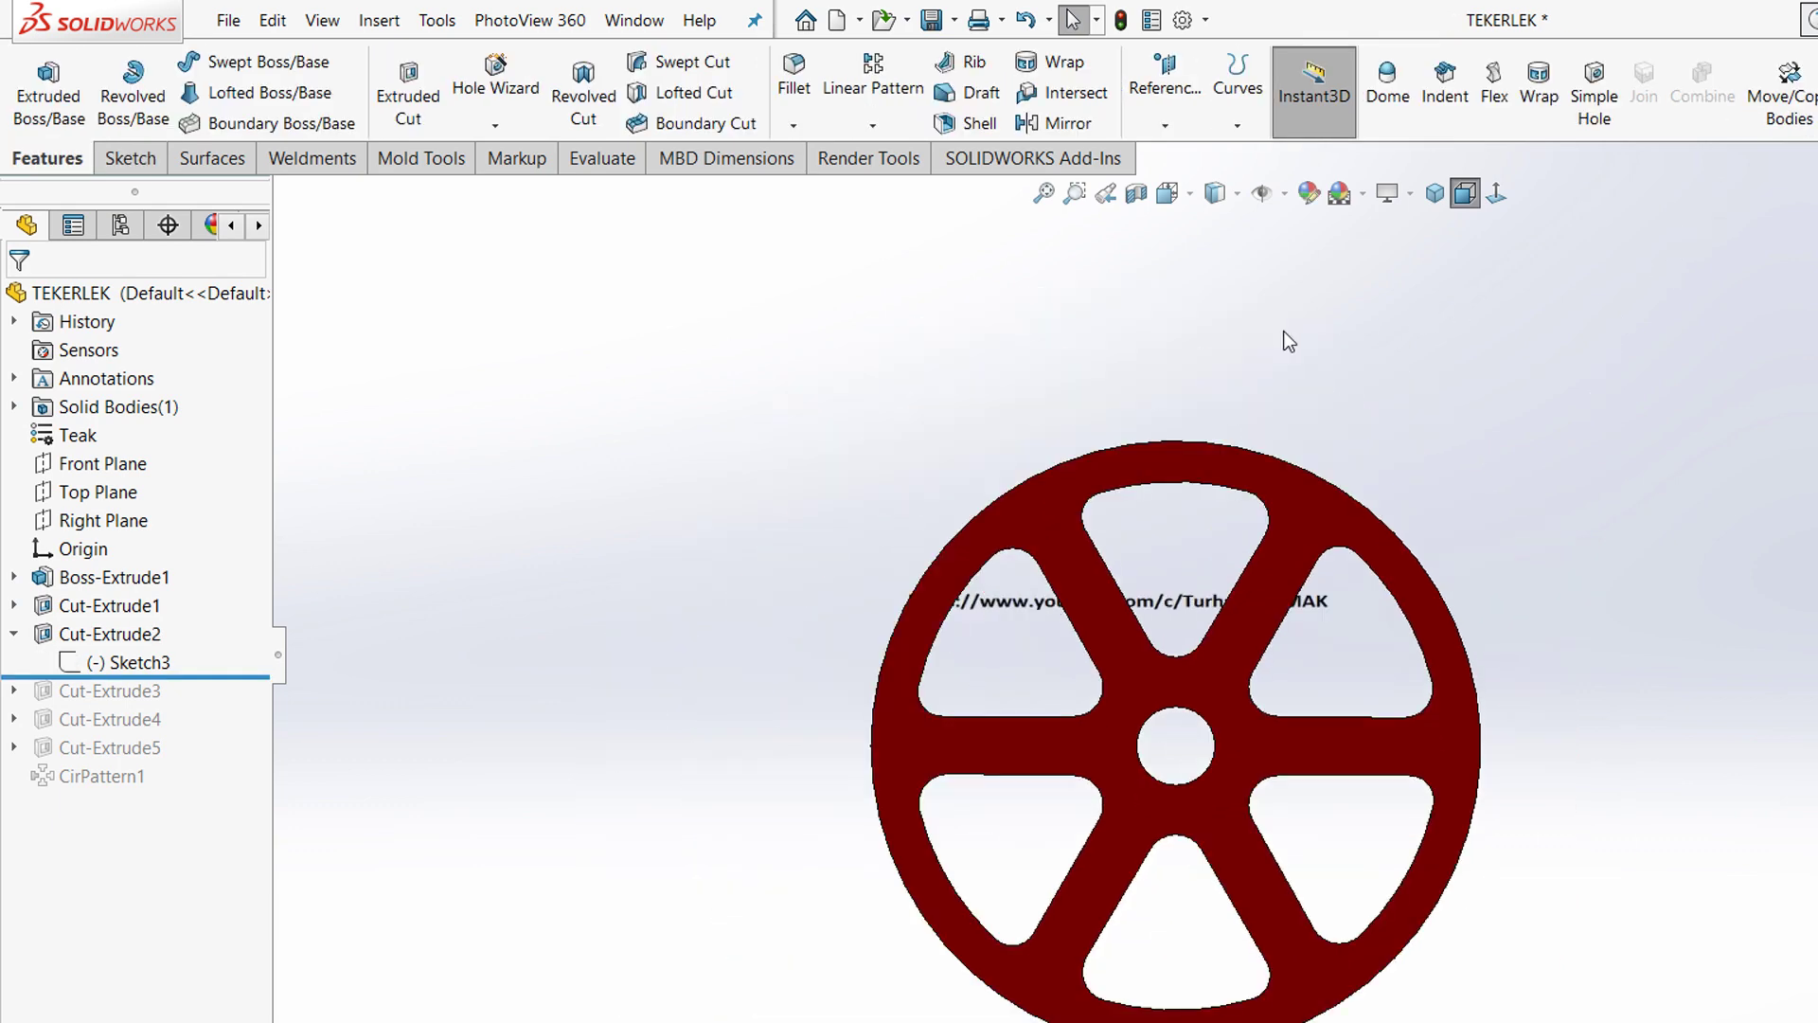
key("ctrl+7")
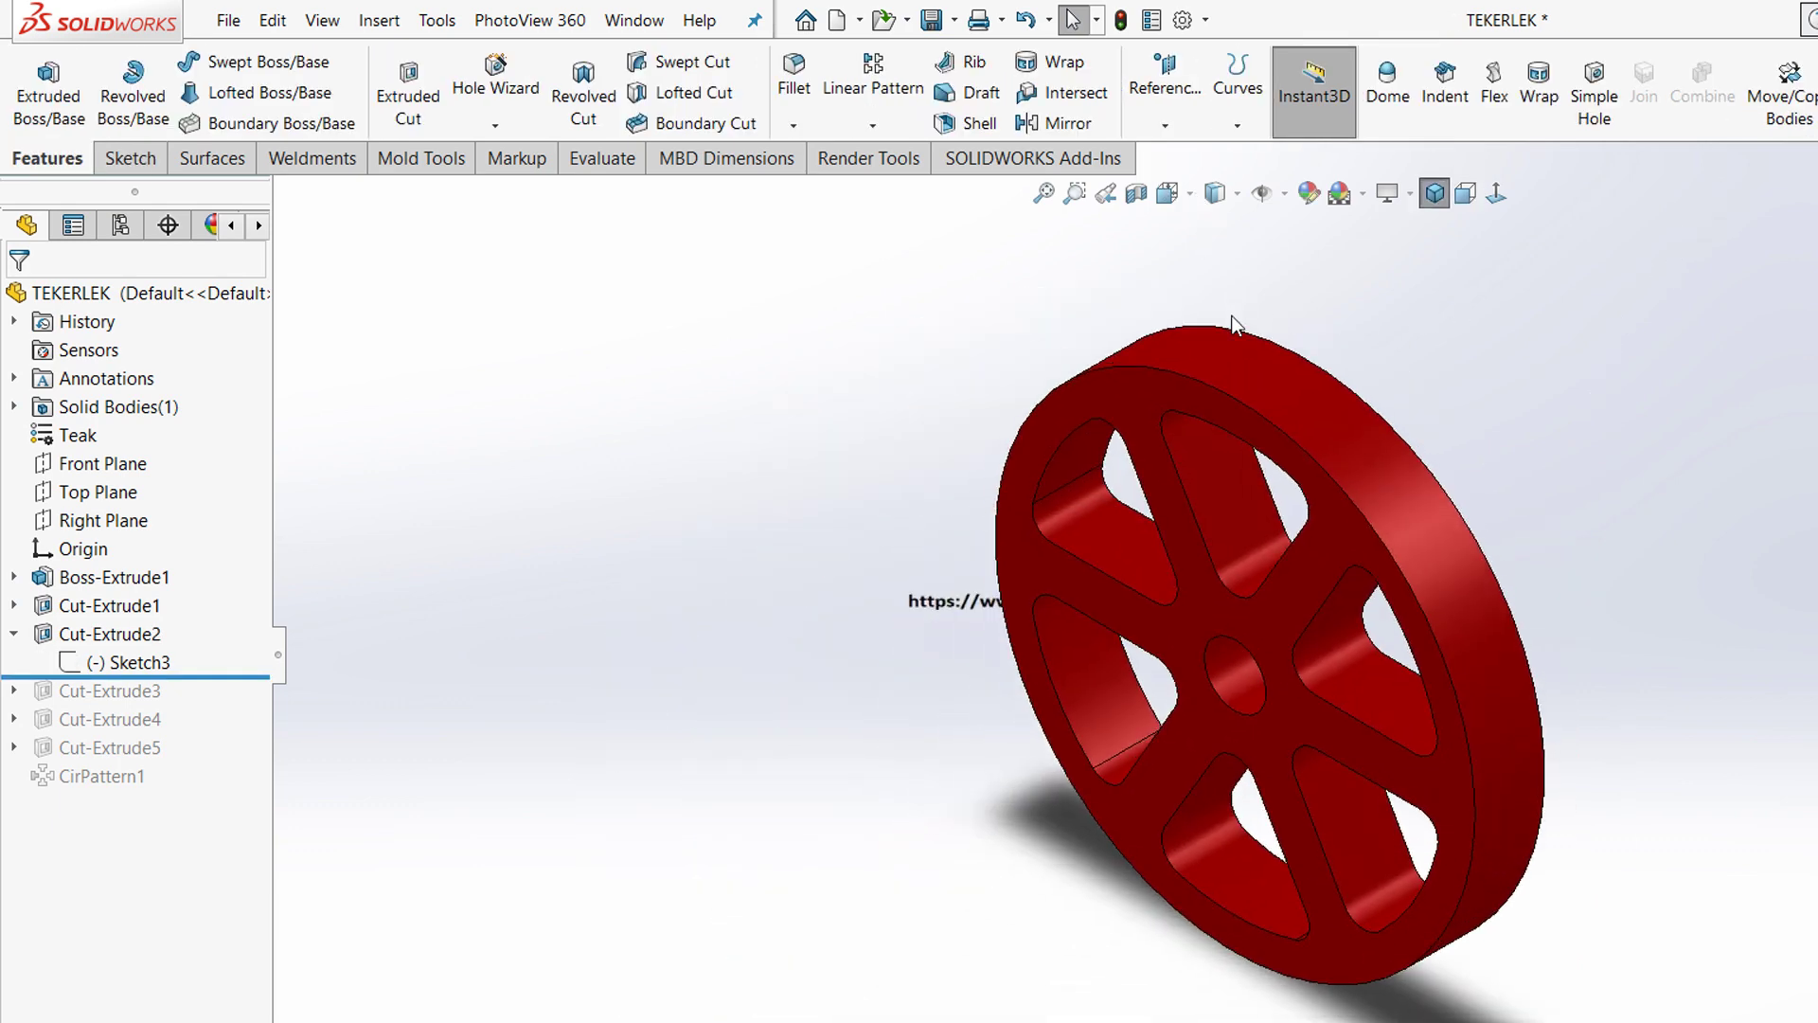
Roll forward through Cut-Extrude3, Cut-Extrude4 and Cut-Extrude5, orbiting to inspect the hub and recesses
scroll(1298, 378, "down", 2)
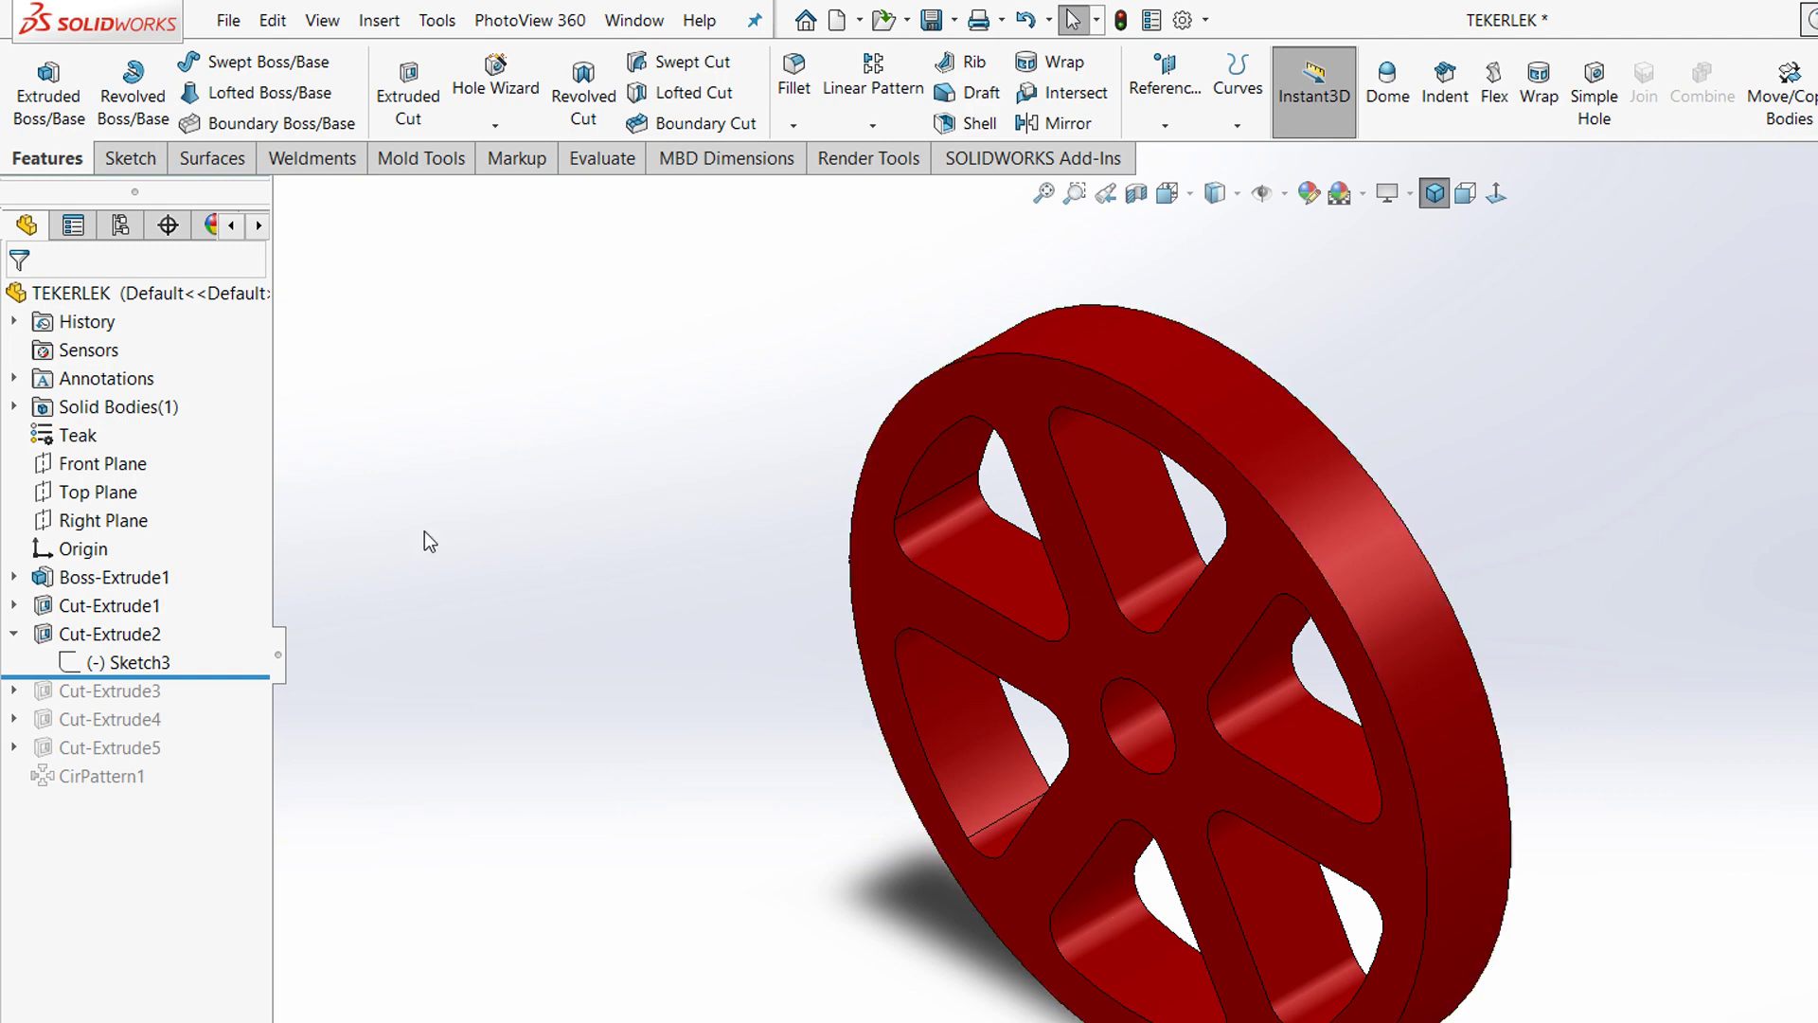
left_click_drag(170, 678, 171, 705)
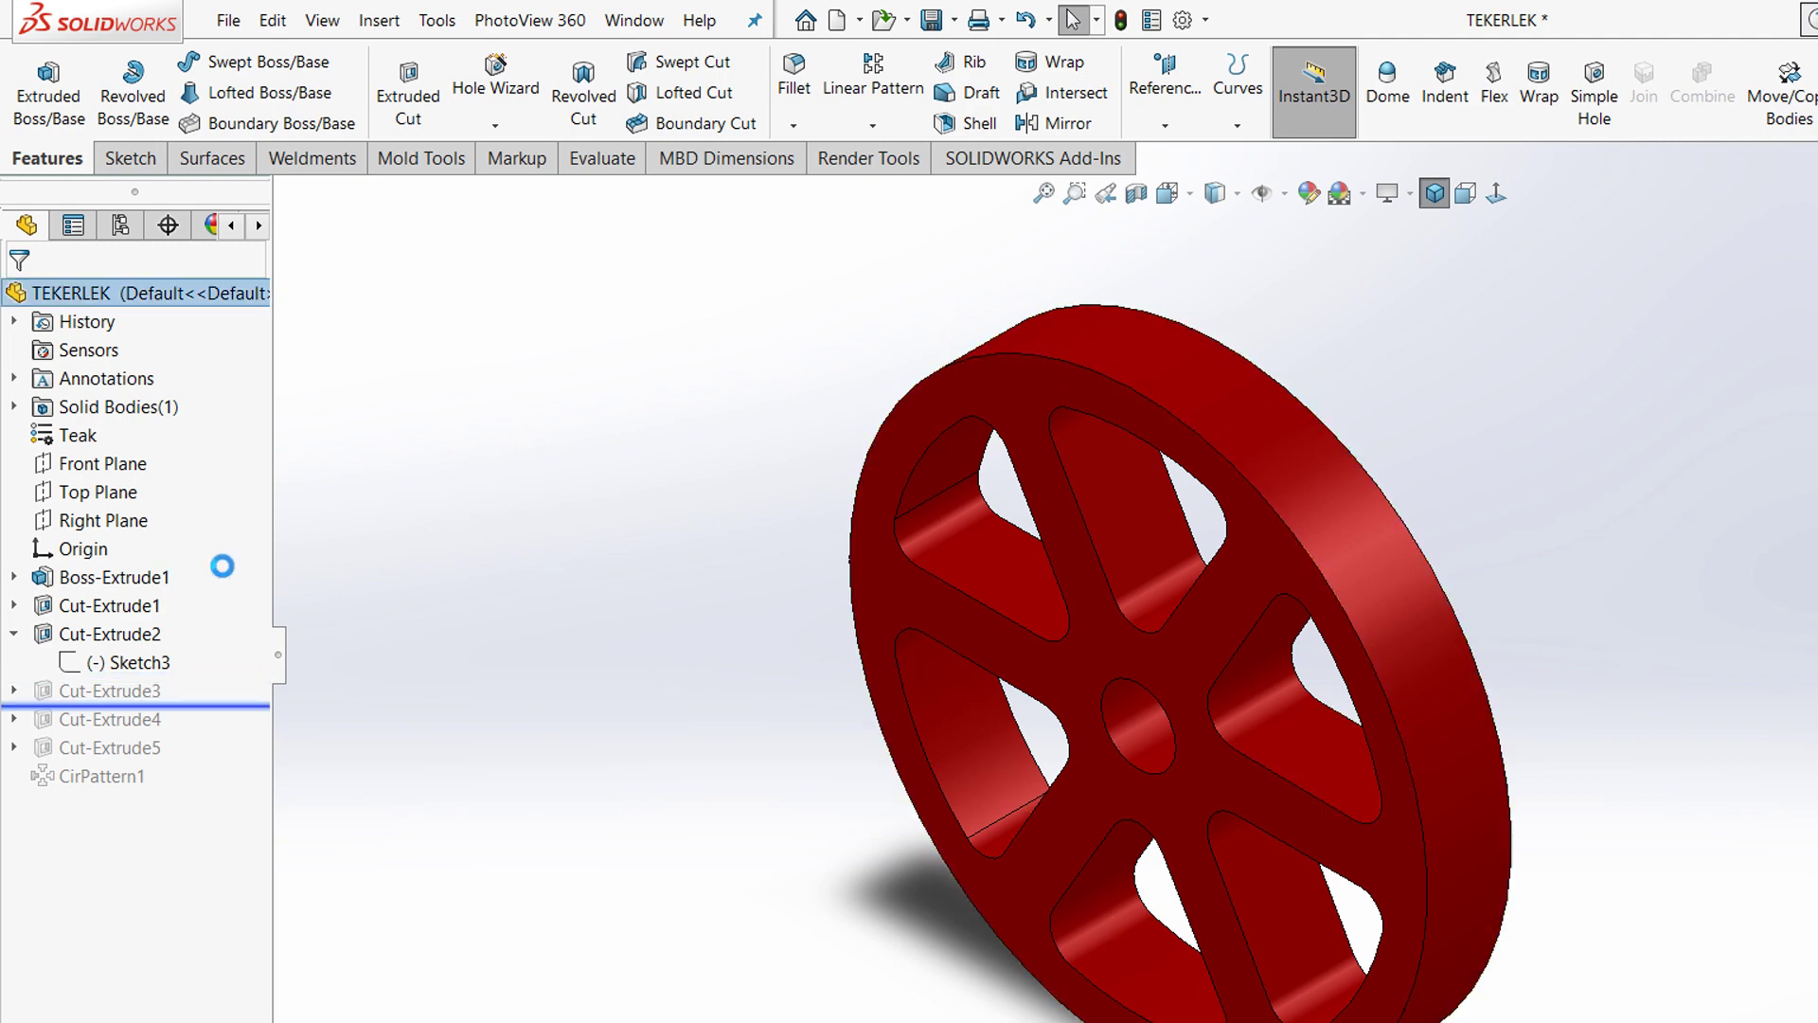
mouse_move(467, 500)
middle_mouse_down()
mouse_move(369, 499)
mouse_move(609, 373)
middle_mouse_up()
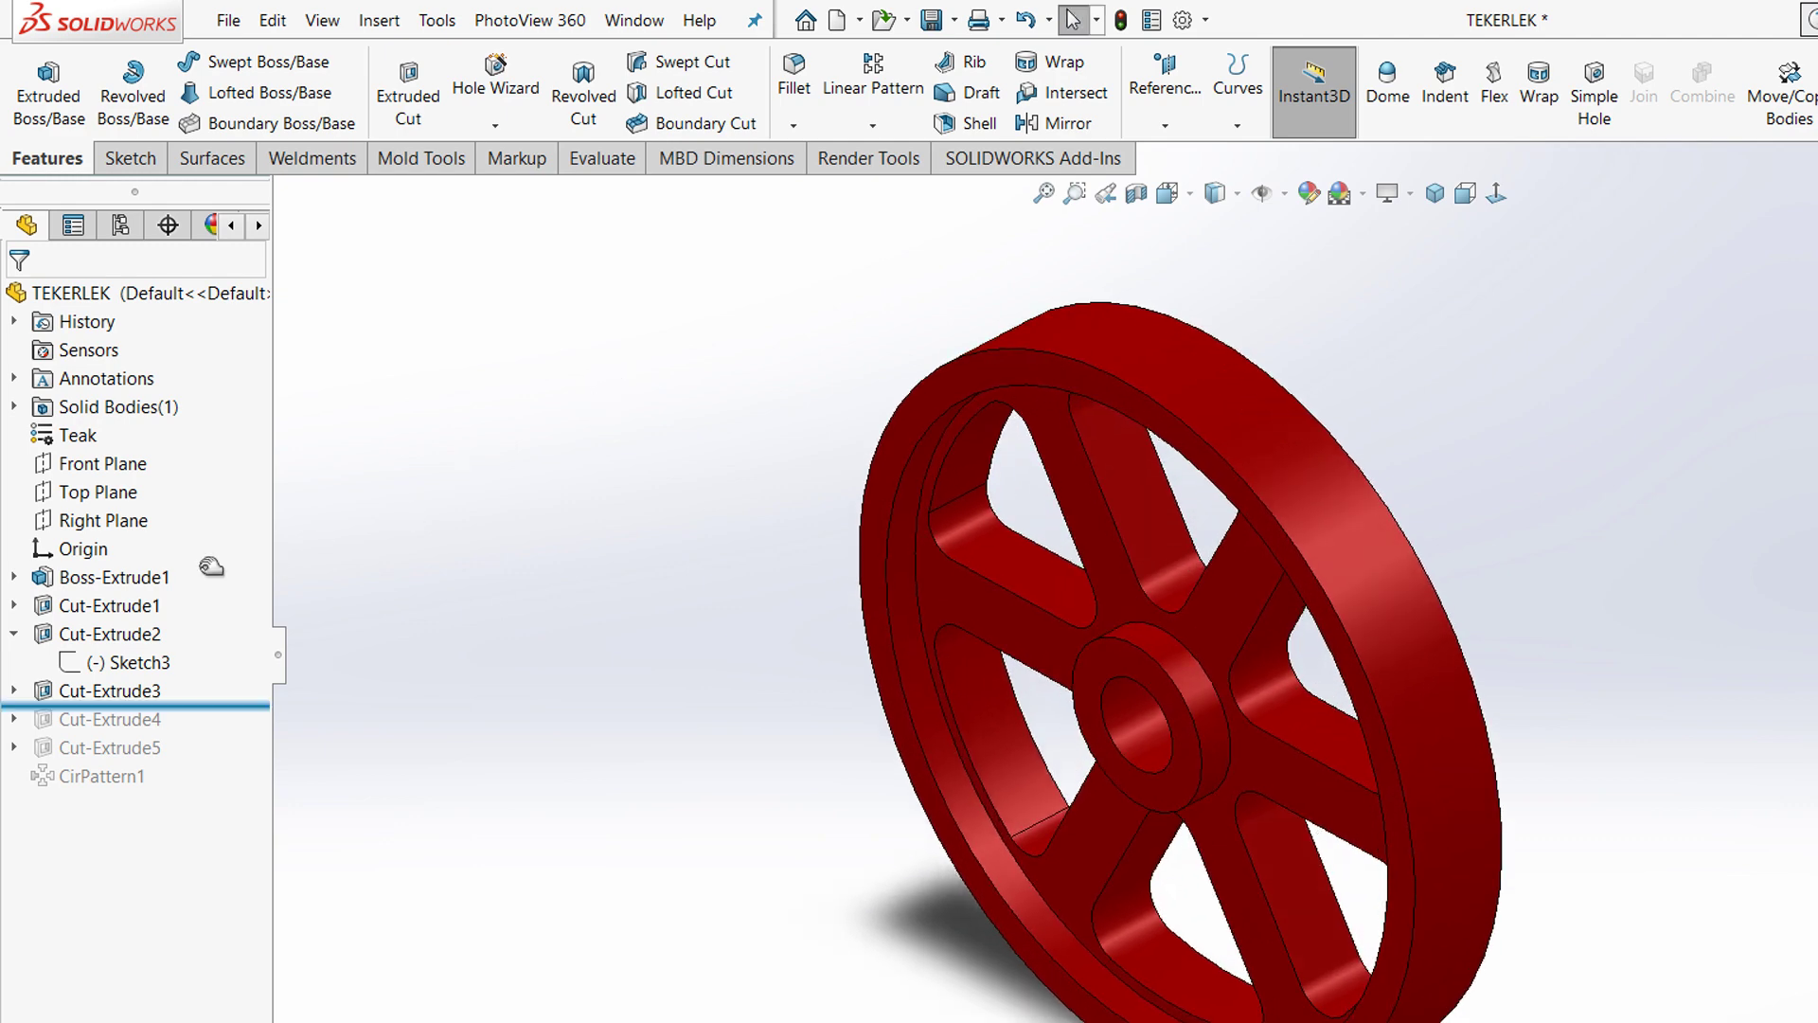
key("Down")
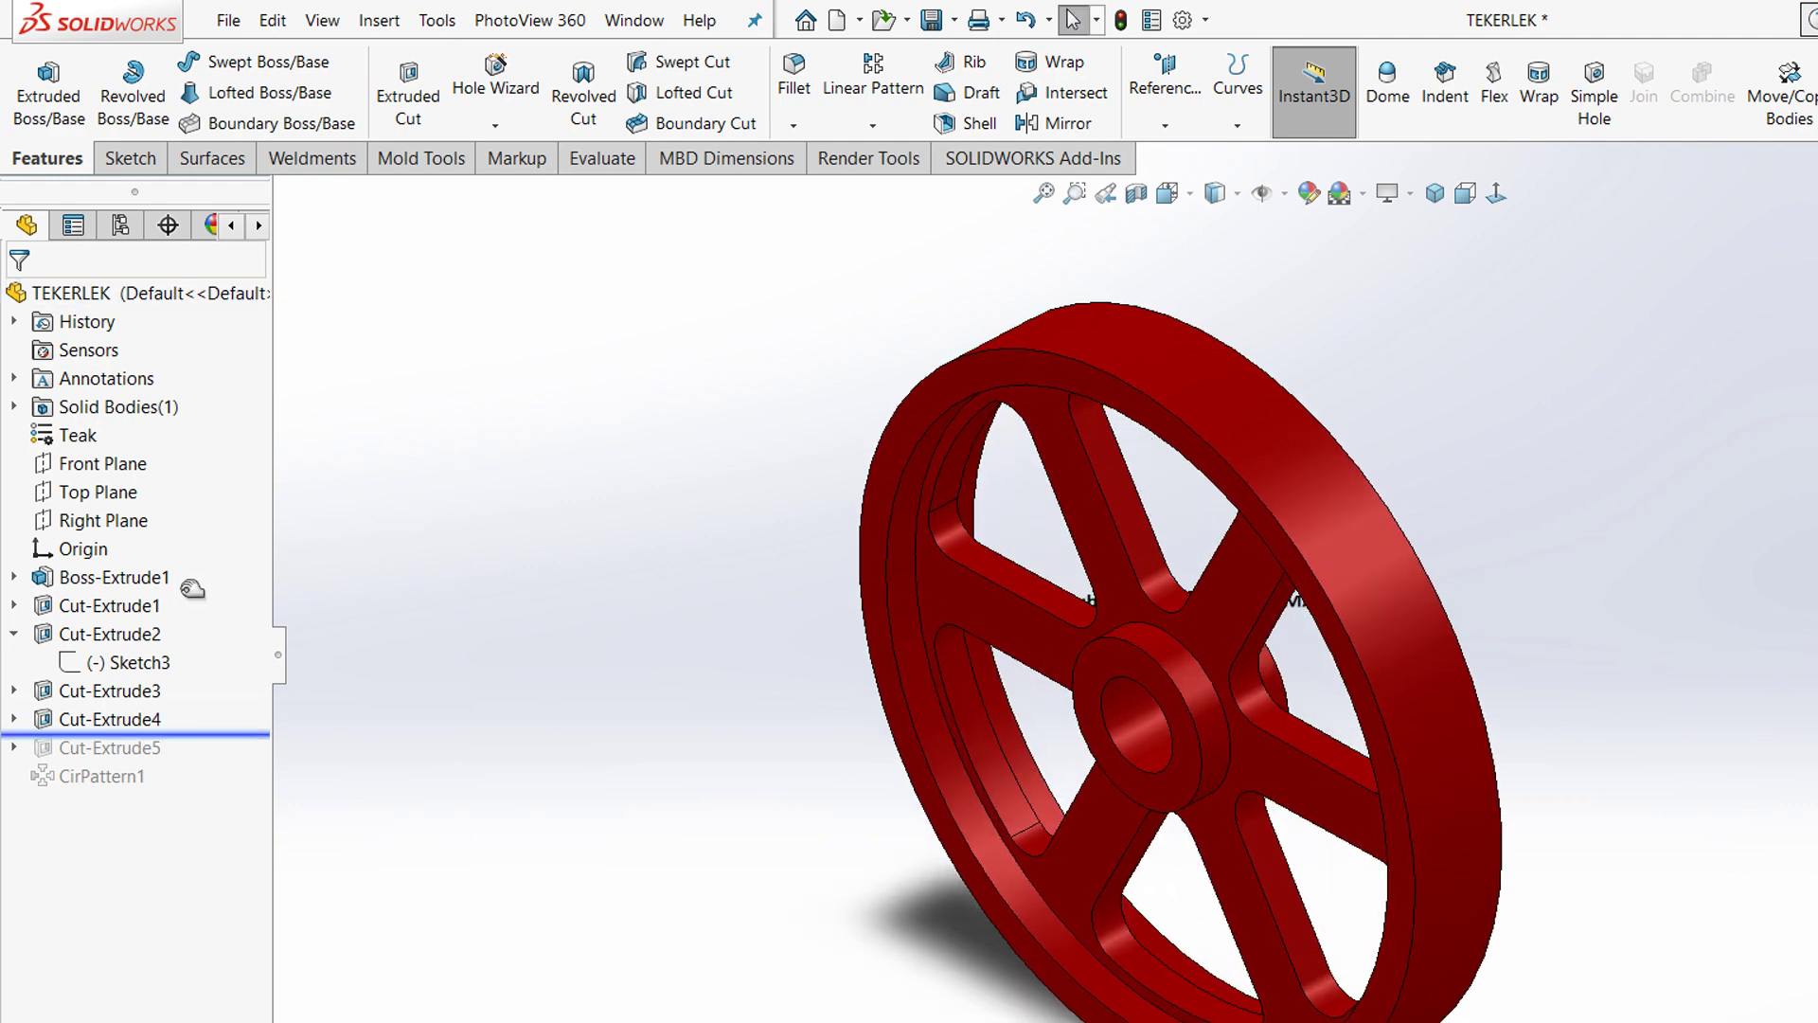
middle_click_drag(610, 504, 428, 528)
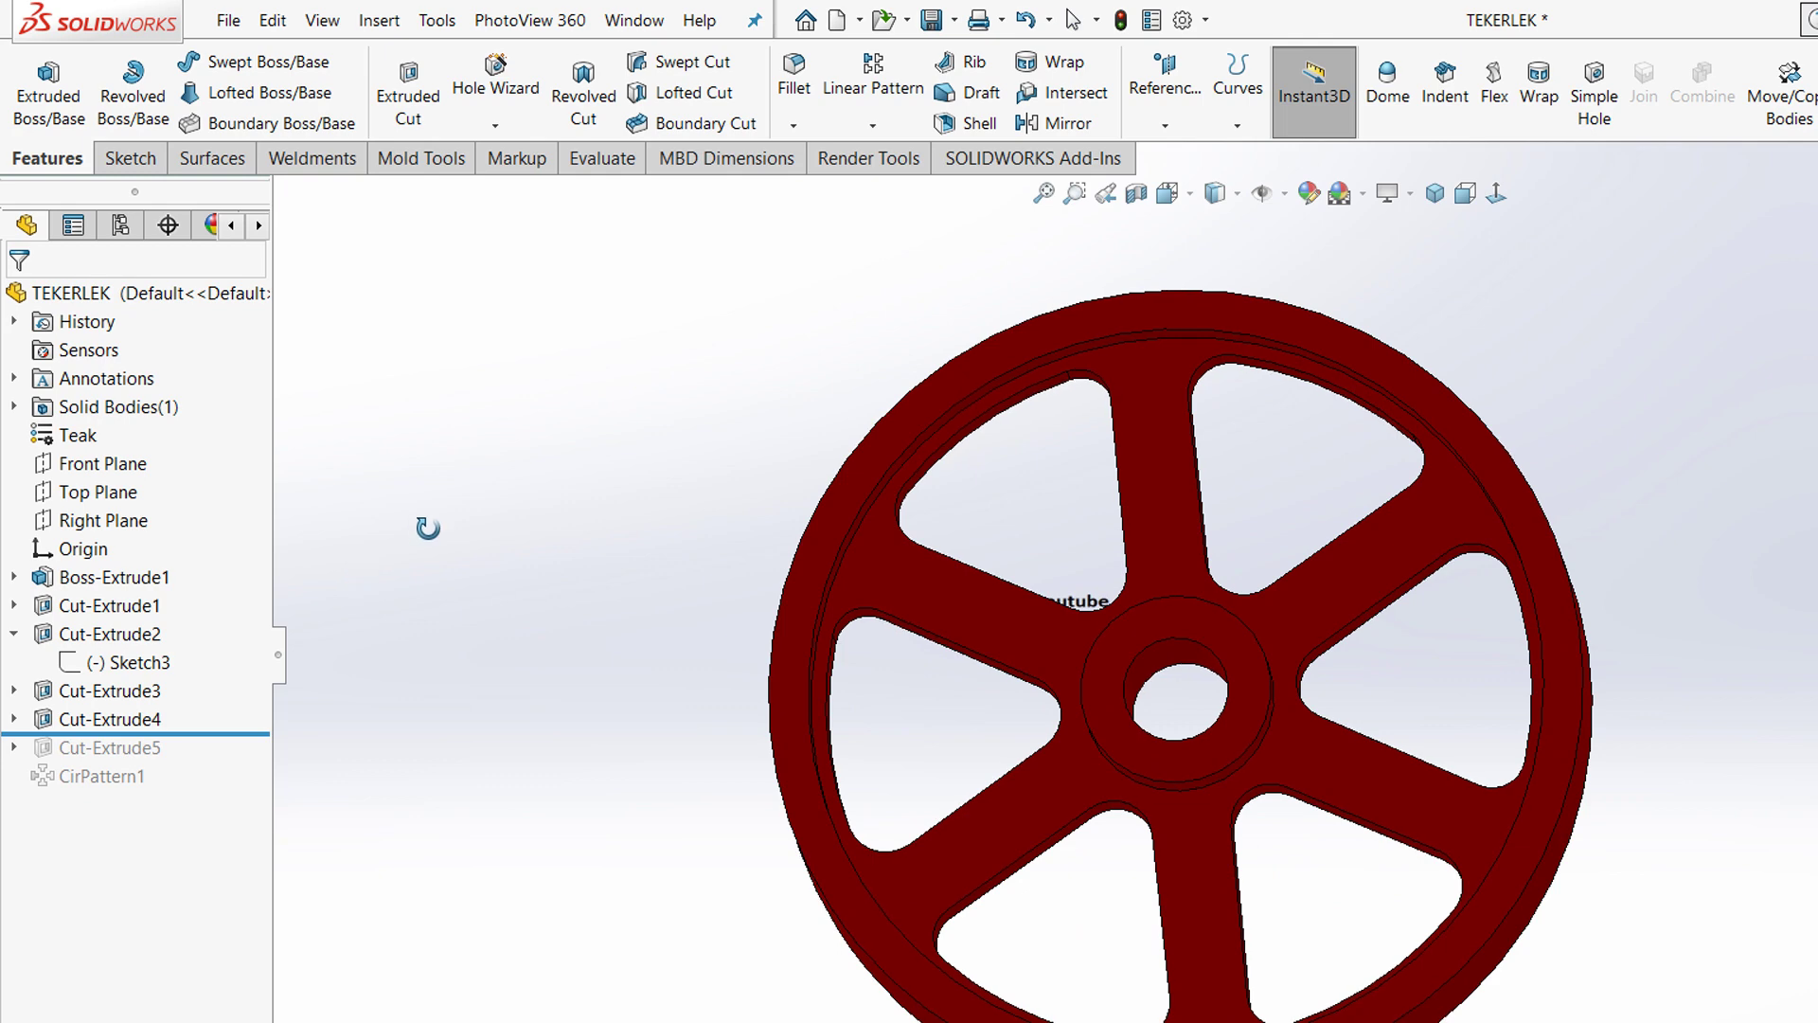
middle_click_drag(428, 527, 623, 400)
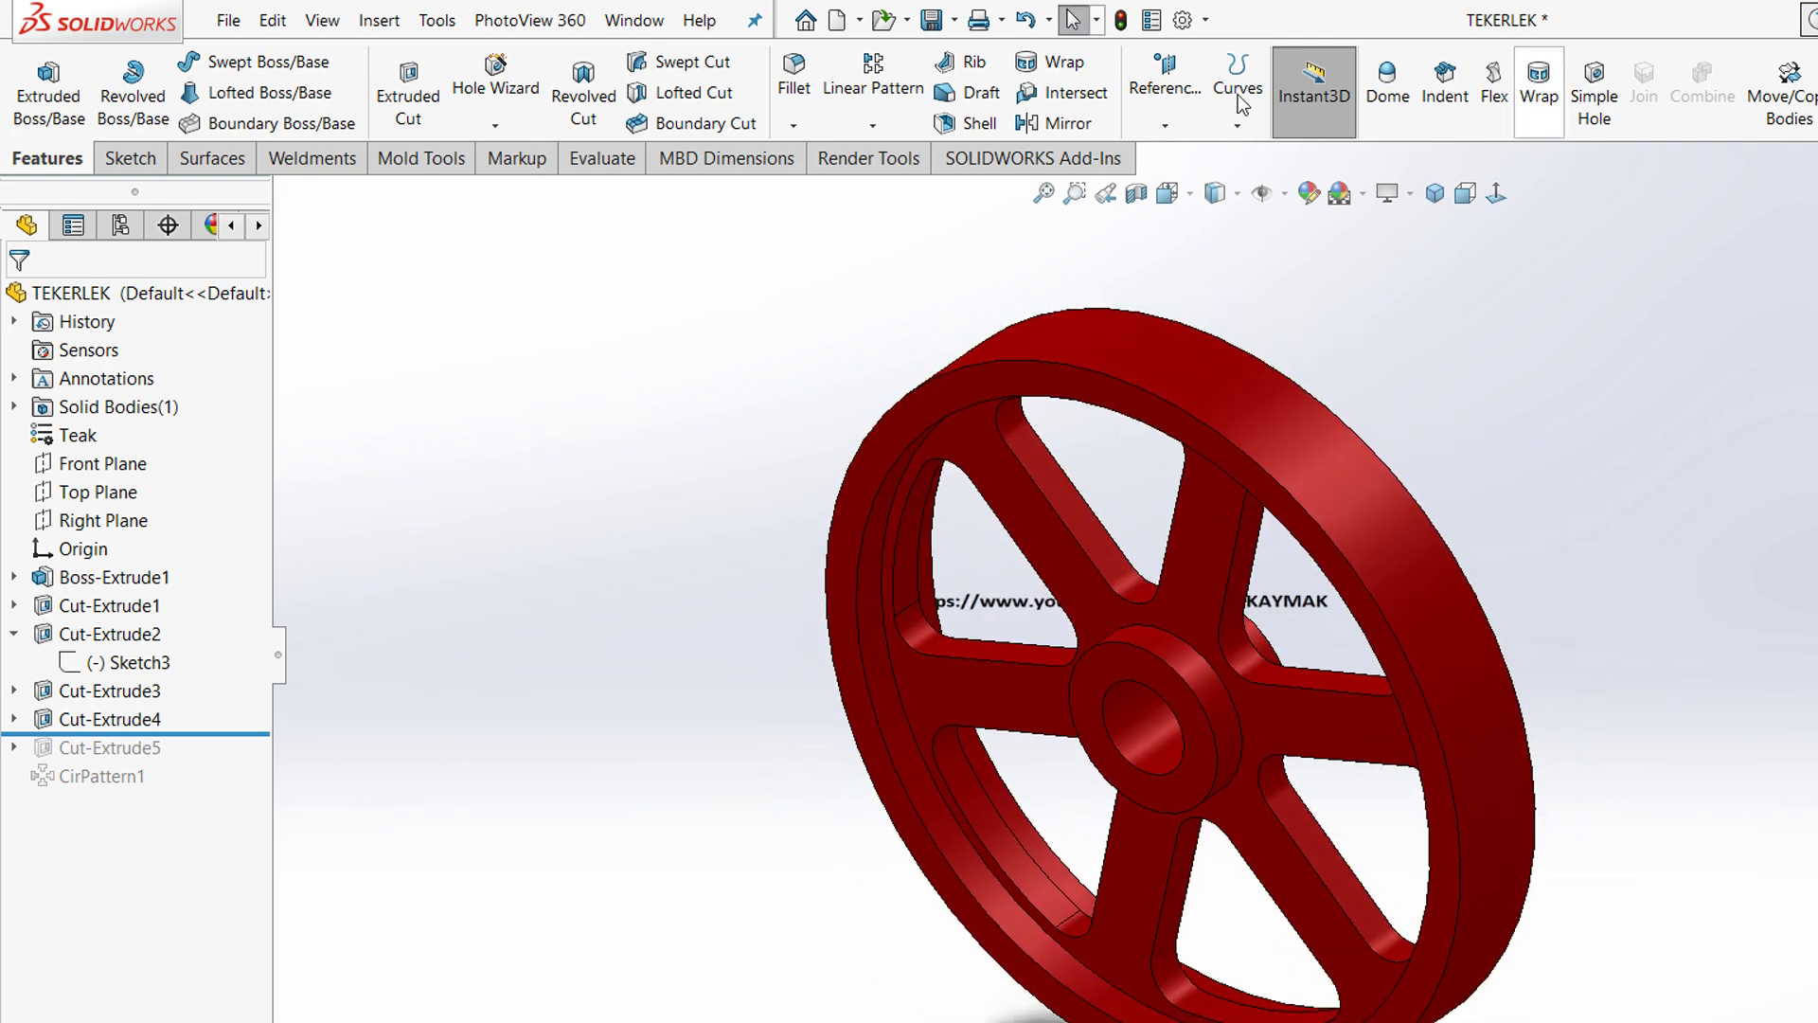
left_click(1434, 193)
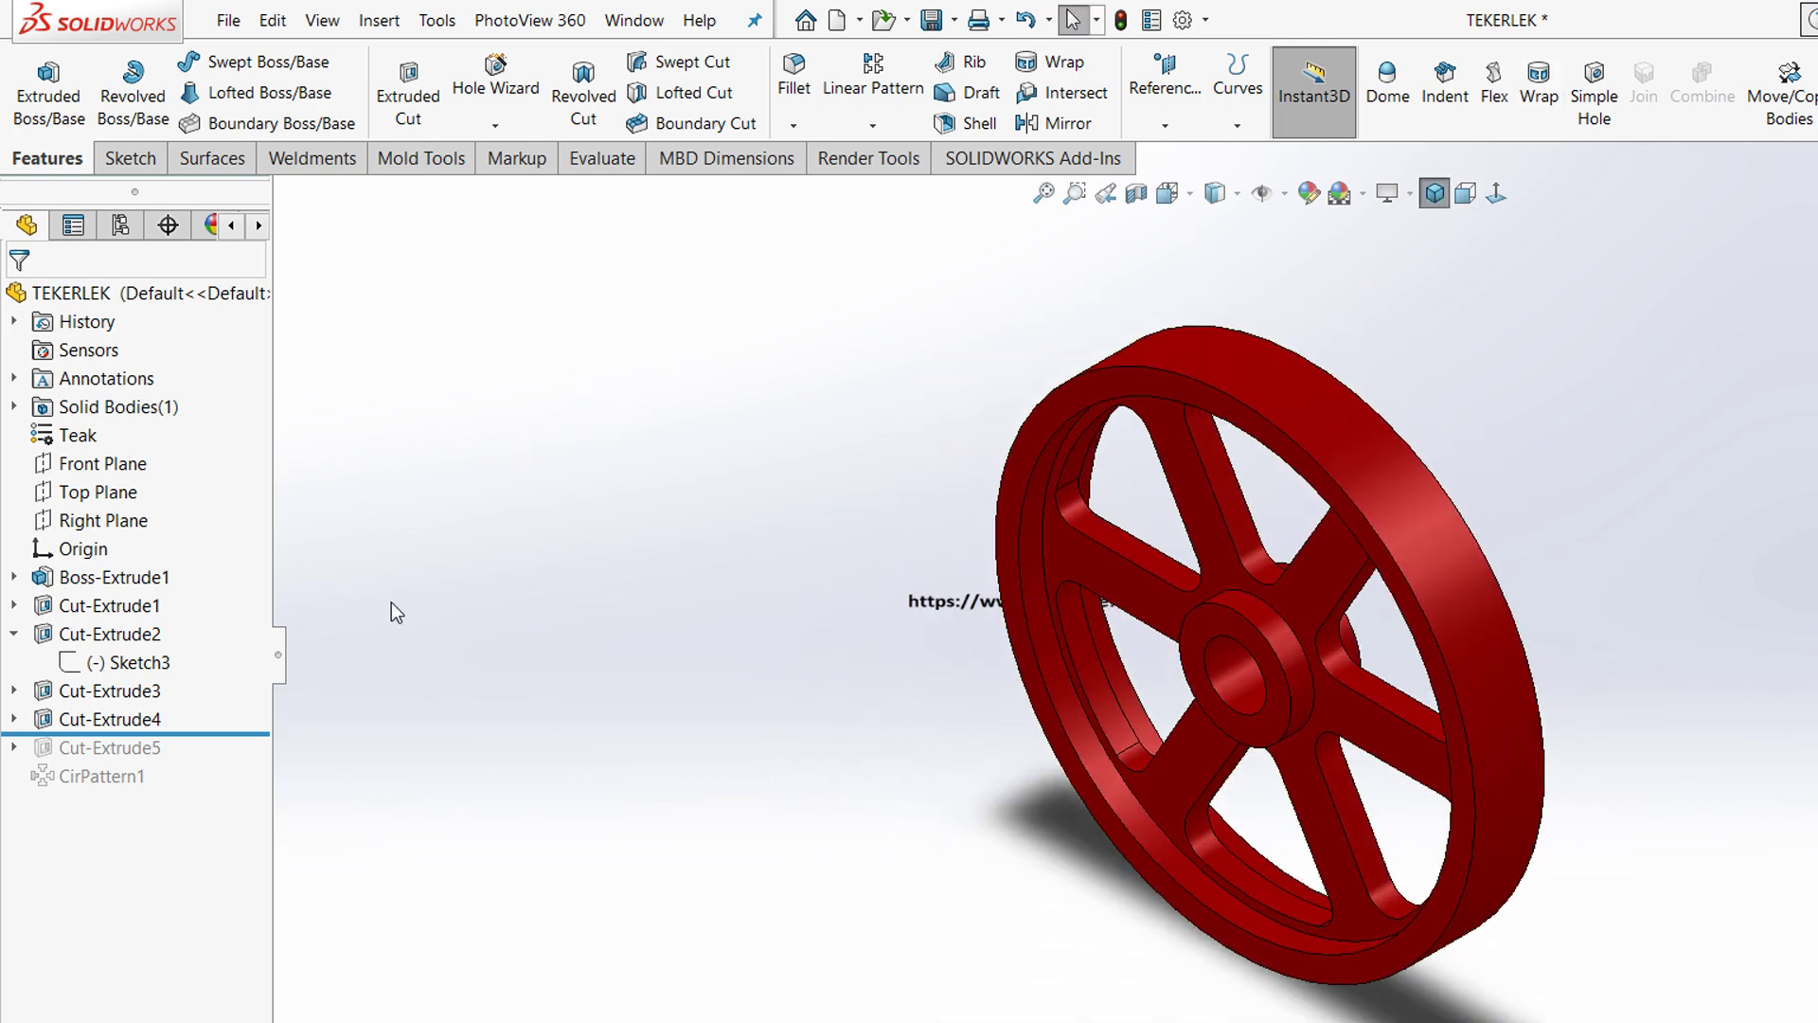
key("Down")
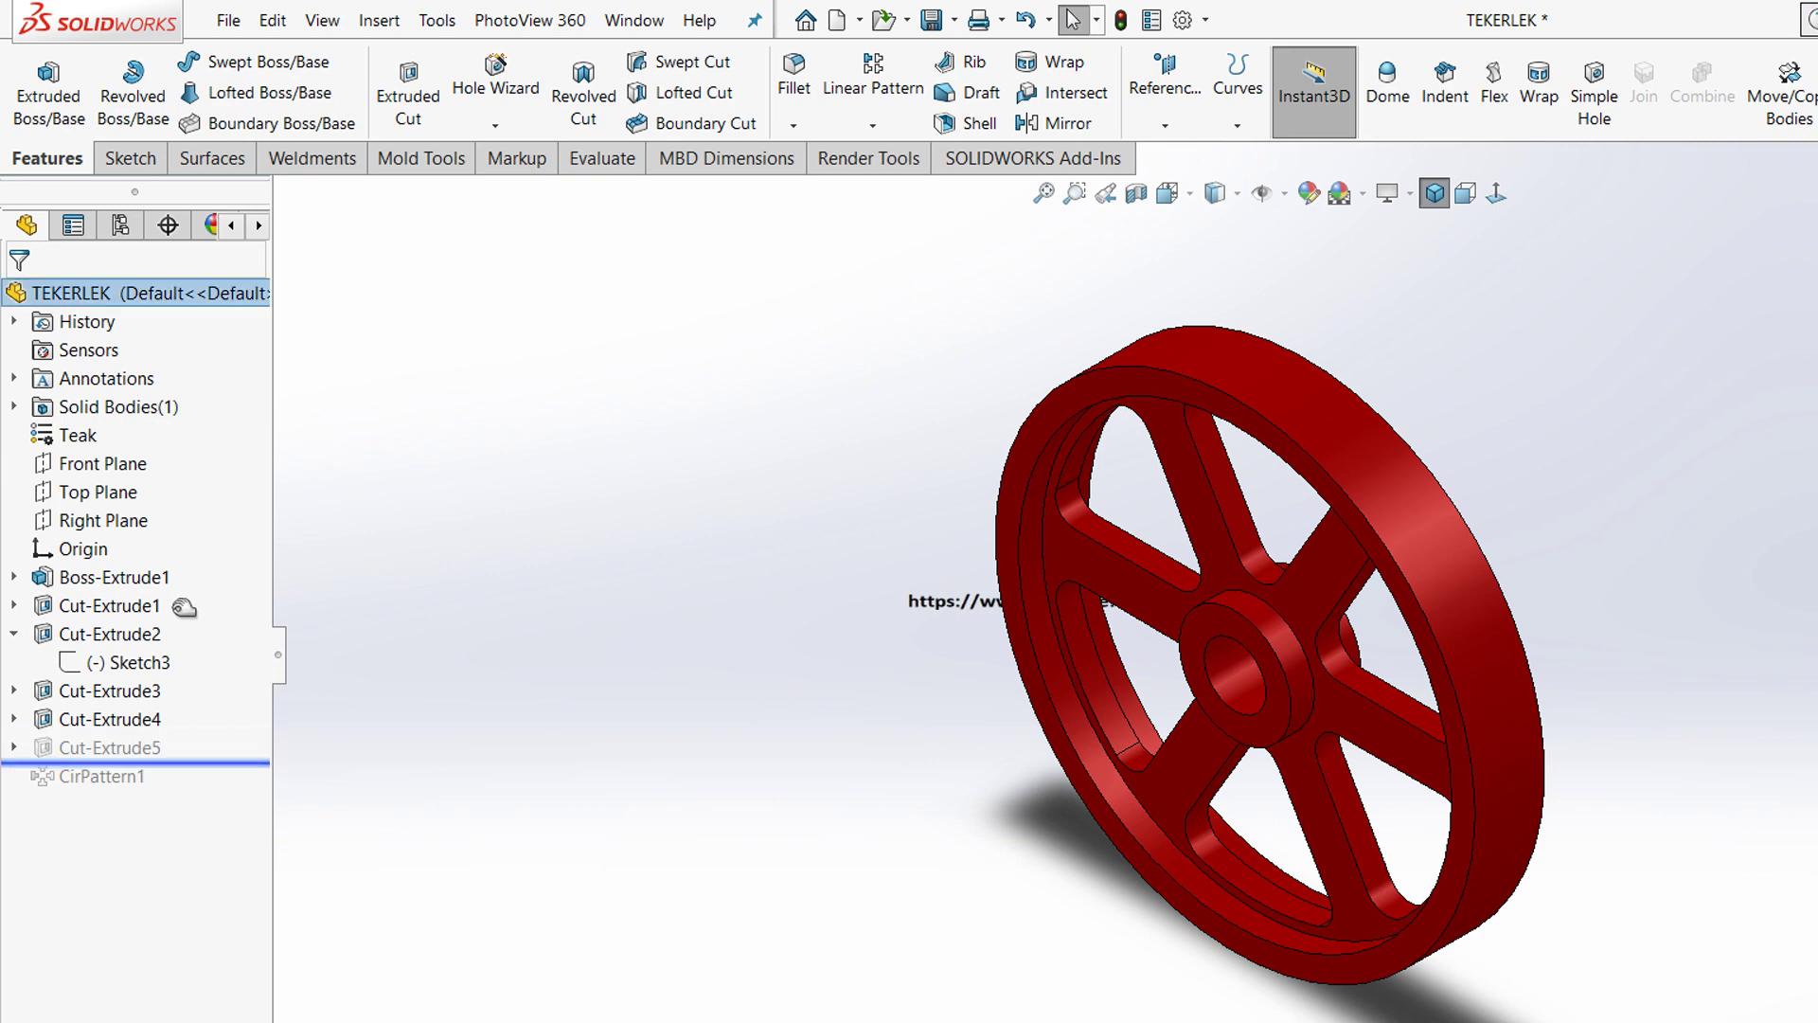
Roll forward to include the CirPattern1 teeth and show the gear in isometric view
scroll(953, 365, "down", 2)
scroll(1063, 314, "down", 2)
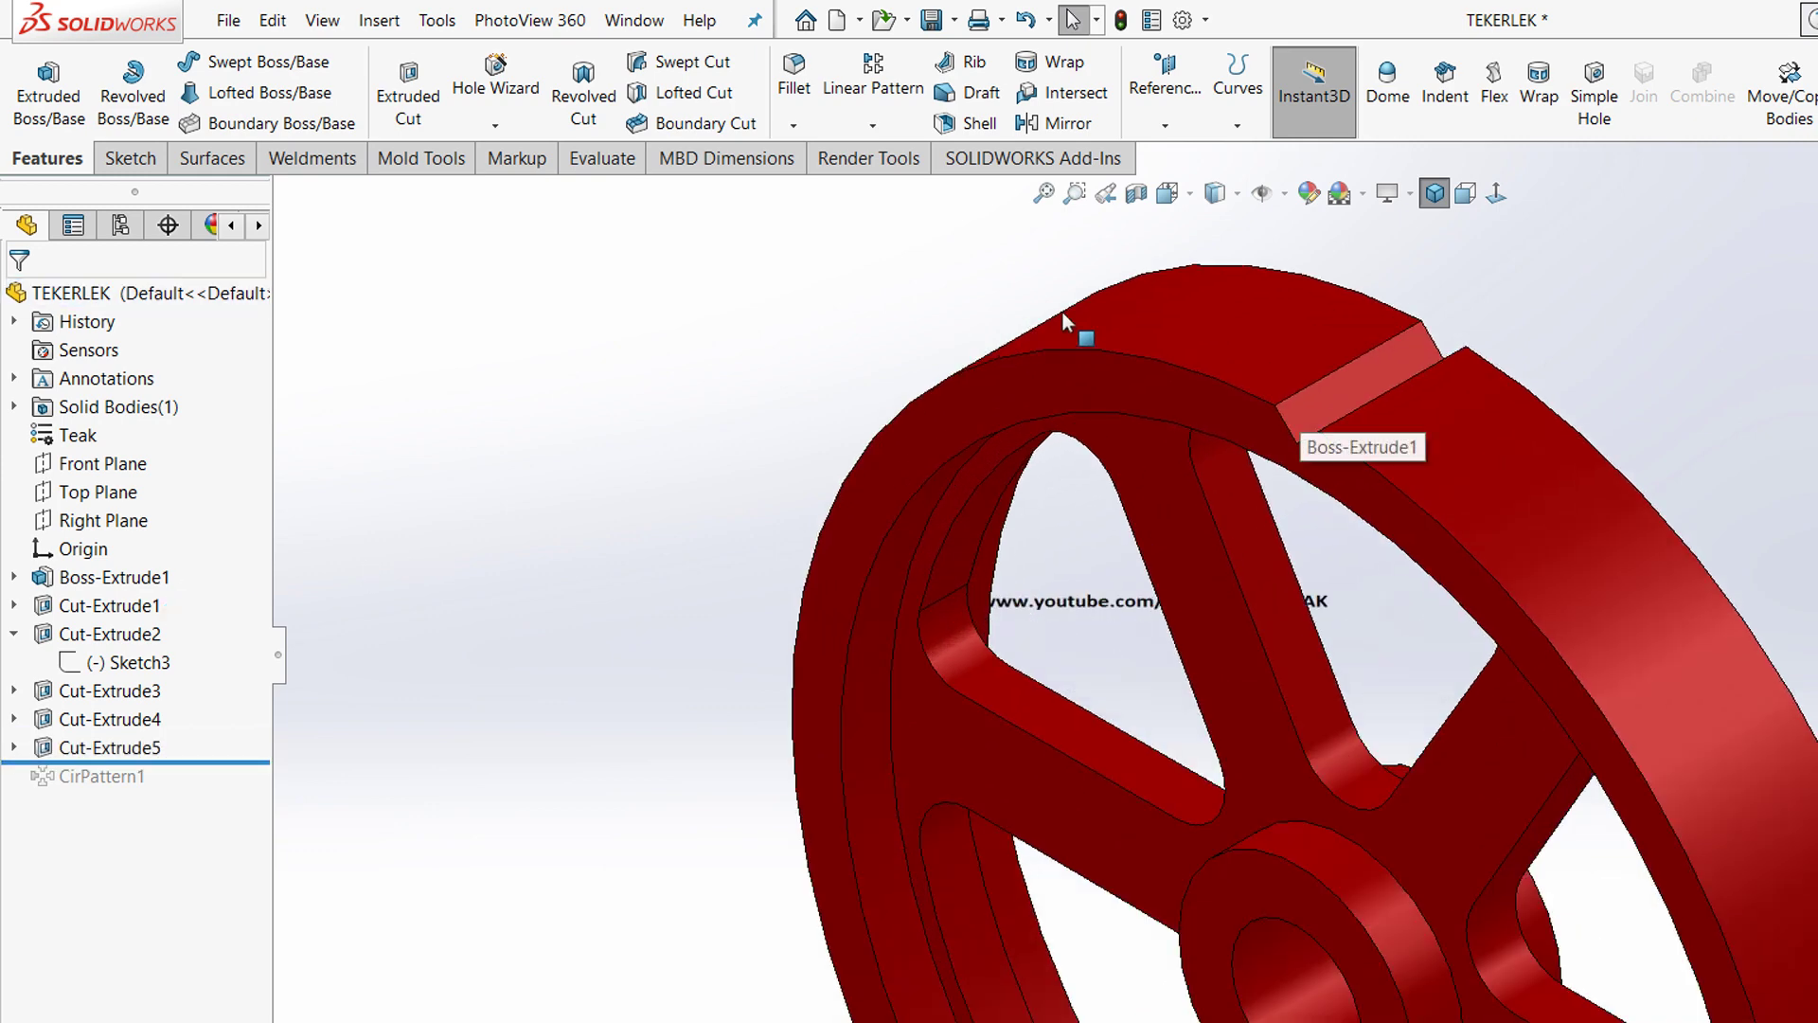
key("Down")
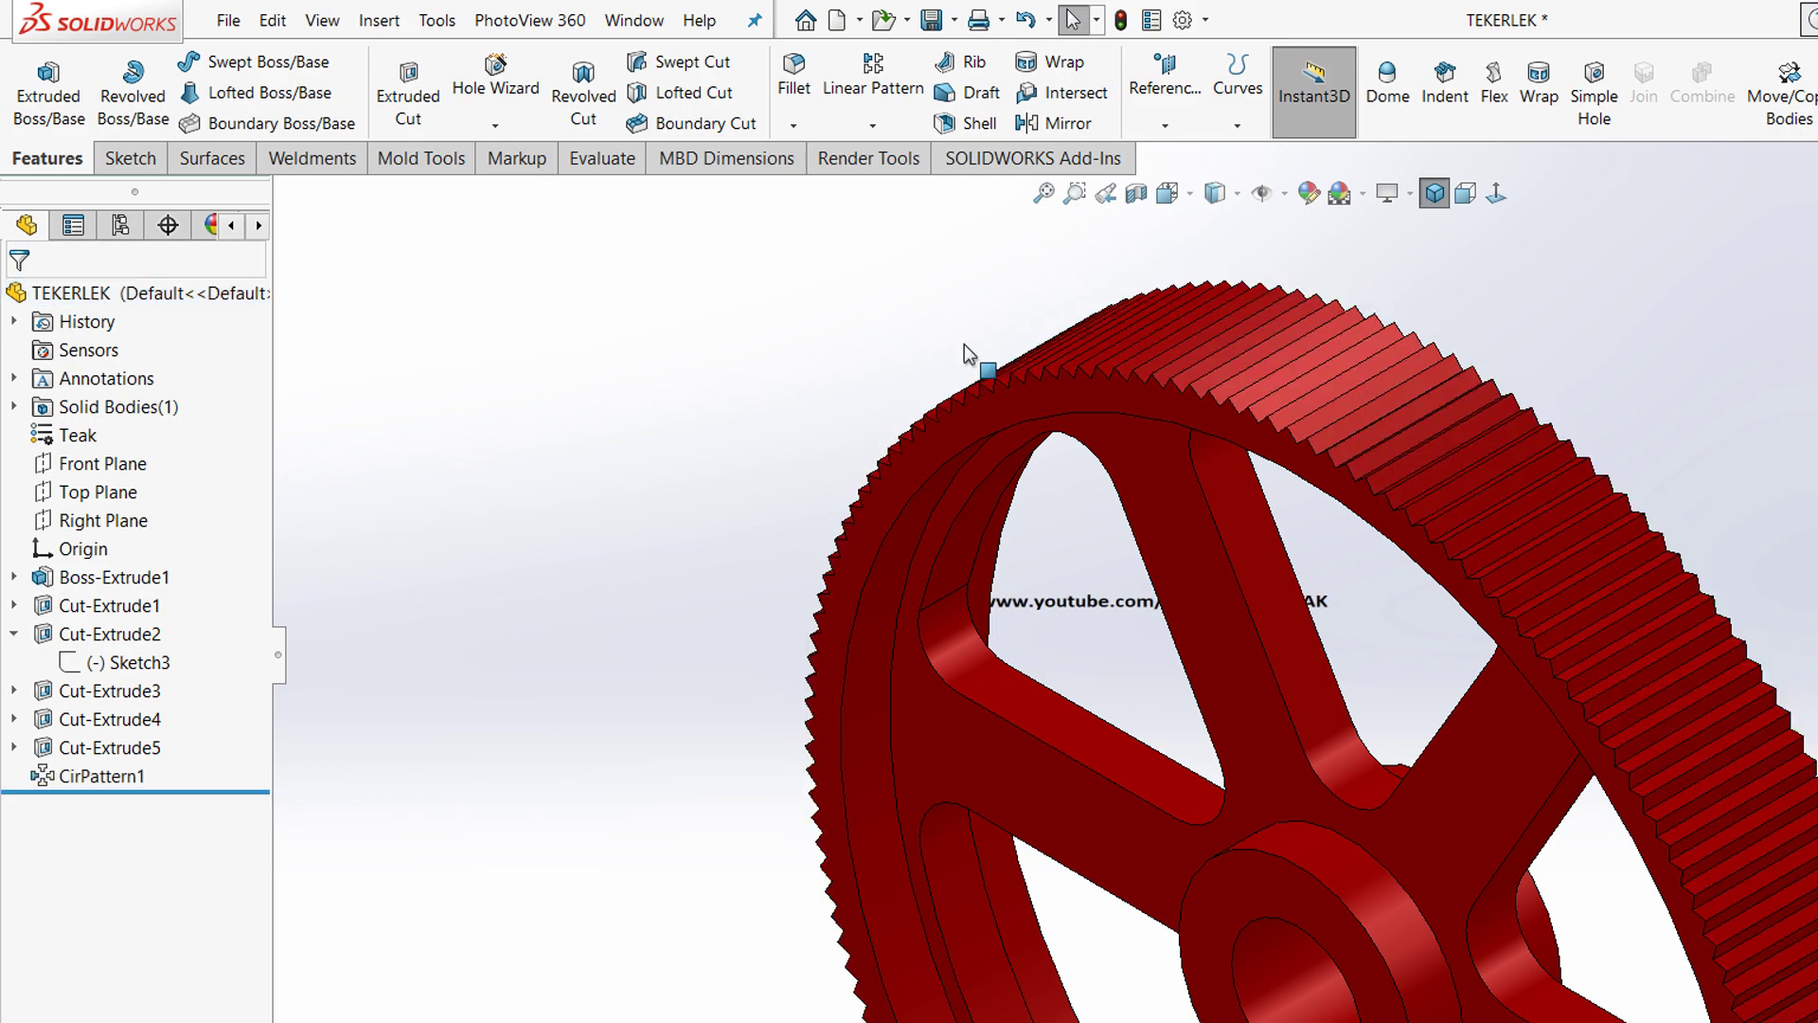
scroll(1326, 301, "up", 3)
left_click(1168, 193)
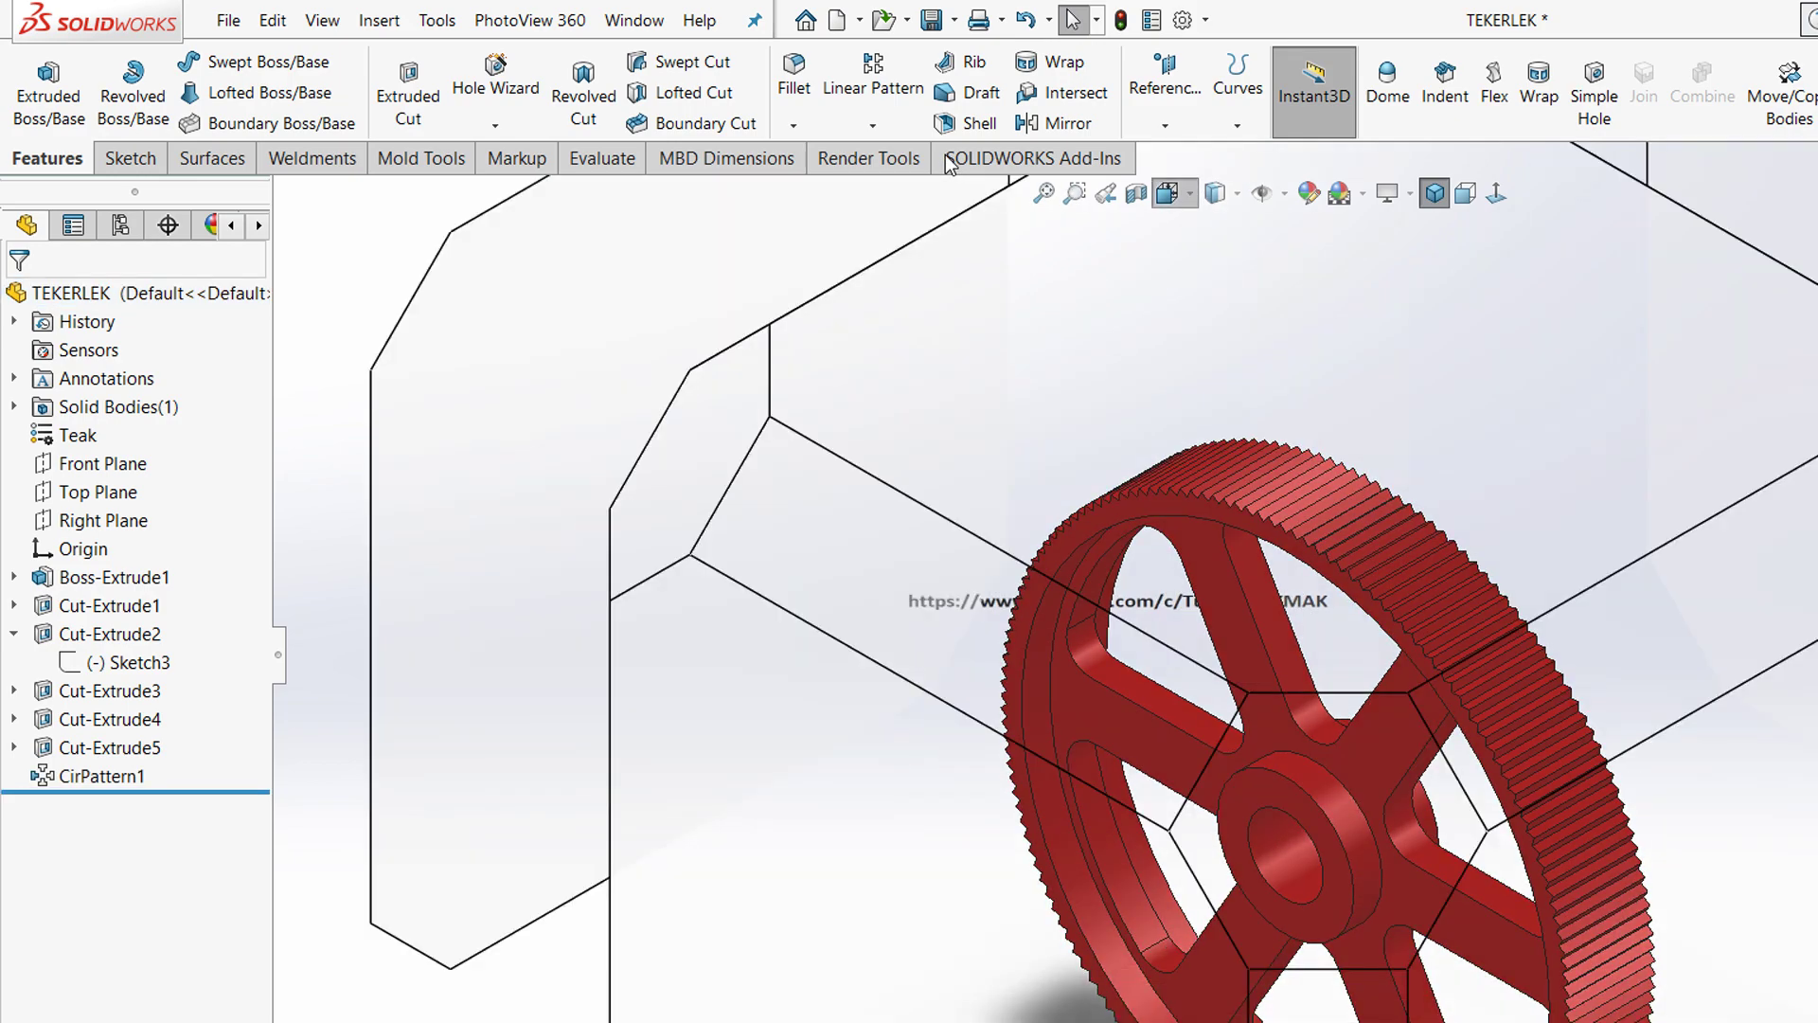
left_click(1302, 260)
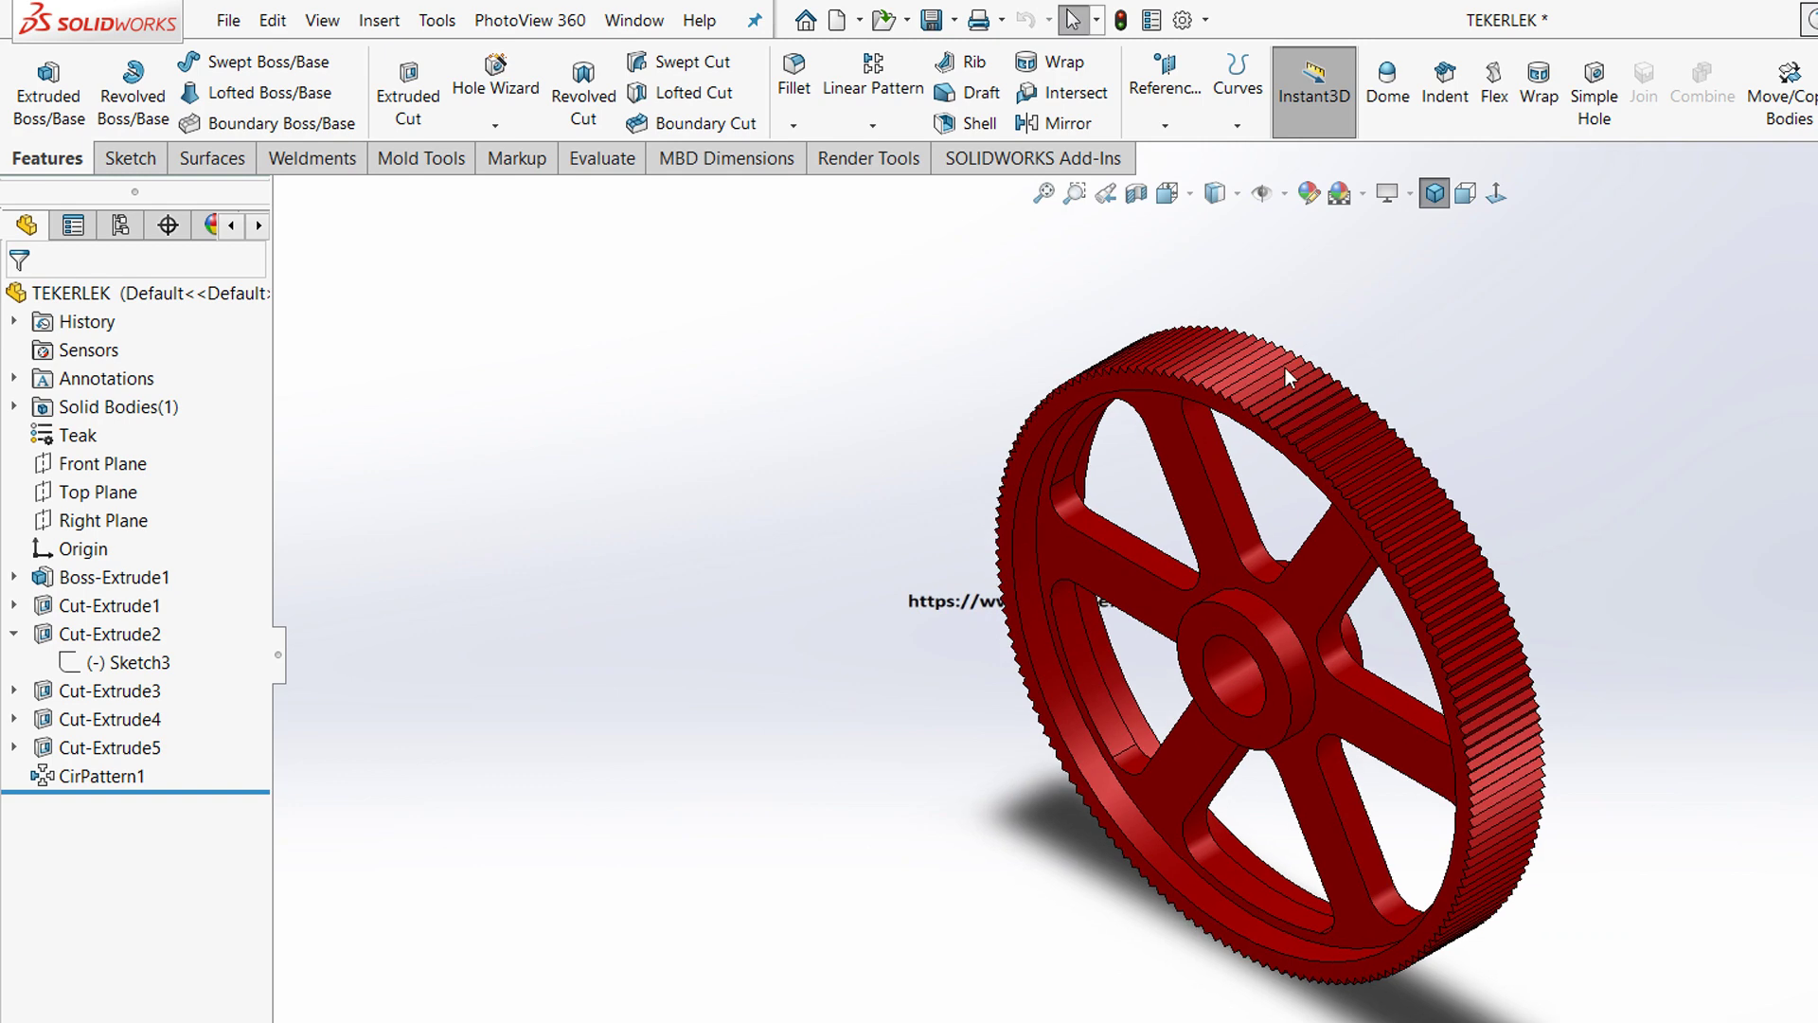